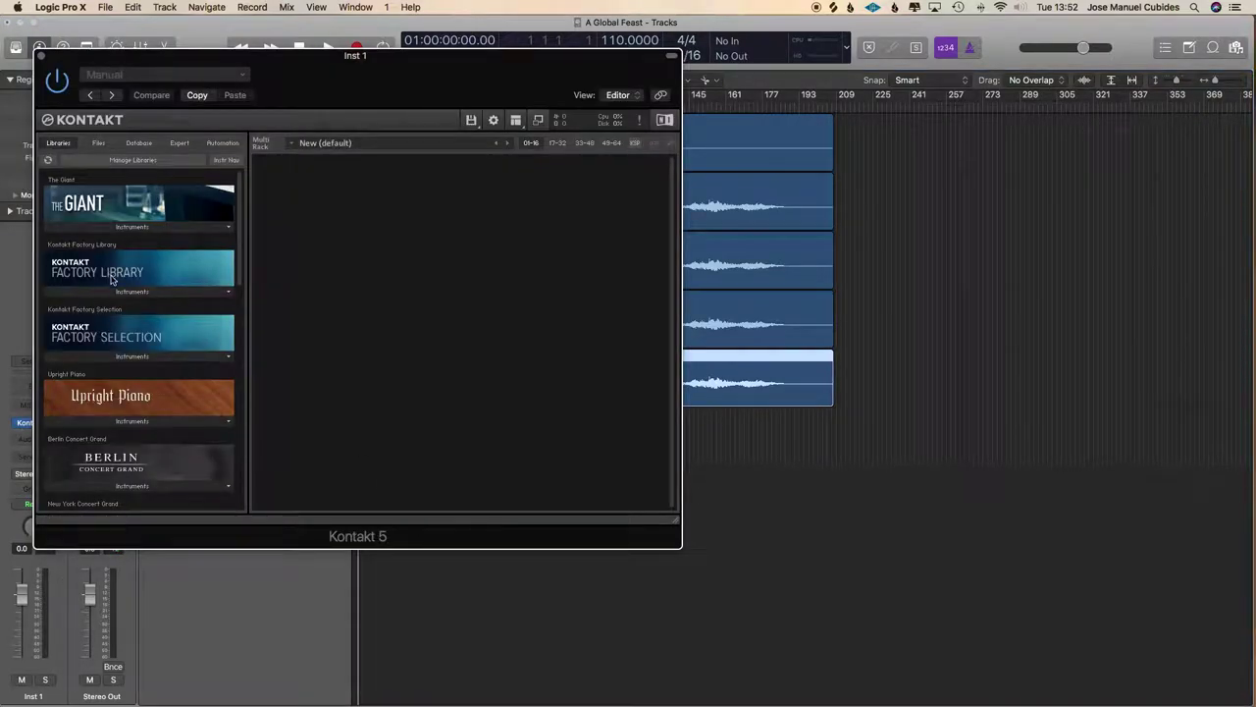
# Browse Kontakt's files to the Languages Recordings folder and open it, collapsing the expanded SAMPLES PERC folder.
pyautogui.click(97, 144)
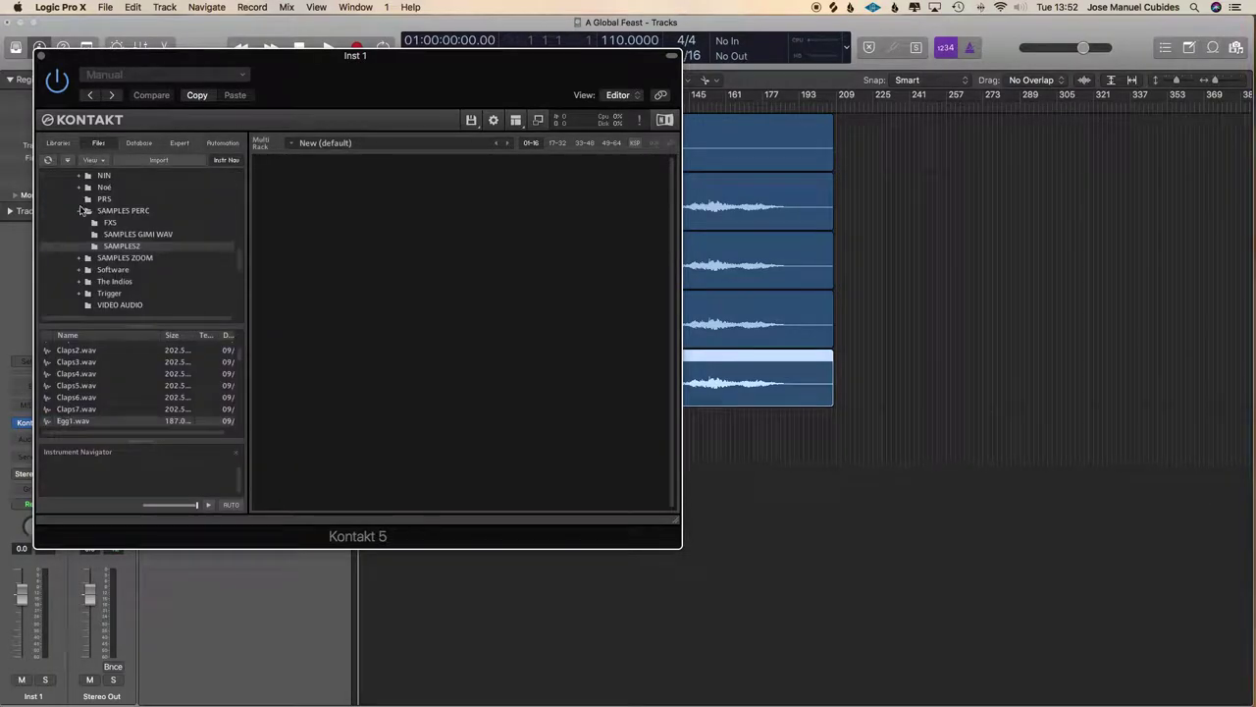
pyautogui.click(84, 210)
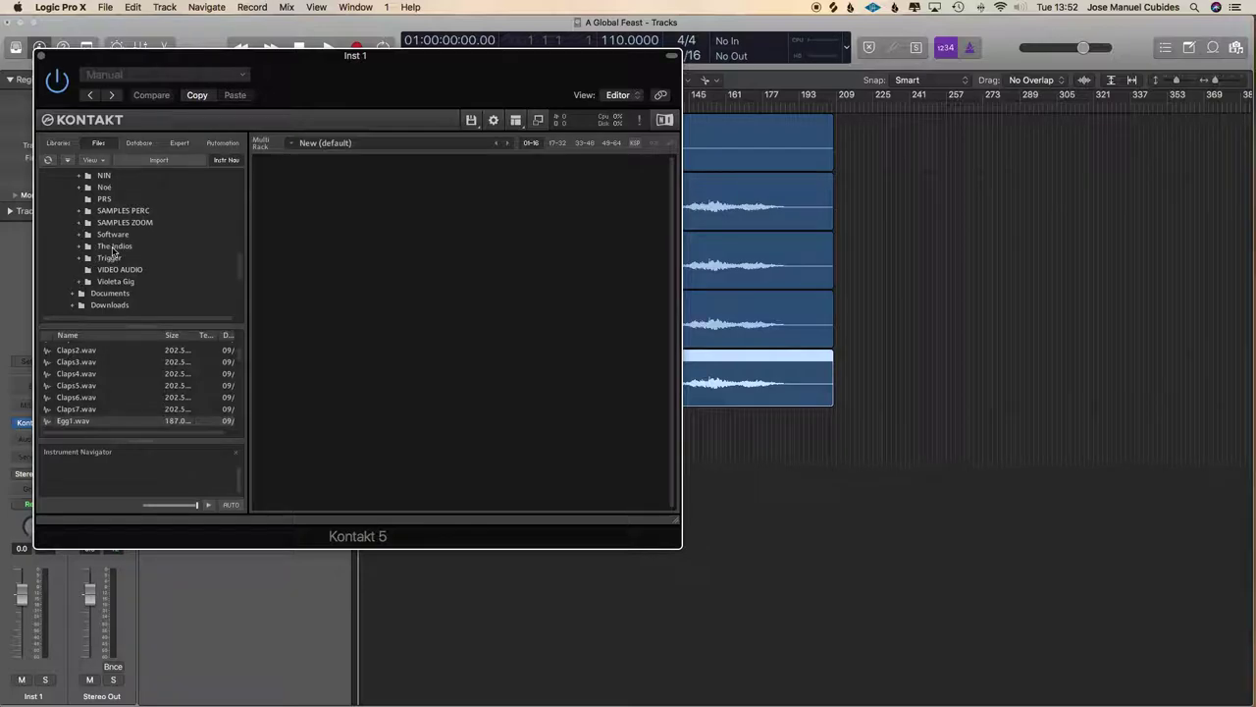
pyautogui.scroll(5, 141, 281)
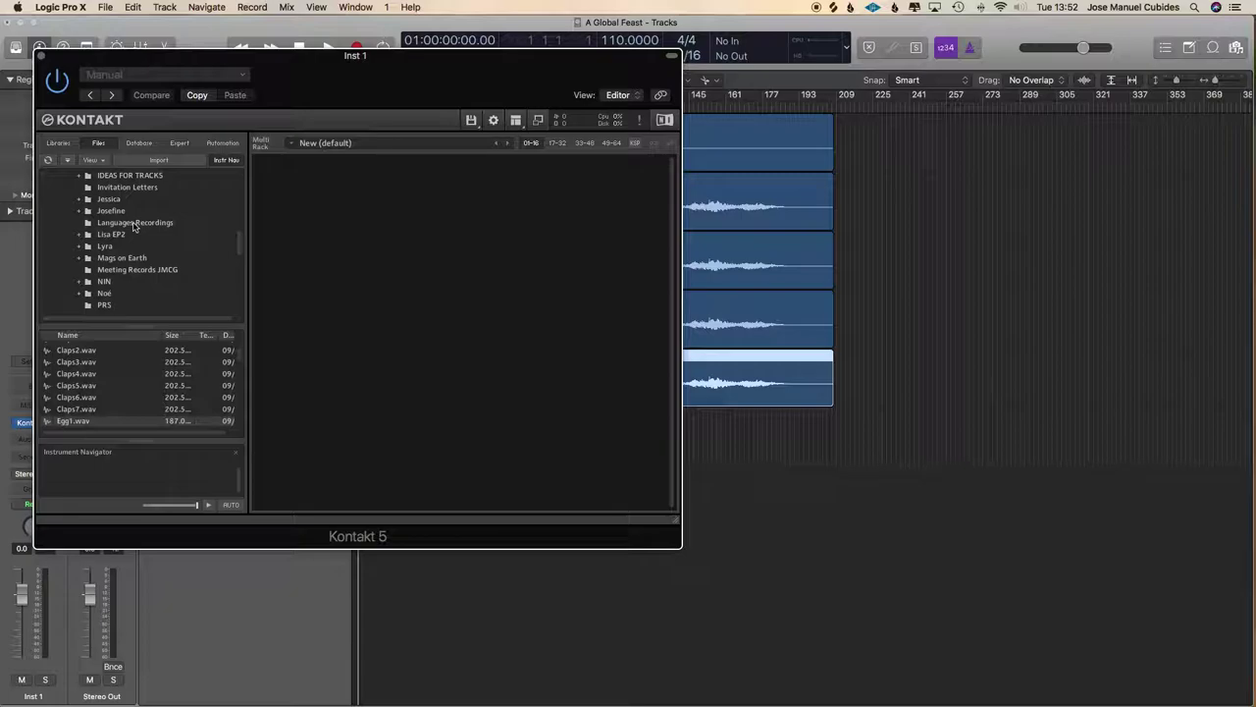
pyautogui.click(134, 223)
# Enlarge the file list and load Languages - Japanese.wav as a new instrument.
pyautogui.moveTo(134, 325); pyautogui.dragTo(124, 182)
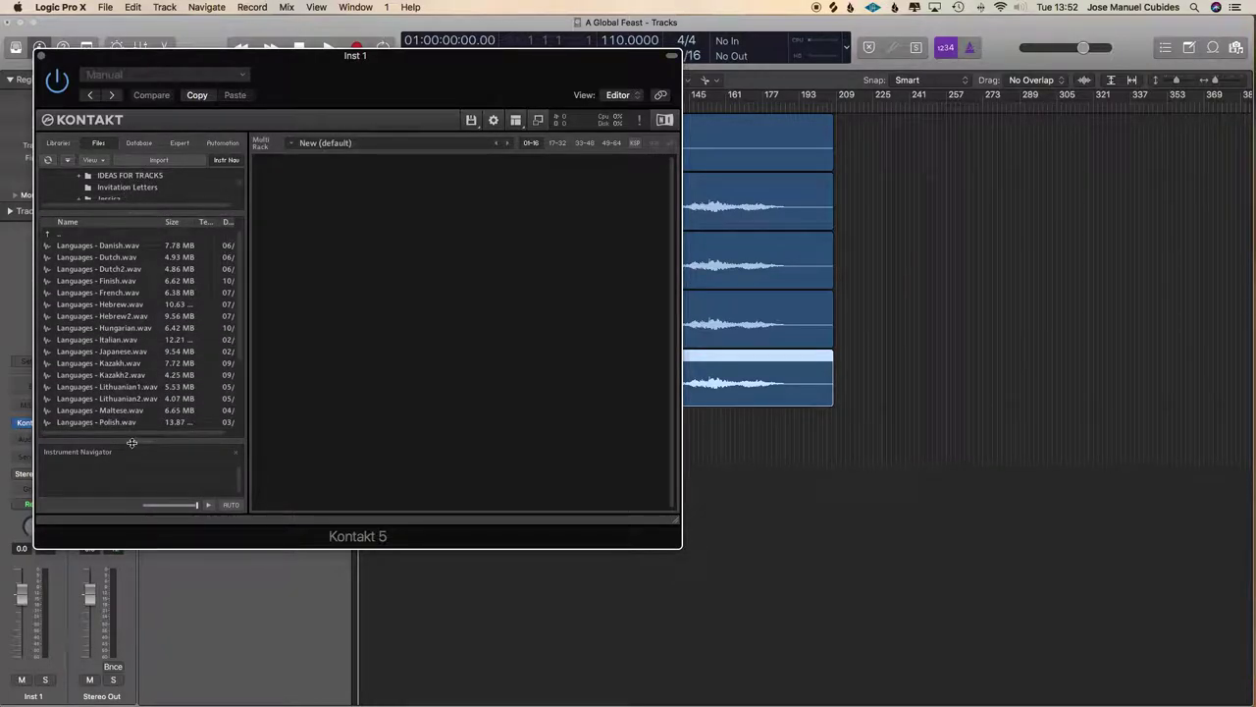
pyautogui.moveTo(132, 443); pyautogui.dragTo(132, 455)
pyautogui.scroll(-5, 144, 332)
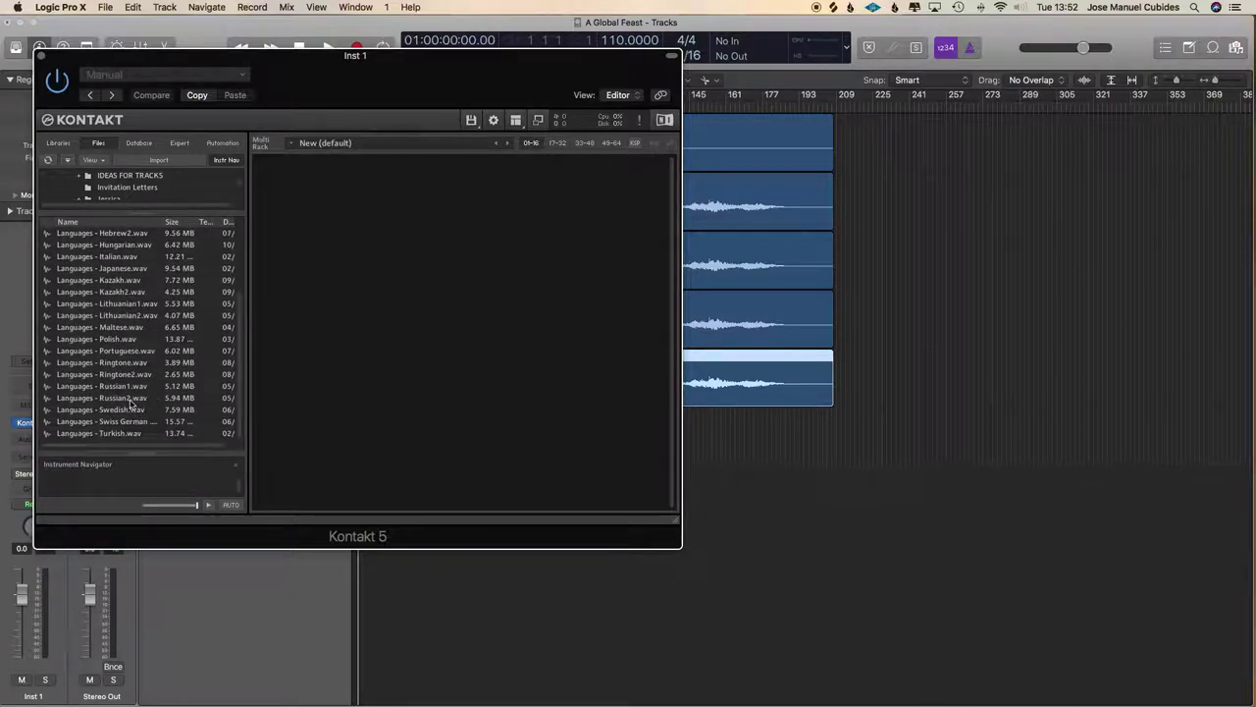
pyautogui.doubleClick(118, 269)
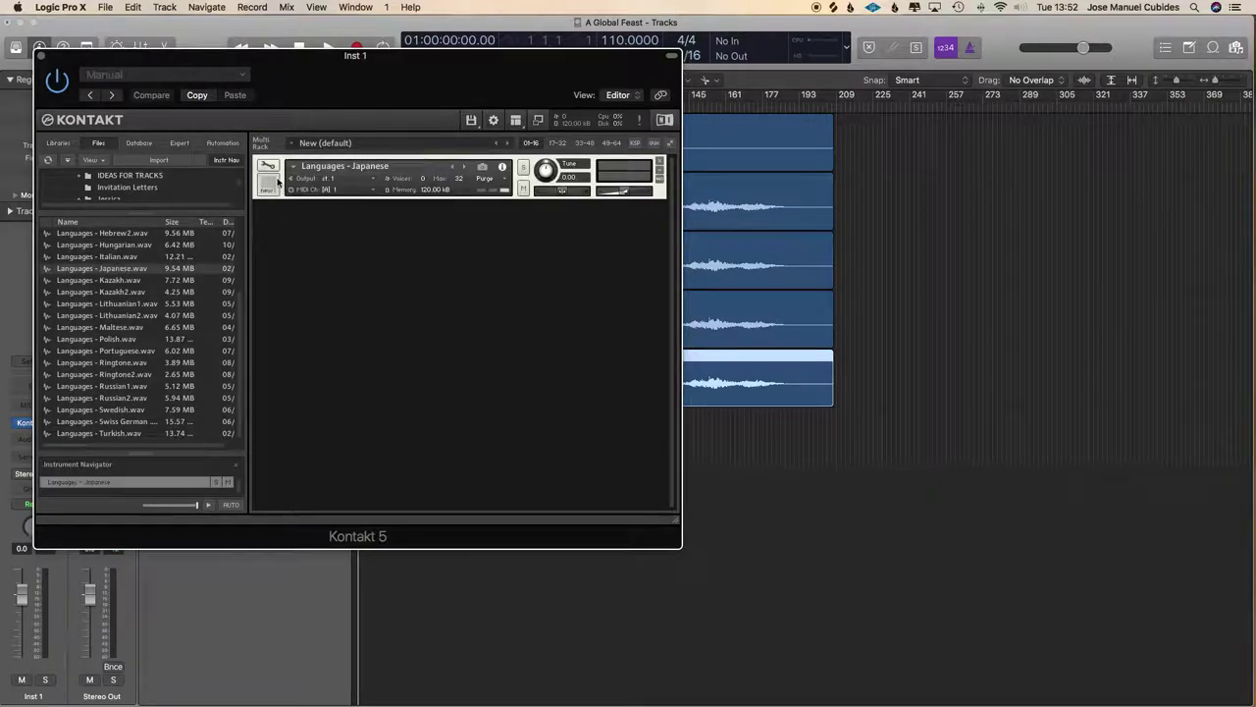
# Open the Japanese instrument's Wave Editor and move the sample start marker to about 4.8 s (sample 212134).
pyautogui.click(268, 167)
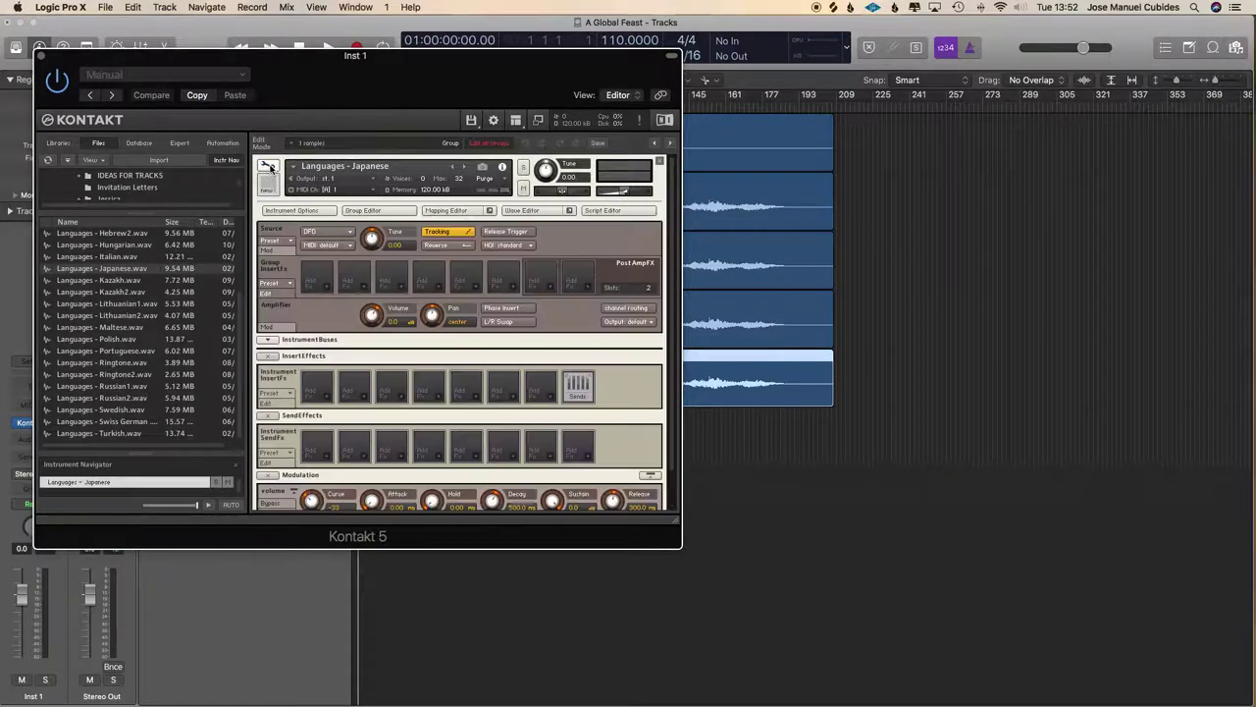
pyautogui.click(528, 211)
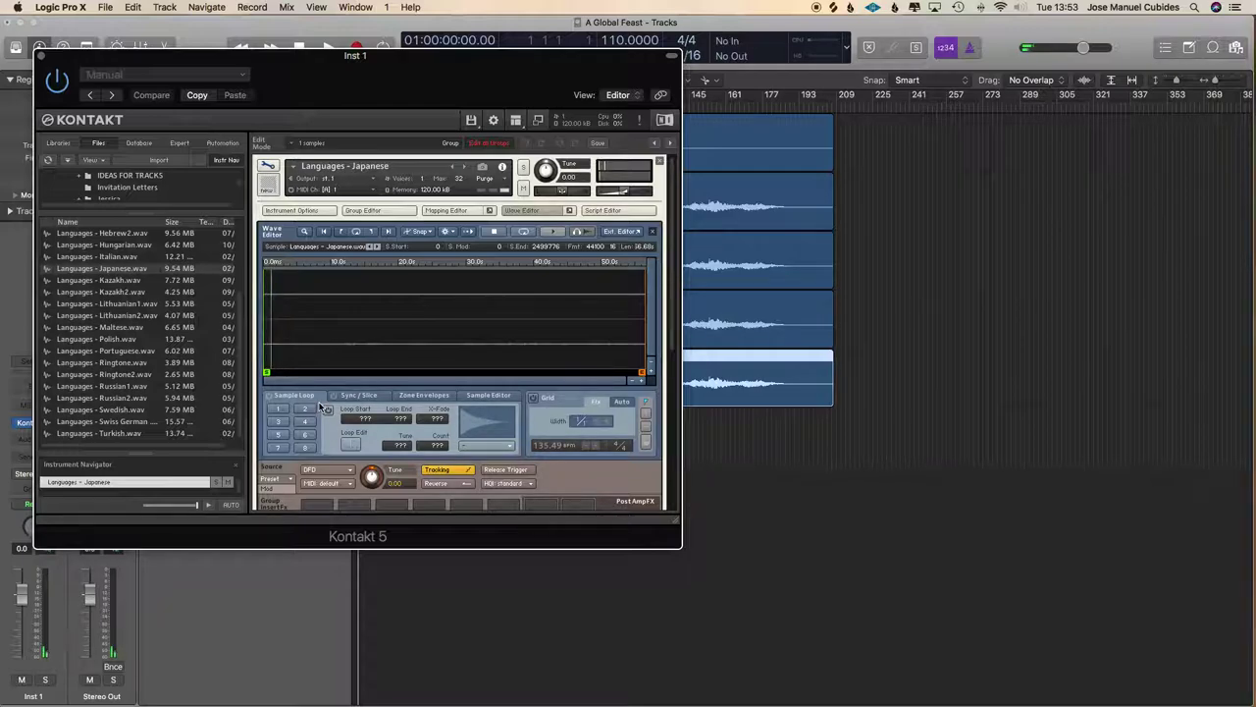
pyautogui.click(643, 382)
pyautogui.moveTo(643, 382); pyautogui.dragTo(349, 381)
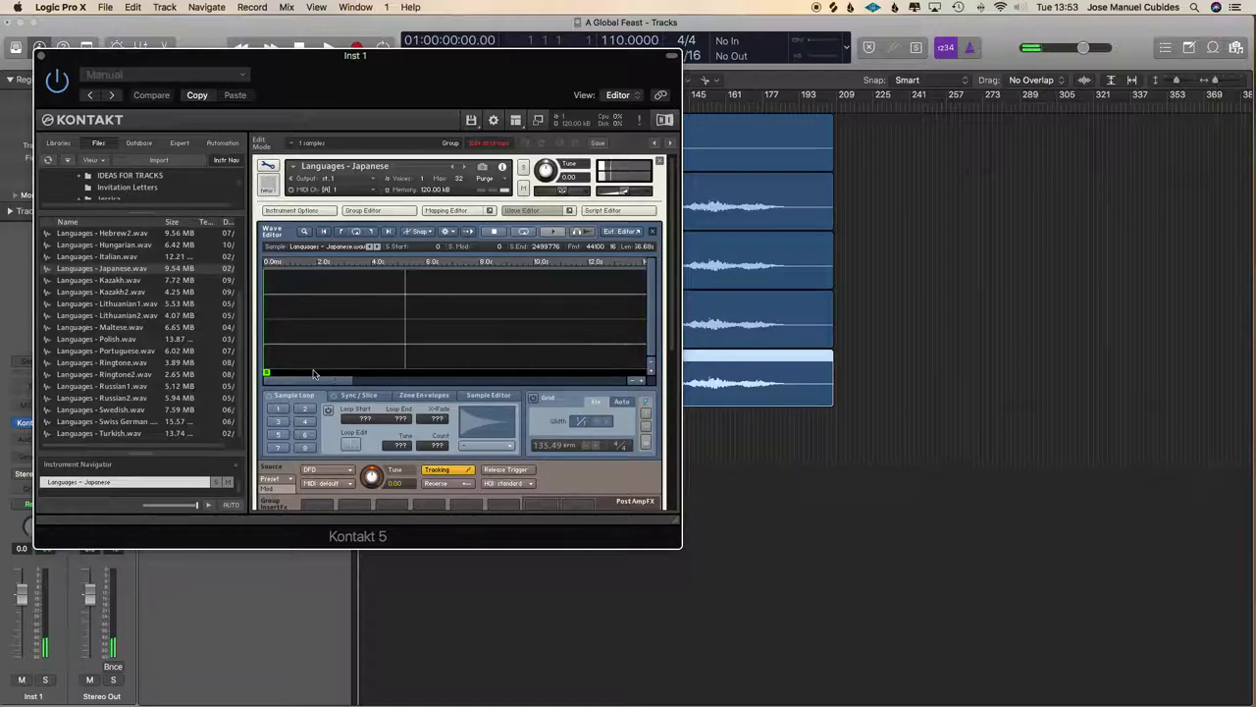
pyautogui.moveTo(267, 370)
pyautogui.mouseDown()
pyautogui.moveTo(426, 371)
pyautogui.moveTo(396, 371)
pyautogui.mouseUp()
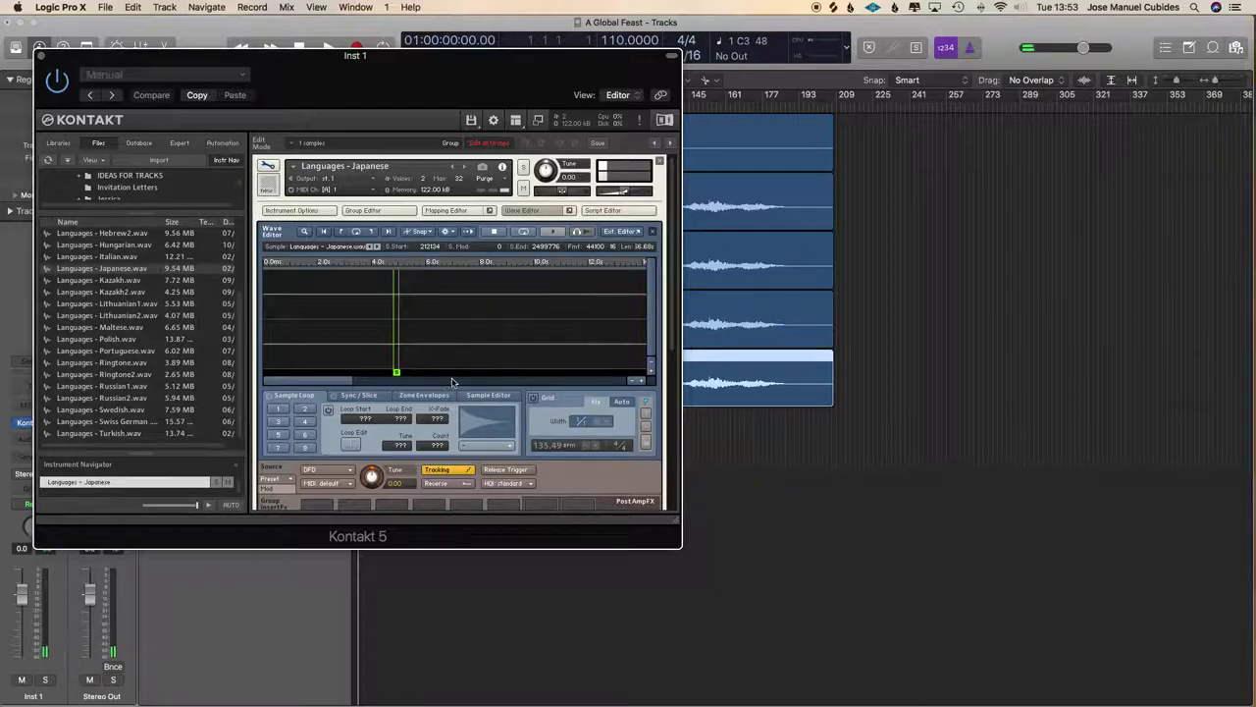
# Enable Sample Loop for the Japanese recording and deactivate loops 2 to 8, leaving only loop 1 active.
pyautogui.click(268, 396)
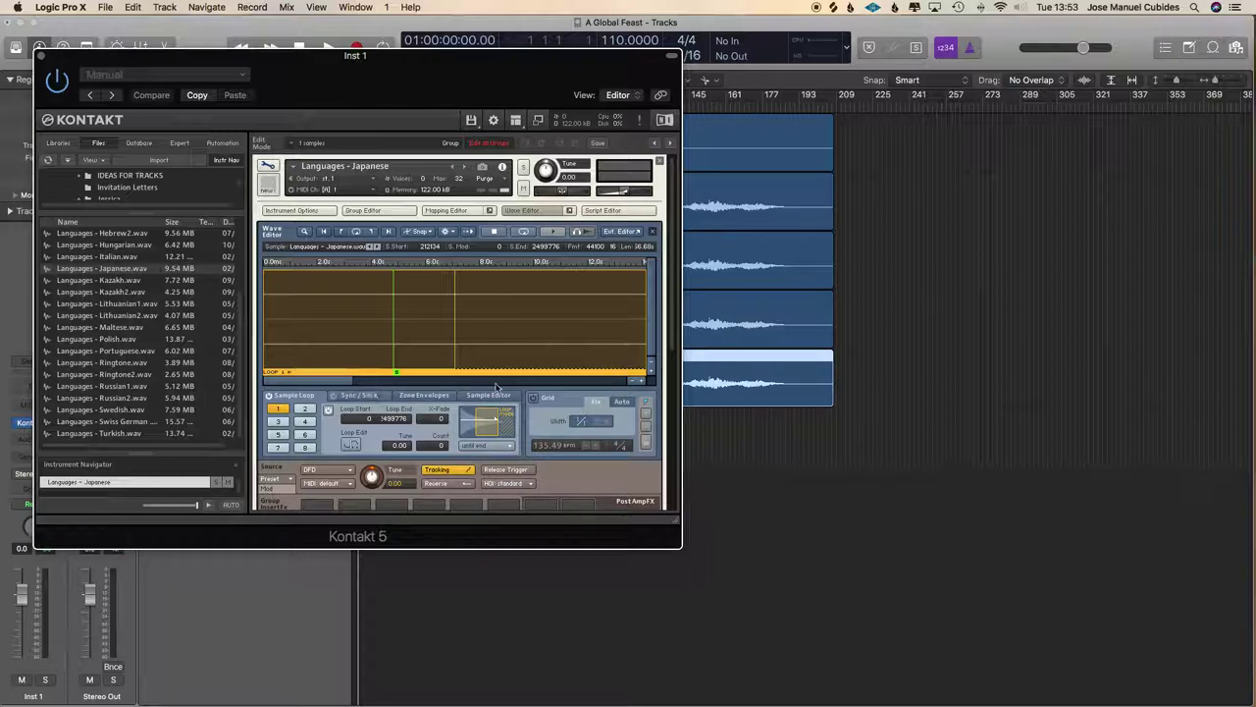
pyautogui.click(632, 382)
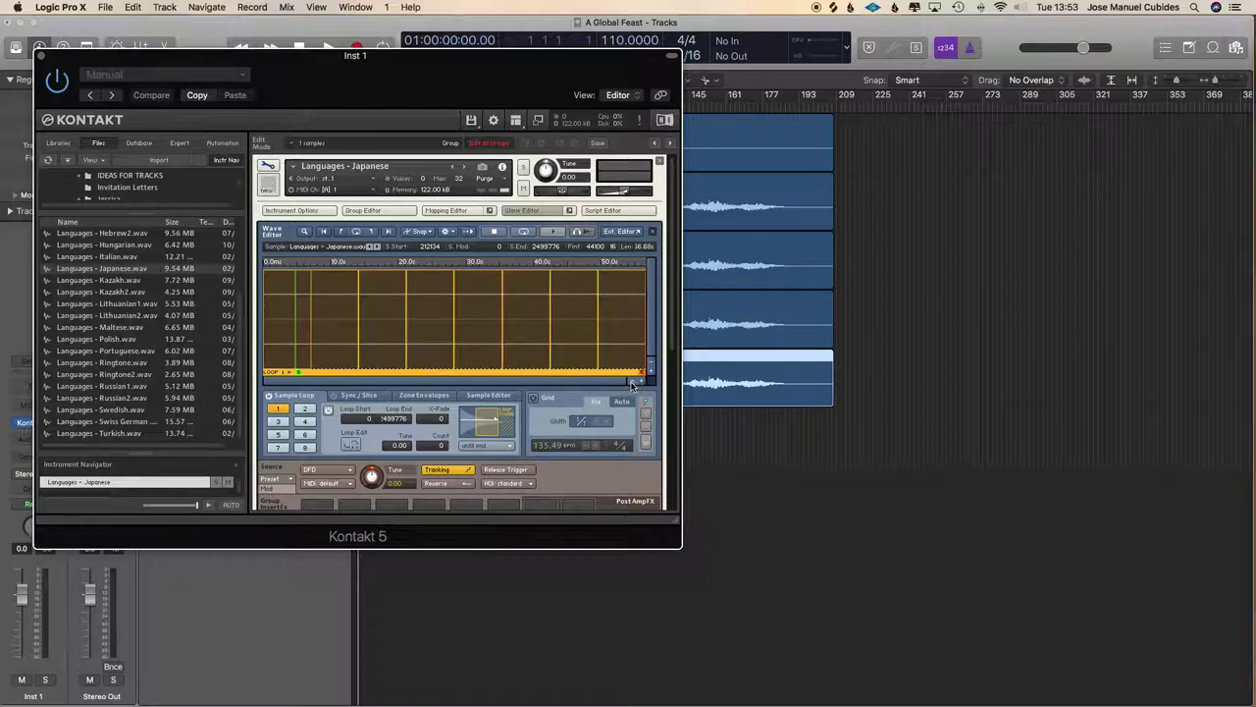
pyautogui.click(328, 410)
pyautogui.click(303, 412)
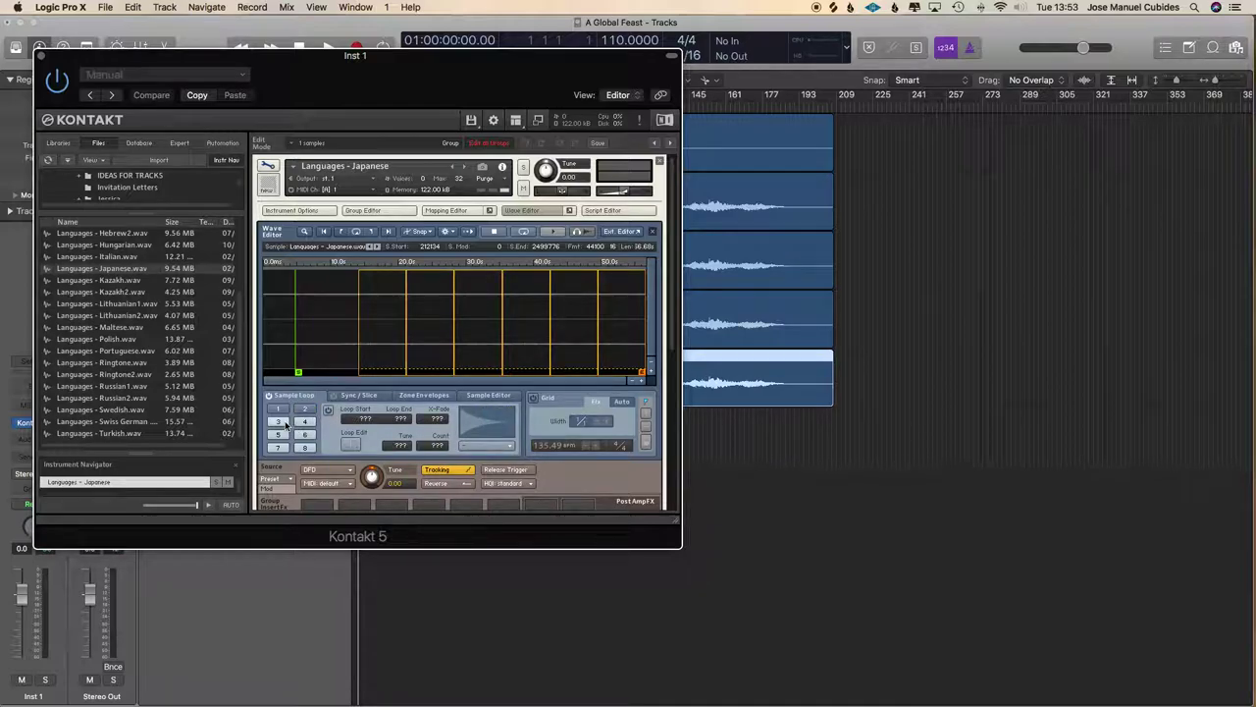
pyautogui.click(280, 423)
pyautogui.click(328, 410)
pyautogui.click(305, 422)
pyautogui.click(327, 410)
pyautogui.click(278, 435)
pyautogui.click(328, 410)
pyautogui.click(304, 435)
pyautogui.click(328, 411)
pyautogui.click(279, 447)
pyautogui.click(327, 410)
pyautogui.click(304, 447)
pyautogui.click(328, 410)
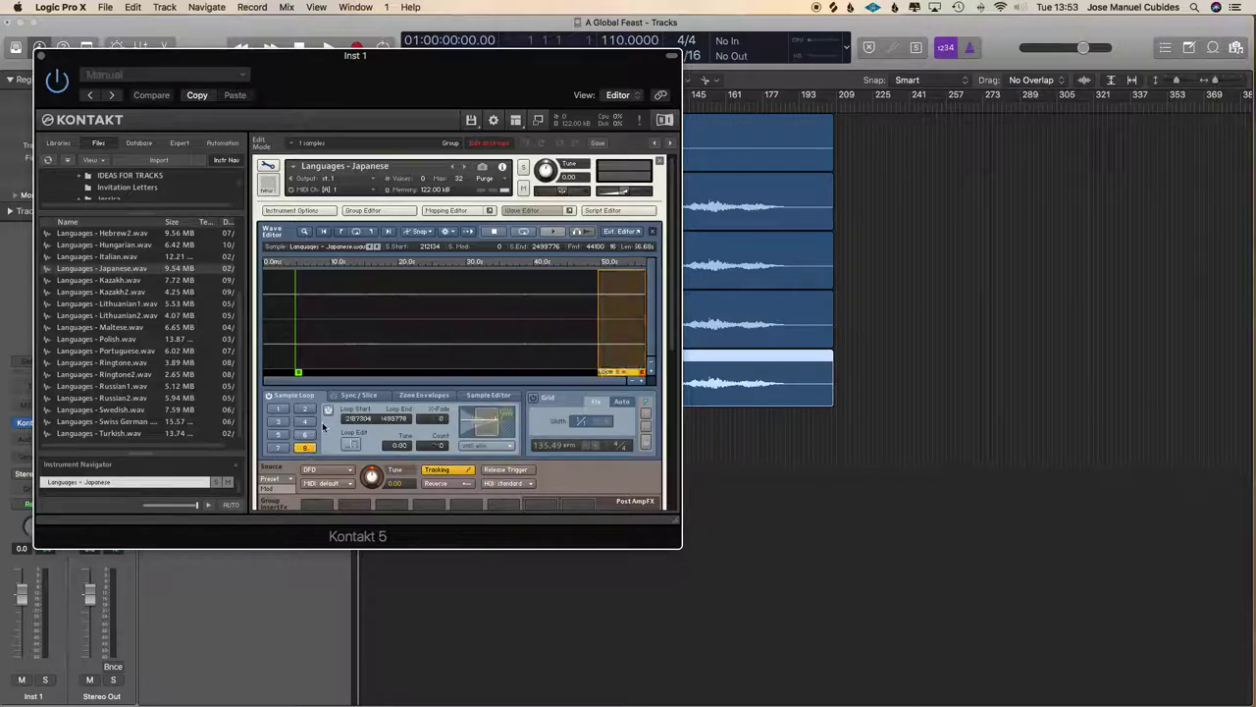
# Shorten loop 1 to about samples 499122–533150 and move the sample start marker to about 502222.
pyautogui.click(280, 410)
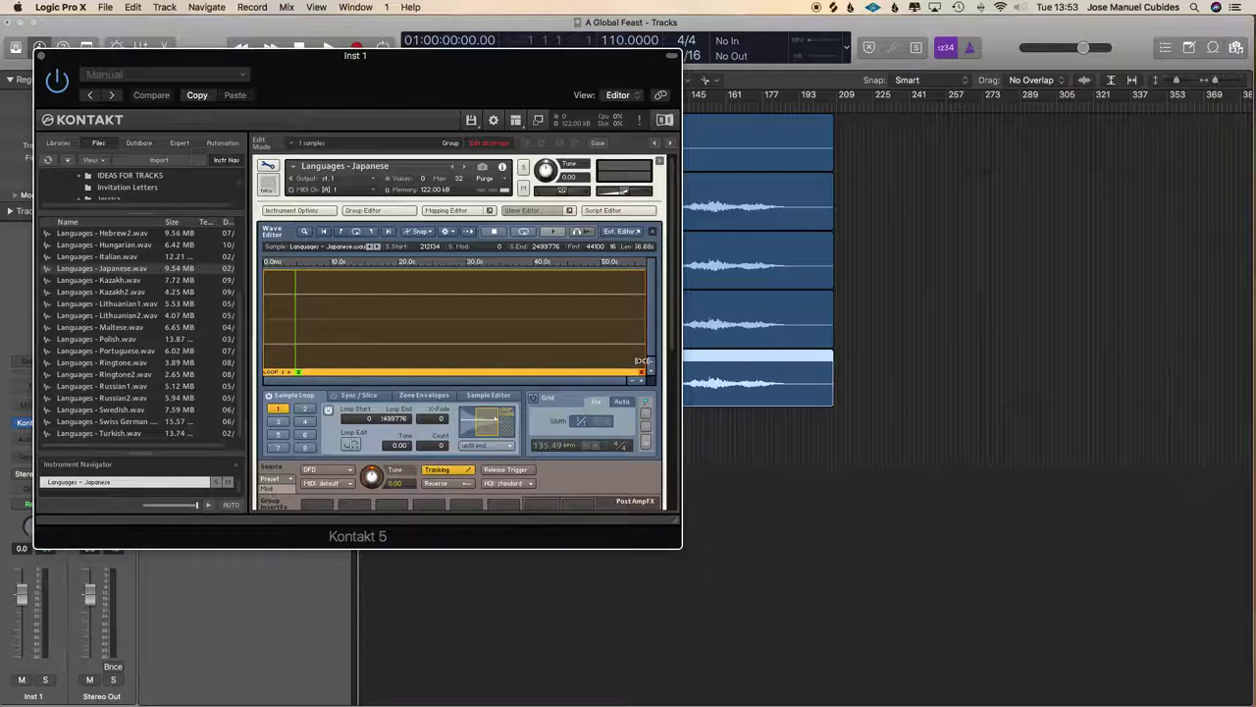
pyautogui.moveTo(638, 364)
pyautogui.mouseDown()
pyautogui.moveTo(344, 339)
pyautogui.moveTo(303, 371)
pyautogui.moveTo(315, 372)
pyautogui.mouseUp()
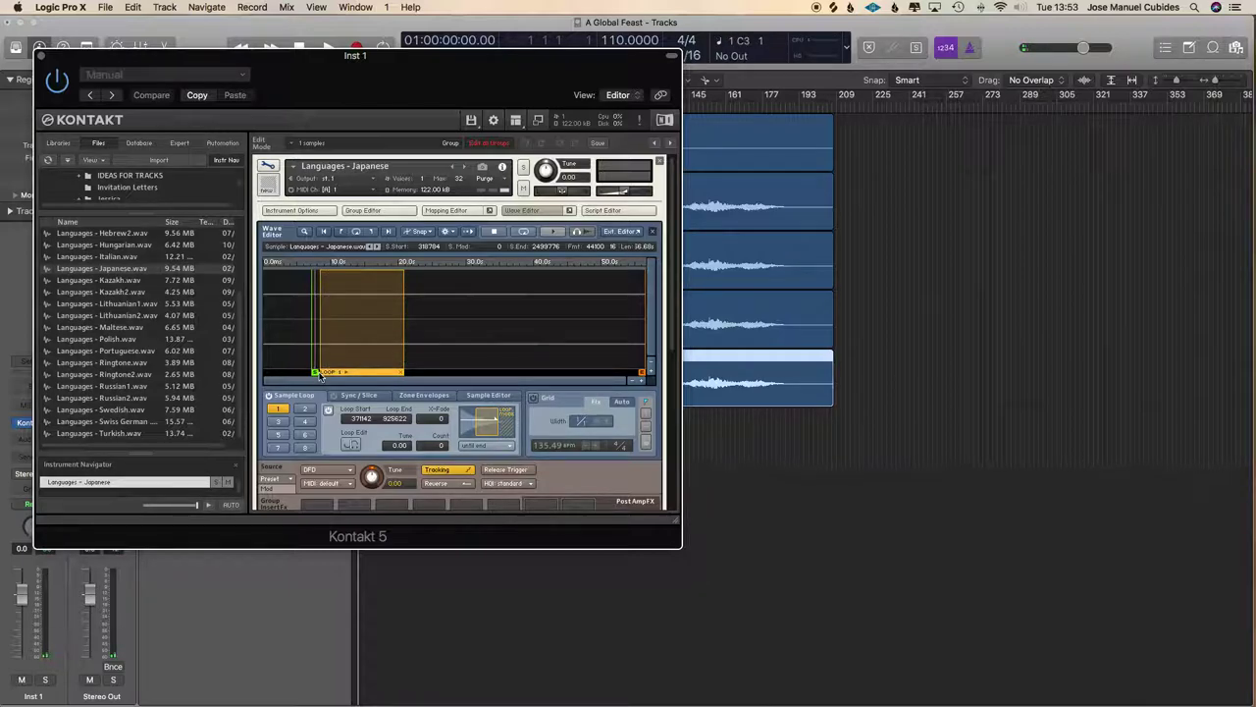
pyautogui.moveTo(314, 372)
pyautogui.mouseDown()
pyautogui.moveTo(367, 359)
pyautogui.moveTo(342, 359)
pyautogui.mouseUp()
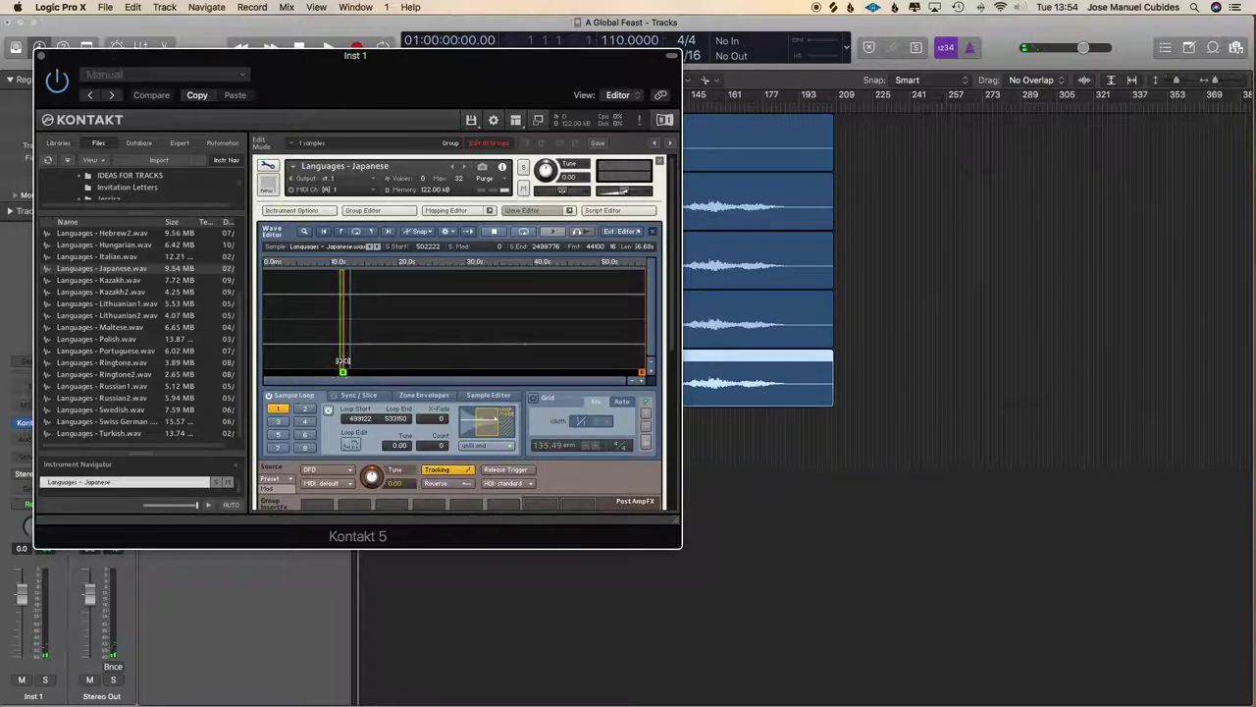
# Refine loop 1 to run from about sample 512447 to 559267, with the sample start at about 511283.
pyautogui.click(640, 382)
pyautogui.click(641, 382)
pyautogui.moveTo(317, 381); pyautogui.dragTo(371, 381)
pyautogui.moveTo(388, 340)
pyautogui.mouseDown()
pyautogui.moveTo(404, 337)
pyautogui.moveTo(390, 371)
pyautogui.mouseUp()
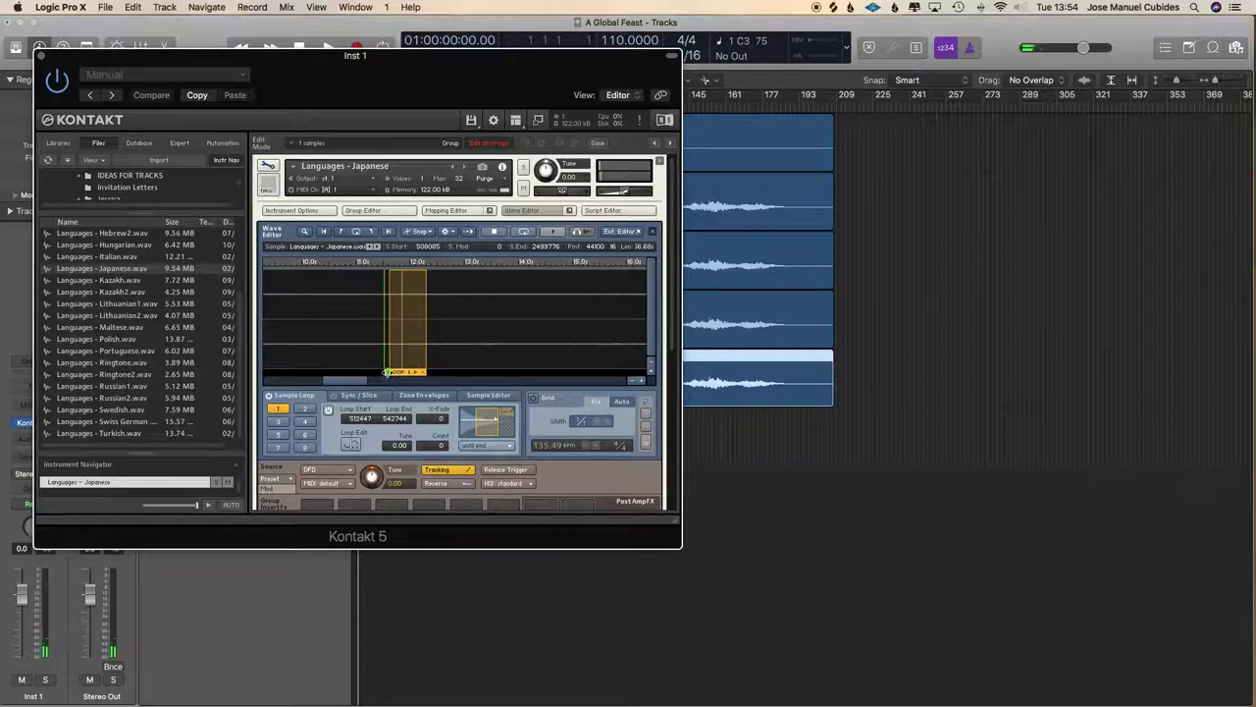
pyautogui.moveTo(389, 371); pyautogui.dragTo(391, 370)
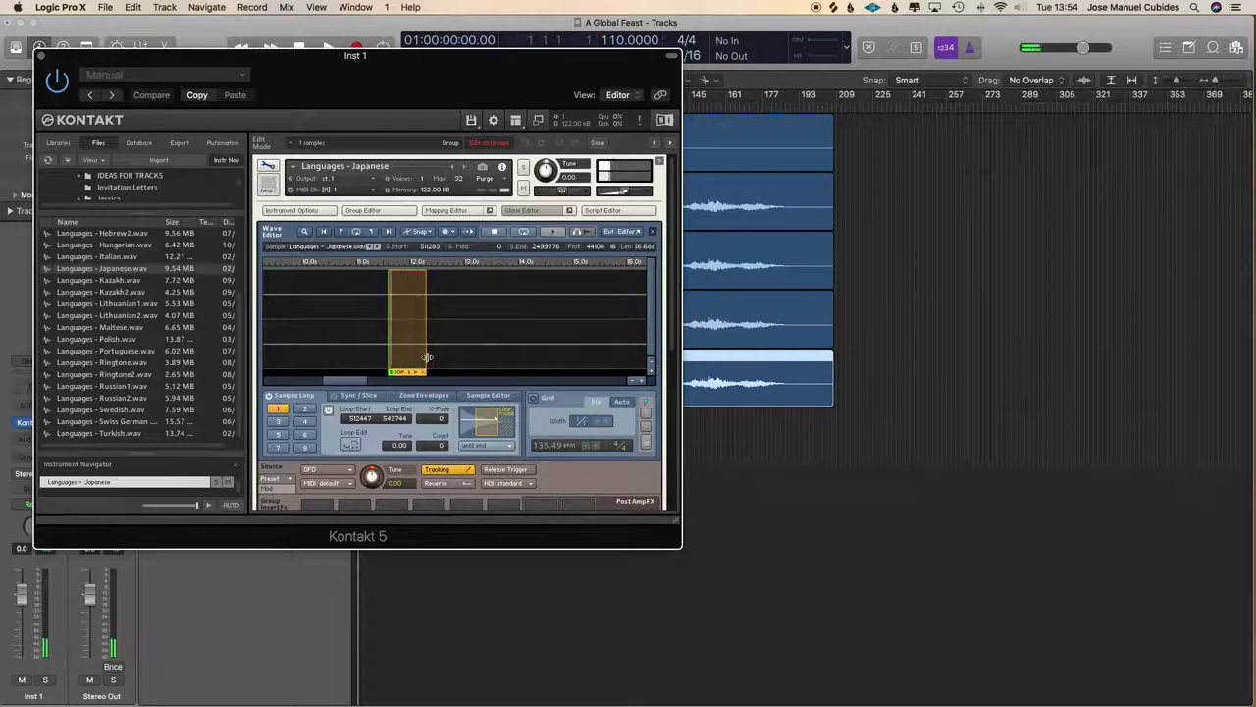
pyautogui.moveTo(467, 363); pyautogui.dragTo(445, 356)
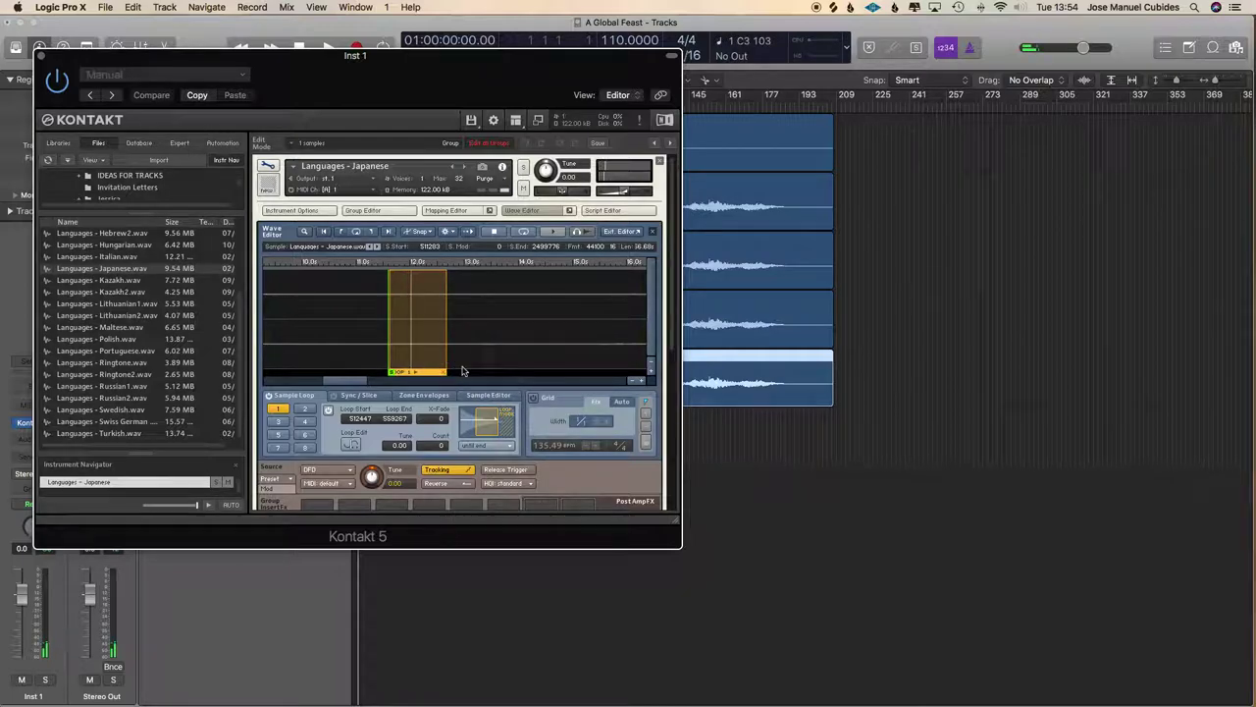
# Try reversed playback and move the sample end marker to the end of loop 1, at about sample 558590.
pyautogui.click(446, 484)
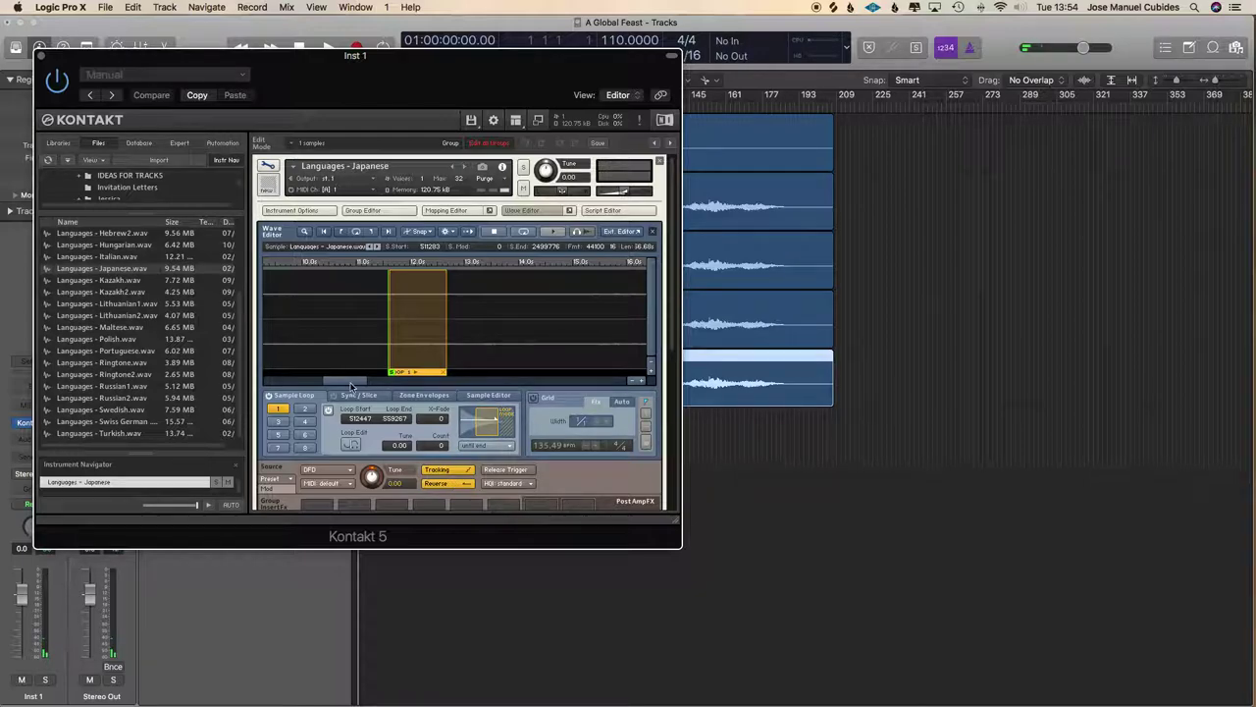
pyautogui.click(631, 383)
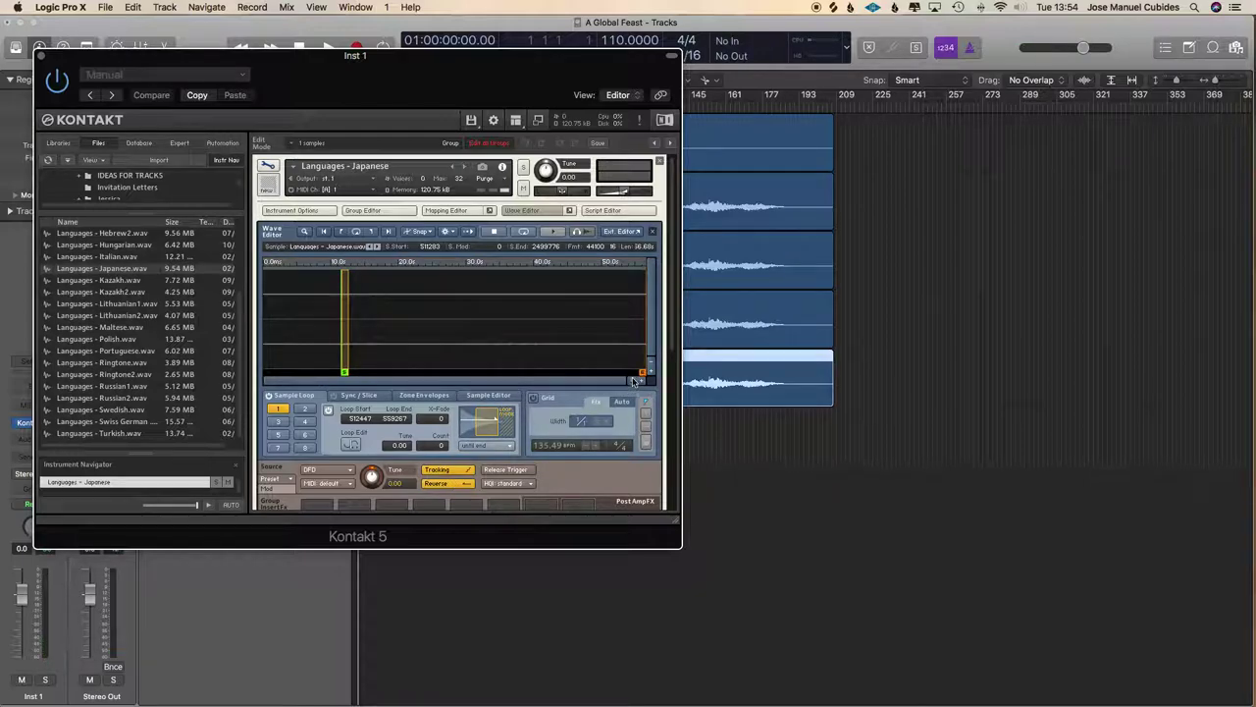
pyautogui.moveTo(358, 371); pyautogui.dragTo(342, 369)
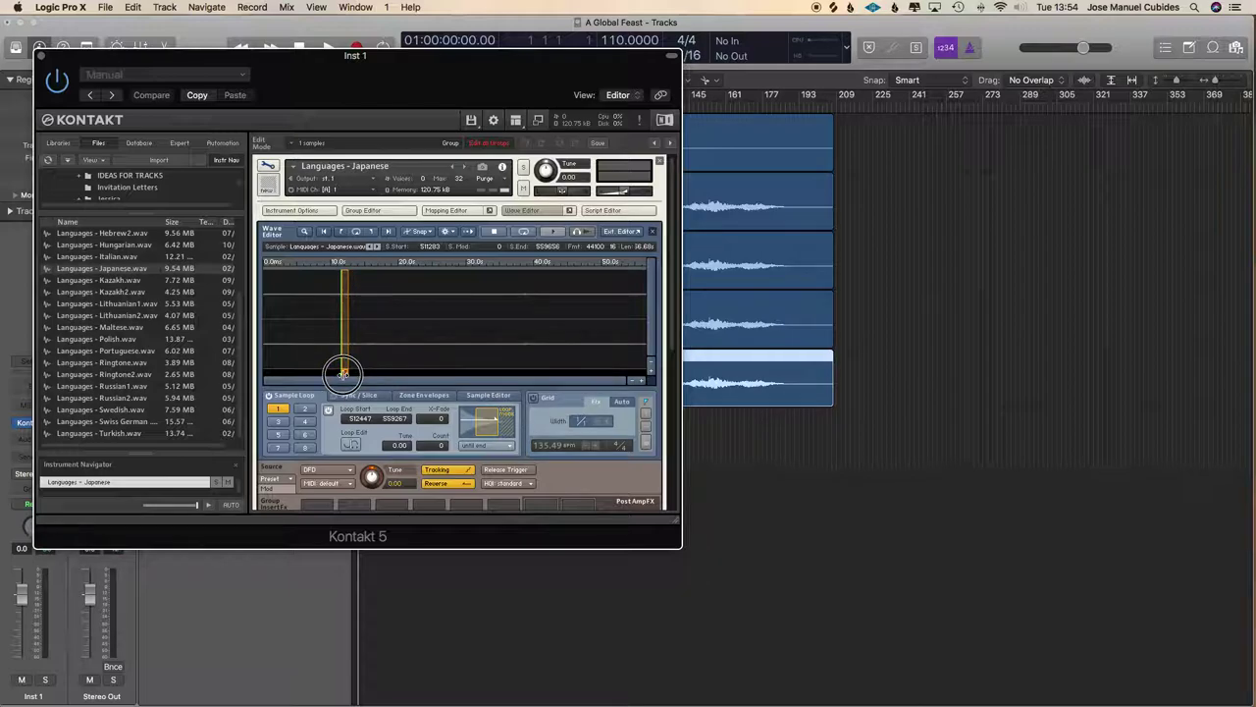
pyautogui.click(641, 380)
pyautogui.click(640, 381)
pyautogui.click(640, 382)
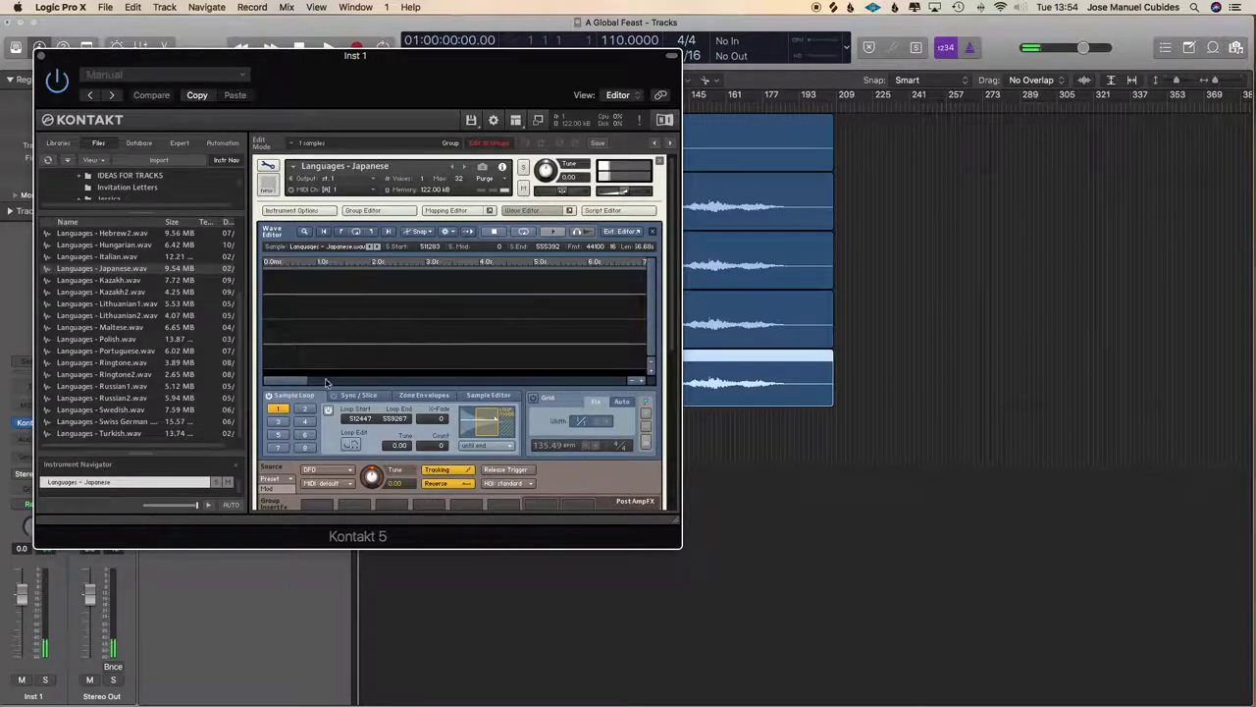
pyautogui.moveTo(287, 383)
pyautogui.mouseDown()
pyautogui.moveTo(365, 383)
pyautogui.moveTo(376, 366)
pyautogui.moveTo(388, 376)
pyautogui.mouseUp()
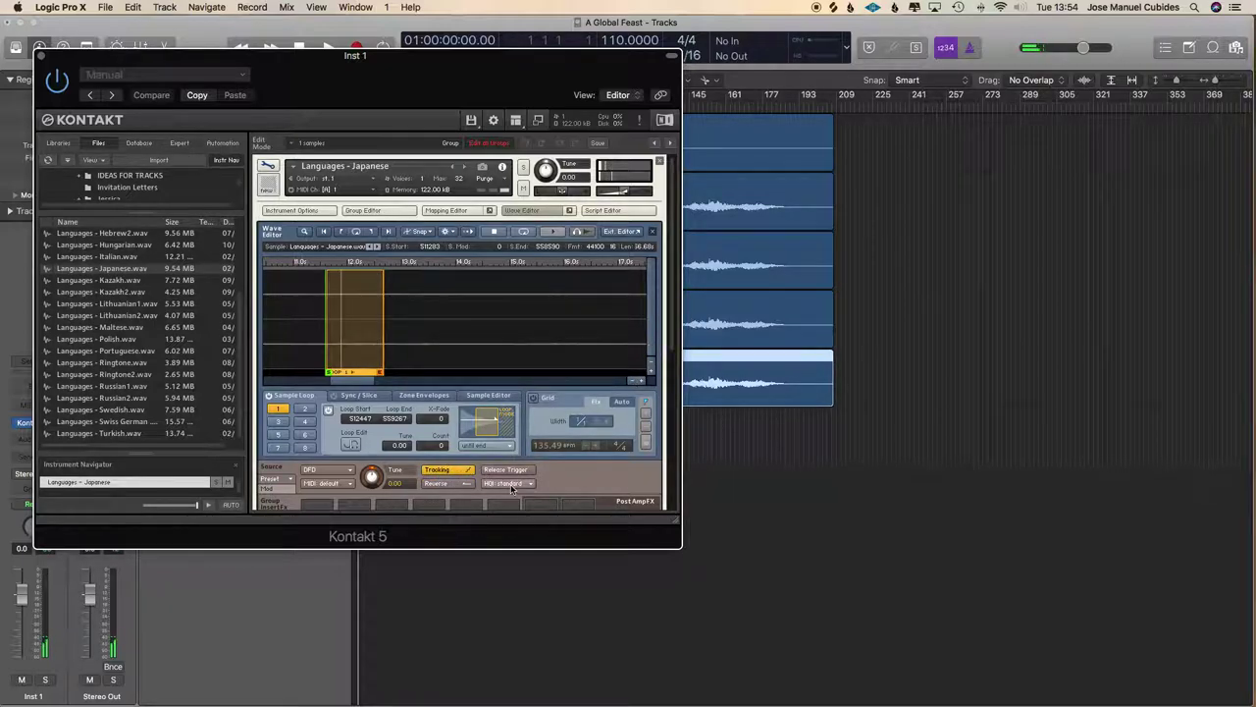
# Set the volume envelope's attack to 0 ms and close the Kontakt window.
pyautogui.scroll(-3, 510, 478)
pyautogui.scroll(-4, 509, 478)
pyautogui.moveTo(372, 464); pyautogui.dragTo(385, 489)
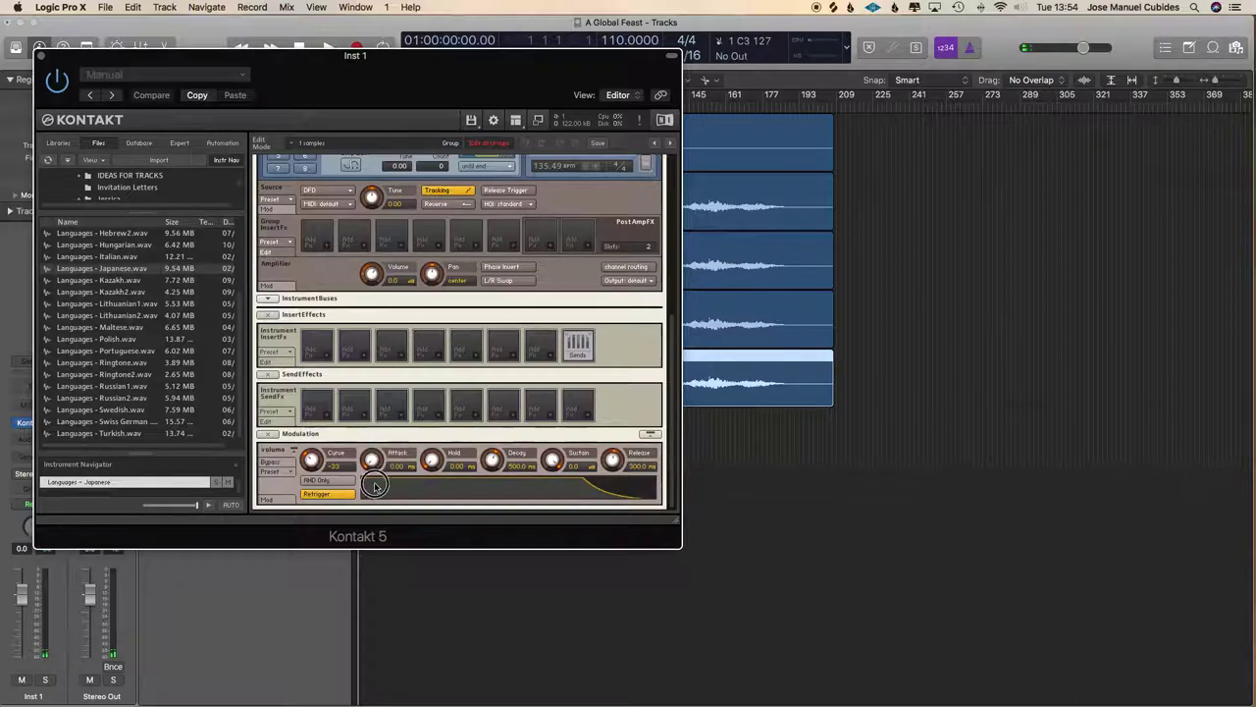
pyautogui.scroll(5, 393, 237)
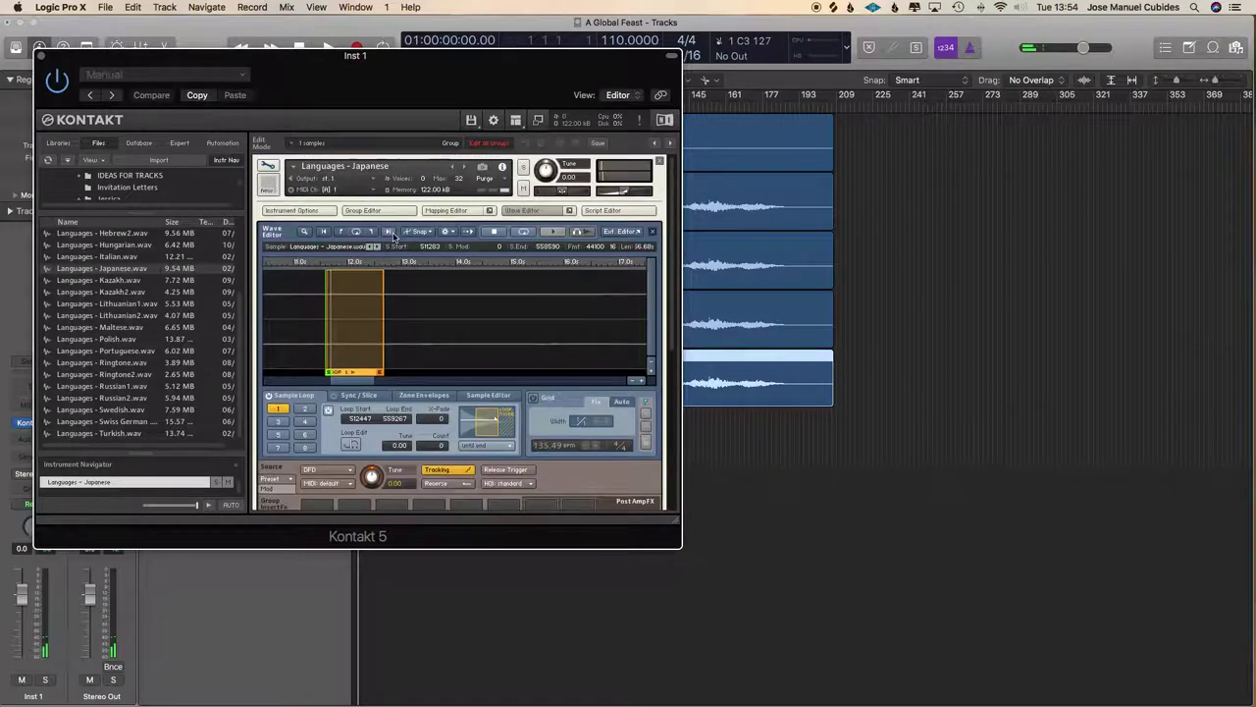
pyautogui.click(40, 56)
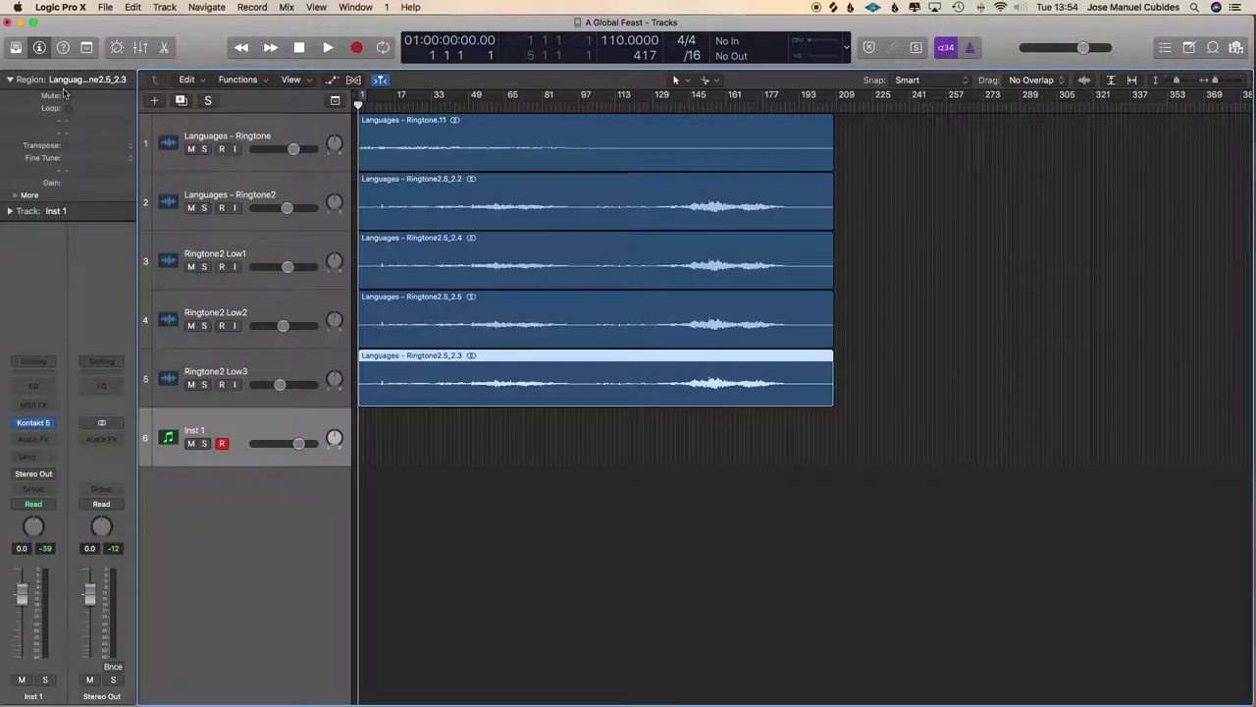
# Play the project and set the Inst 1 track volume to about 0.2 dB.
pyautogui.press('a')
pyautogui.press('space')
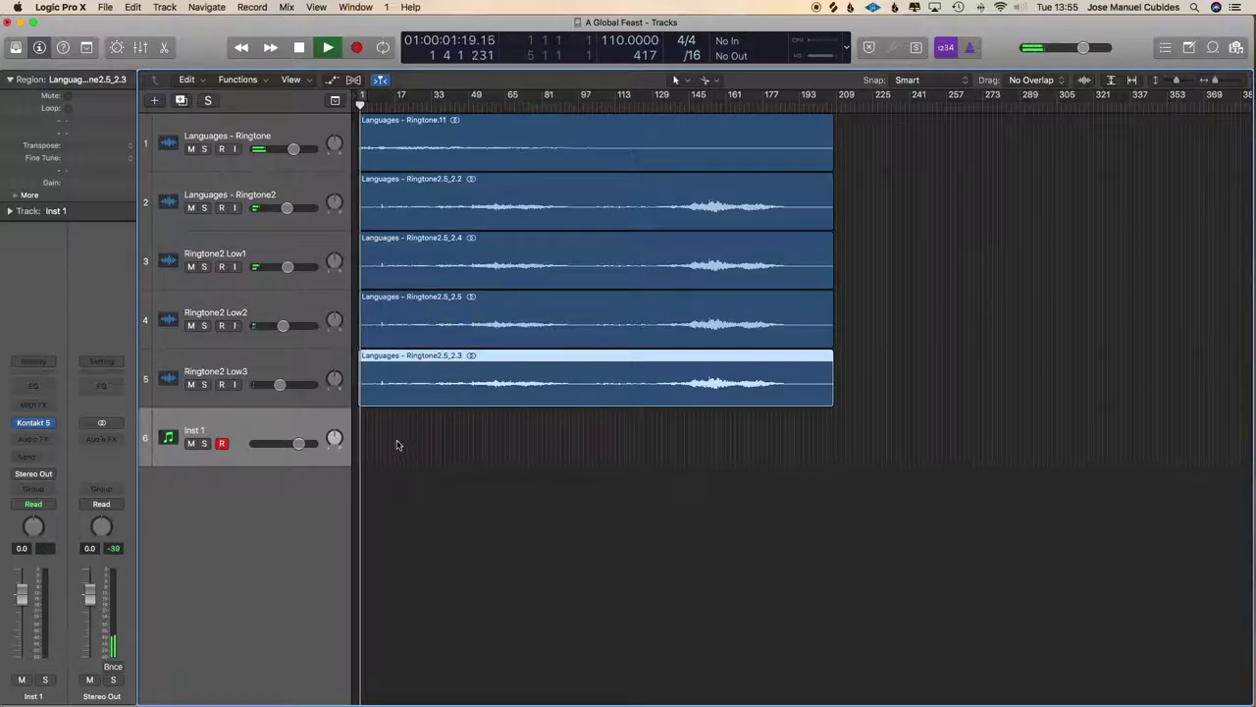
pyautogui.moveTo(299, 443); pyautogui.dragTo(283, 443)
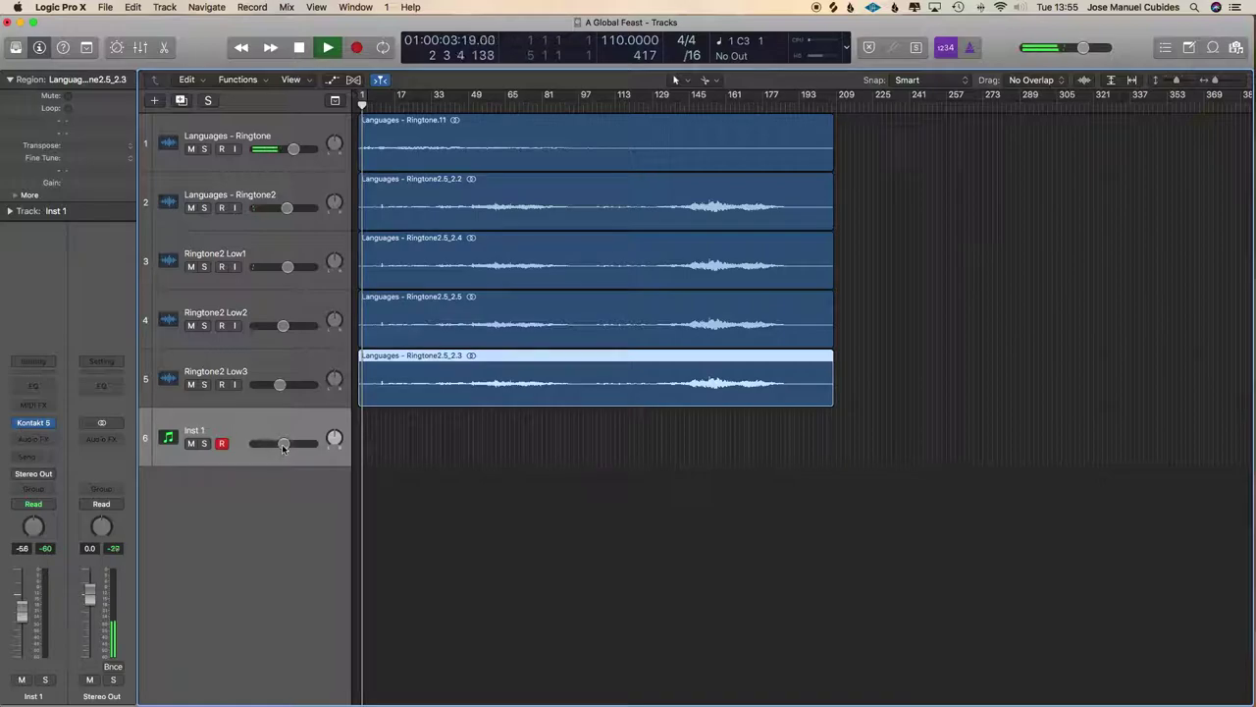
pyautogui.moveTo(284, 448); pyautogui.dragTo(301, 443)
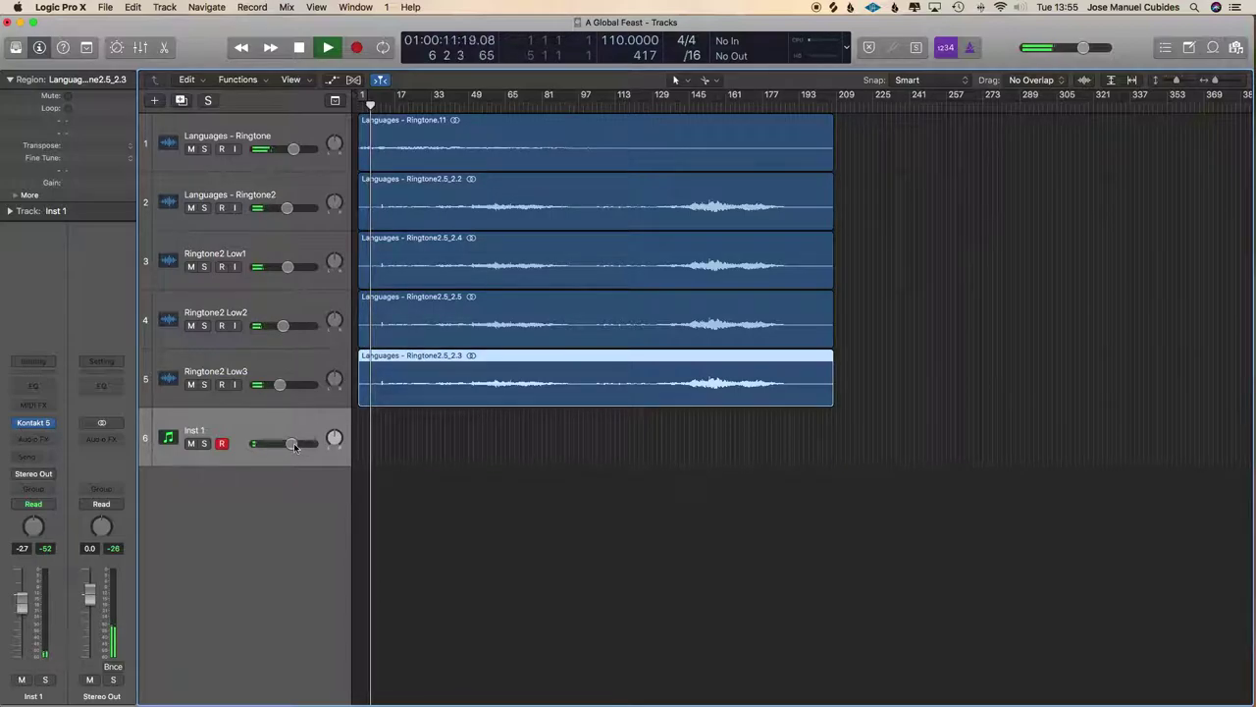
# Reopen Kontakt on the Inst 1 track and adjust the Japanese instrument's volume during playback.
pyautogui.click(34, 422)
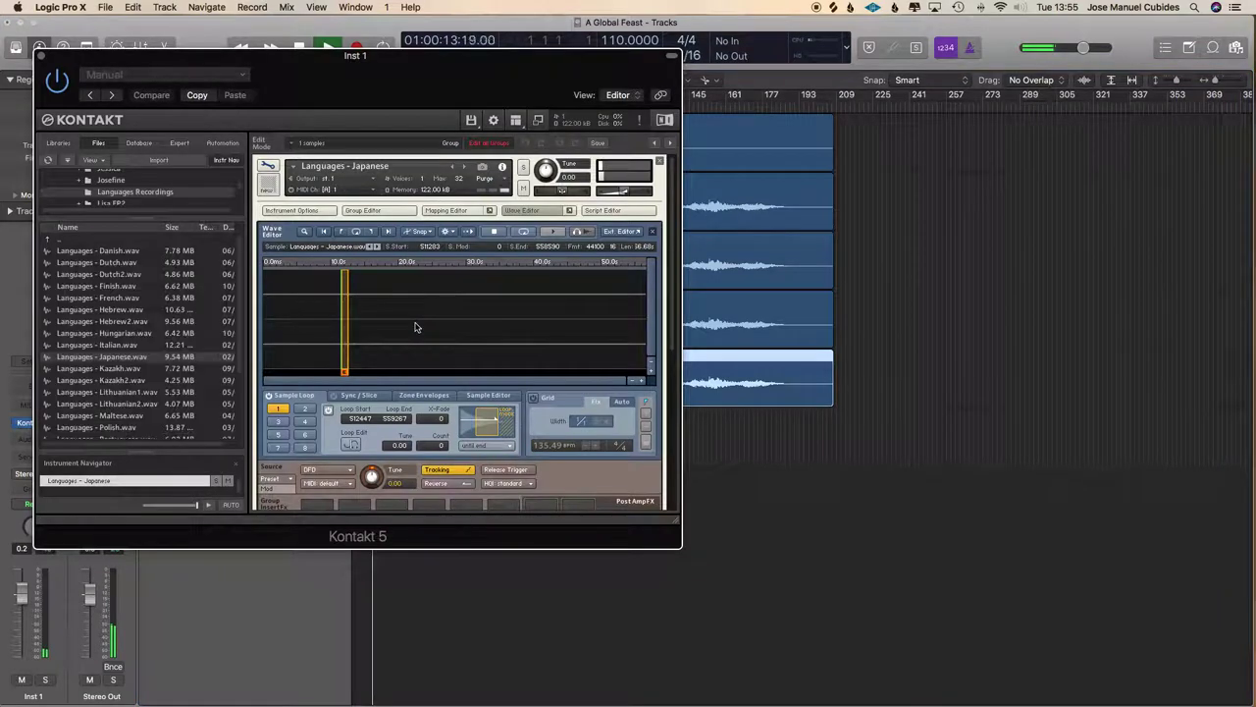
pyautogui.click(646, 193)
pyautogui.moveTo(646, 193); pyautogui.dragTo(628, 194)
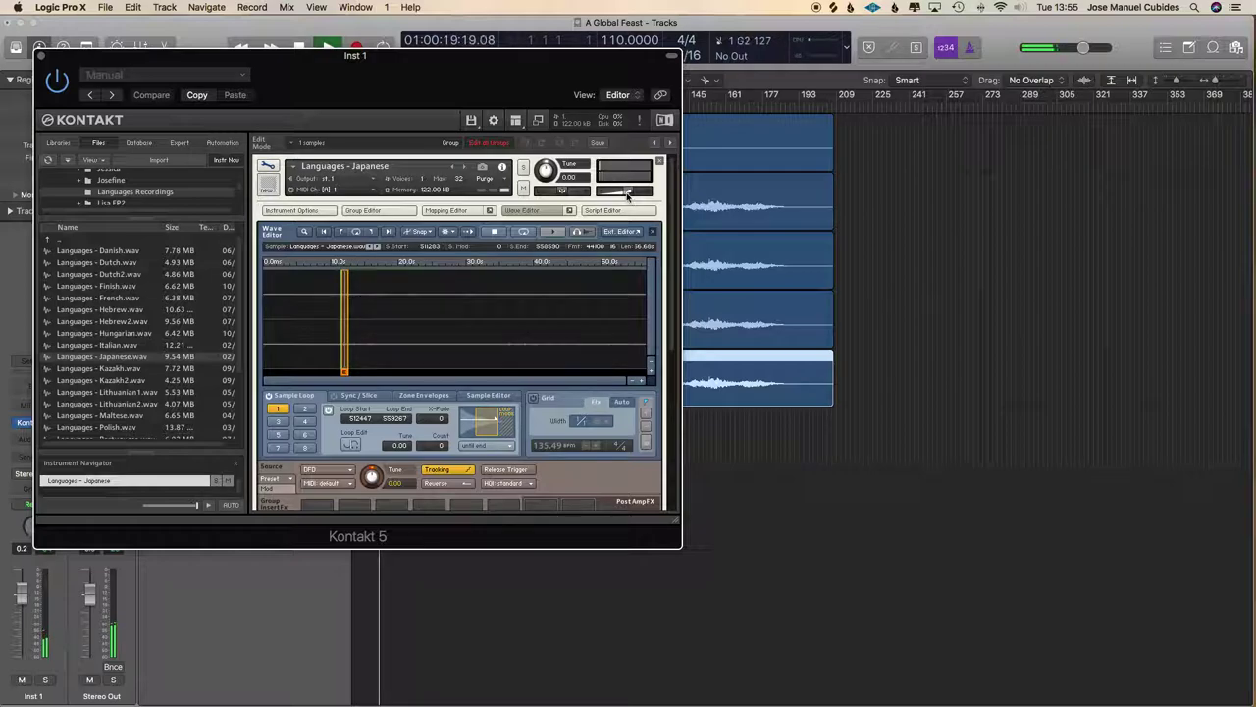
# Shrink loop 1 in the Wave Editor to about samples 539097–547008 and move the sample end marker to about 547930.
pyautogui.moveTo(494, 64); pyautogui.dragTo(975, 186)
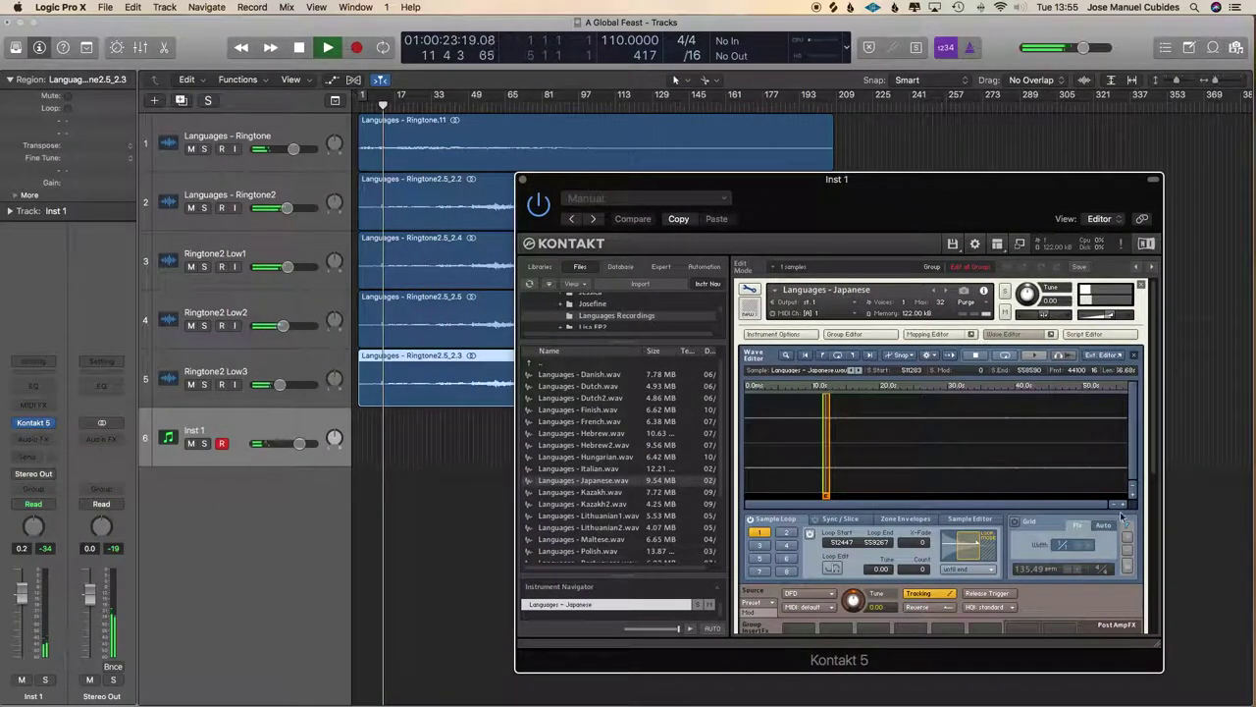
pyautogui.moveTo(1116, 511); pyautogui.dragTo(837, 499)
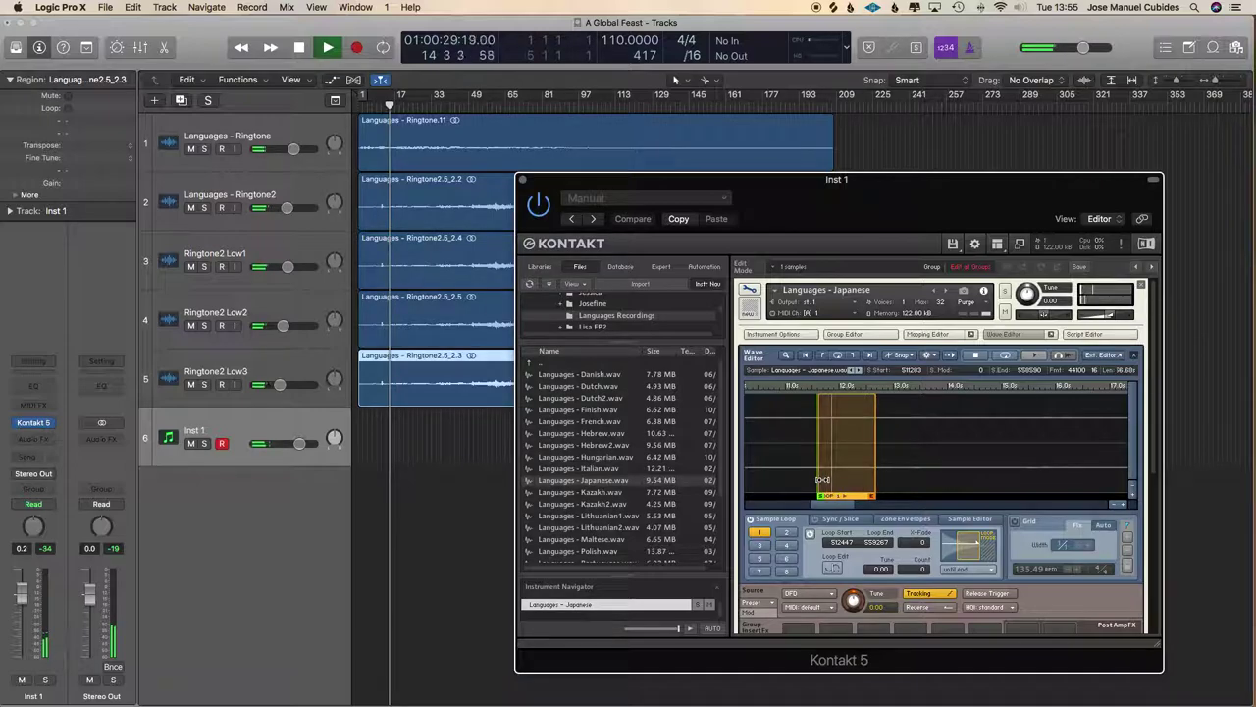
pyautogui.moveTo(822, 480); pyautogui.dragTo(836, 480)
pyautogui.moveTo(855, 480)
pyautogui.mouseDown()
pyautogui.moveTo(822, 494)
pyautogui.moveTo(853, 487)
pyautogui.mouseUp()
pyautogui.click(873, 487)
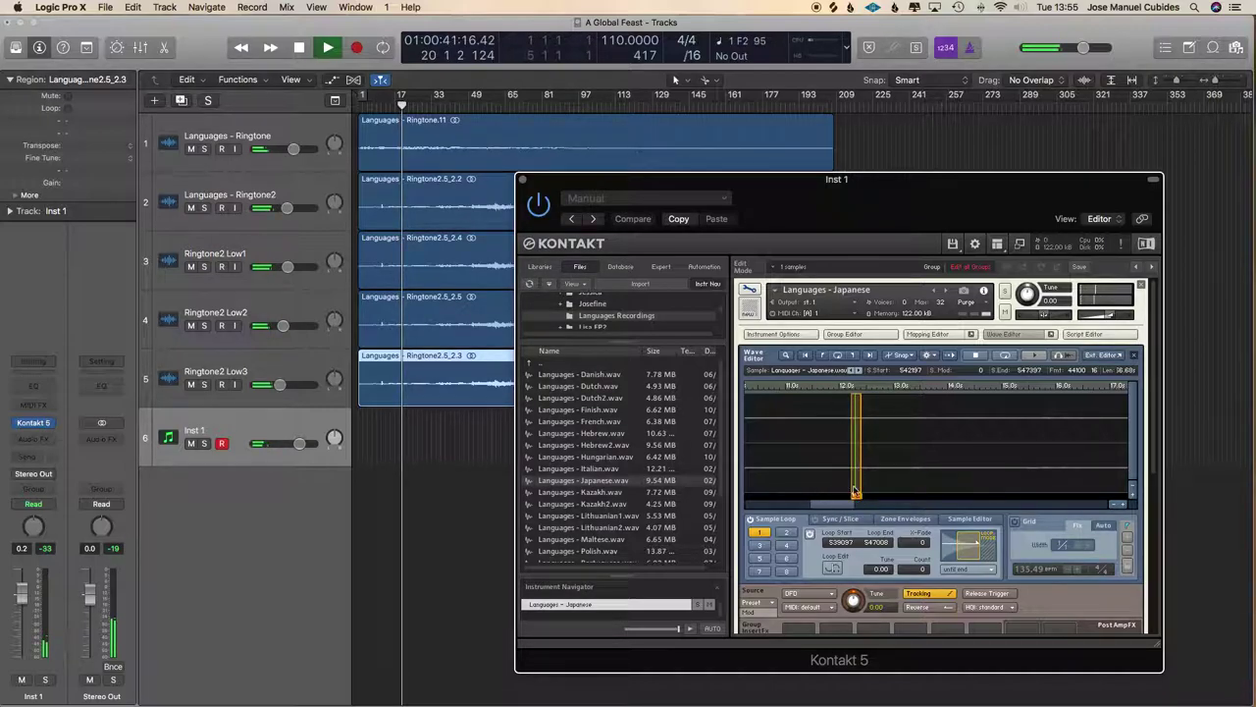
pyautogui.moveTo(852, 487); pyautogui.dragTo(855, 483)
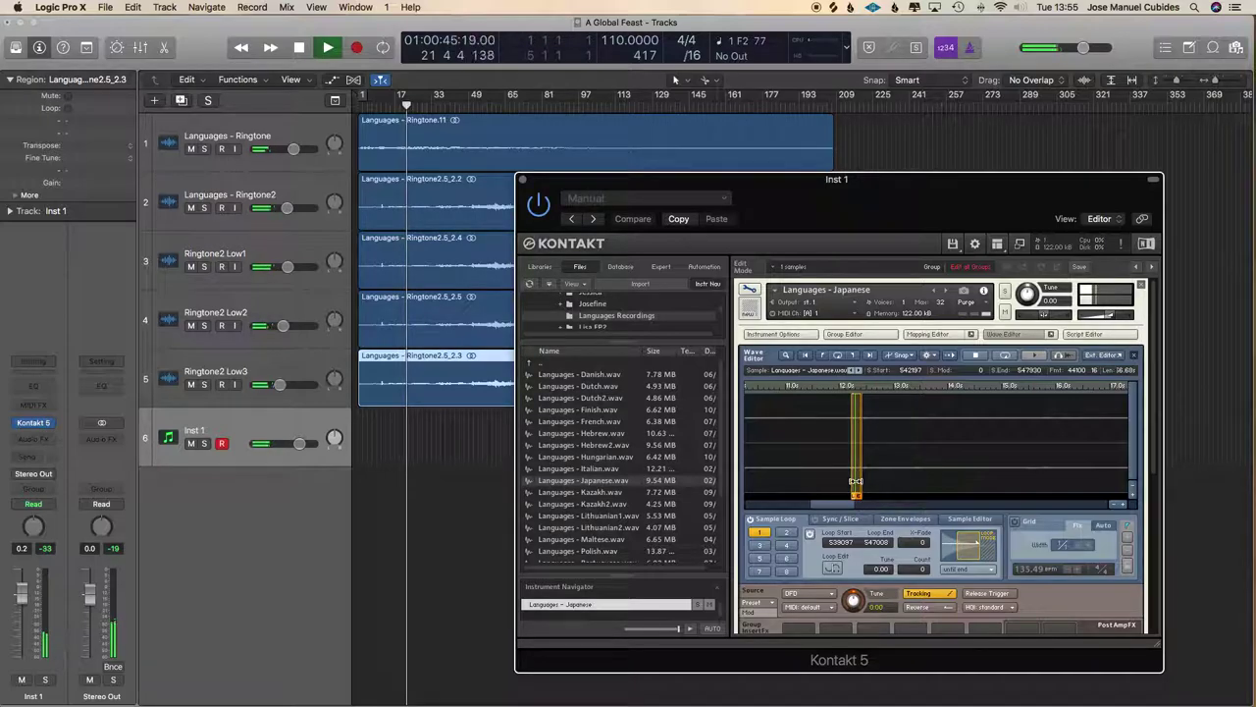
# Move the sample start marker to the start of loop 1, at about sample 539138, and close the Kontakt window.
pyautogui.click(1124, 506)
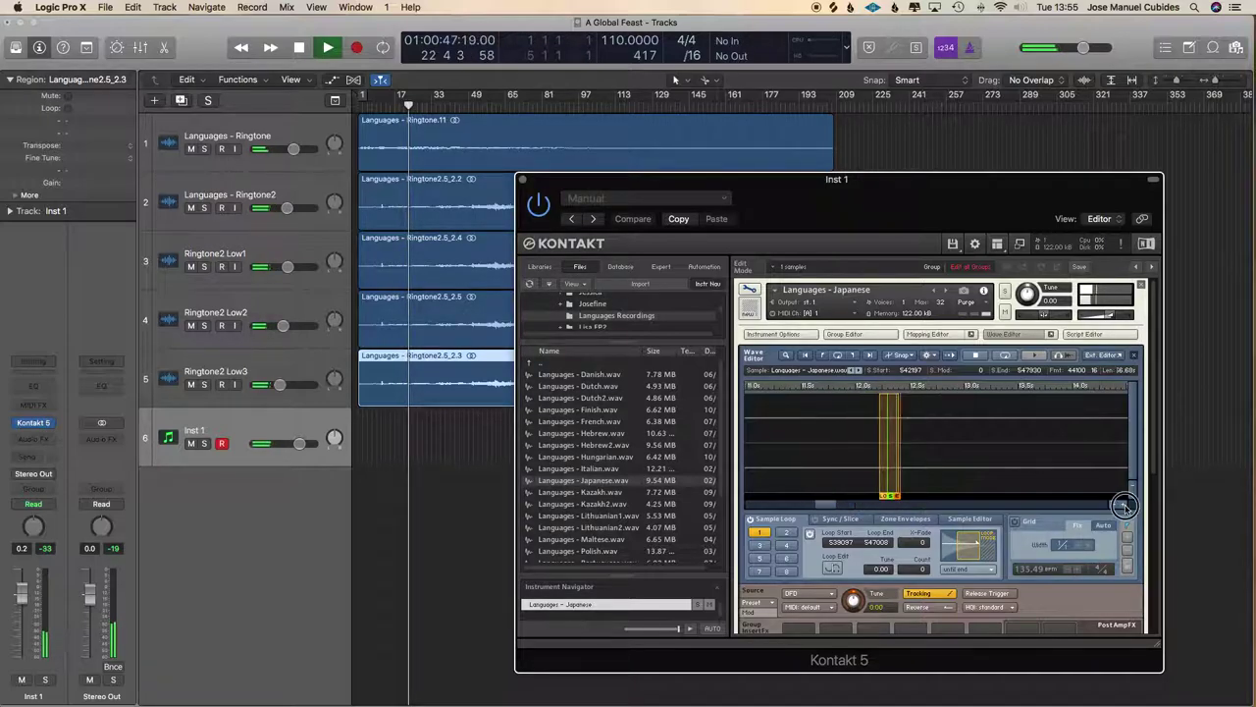
pyautogui.click(1124, 507)
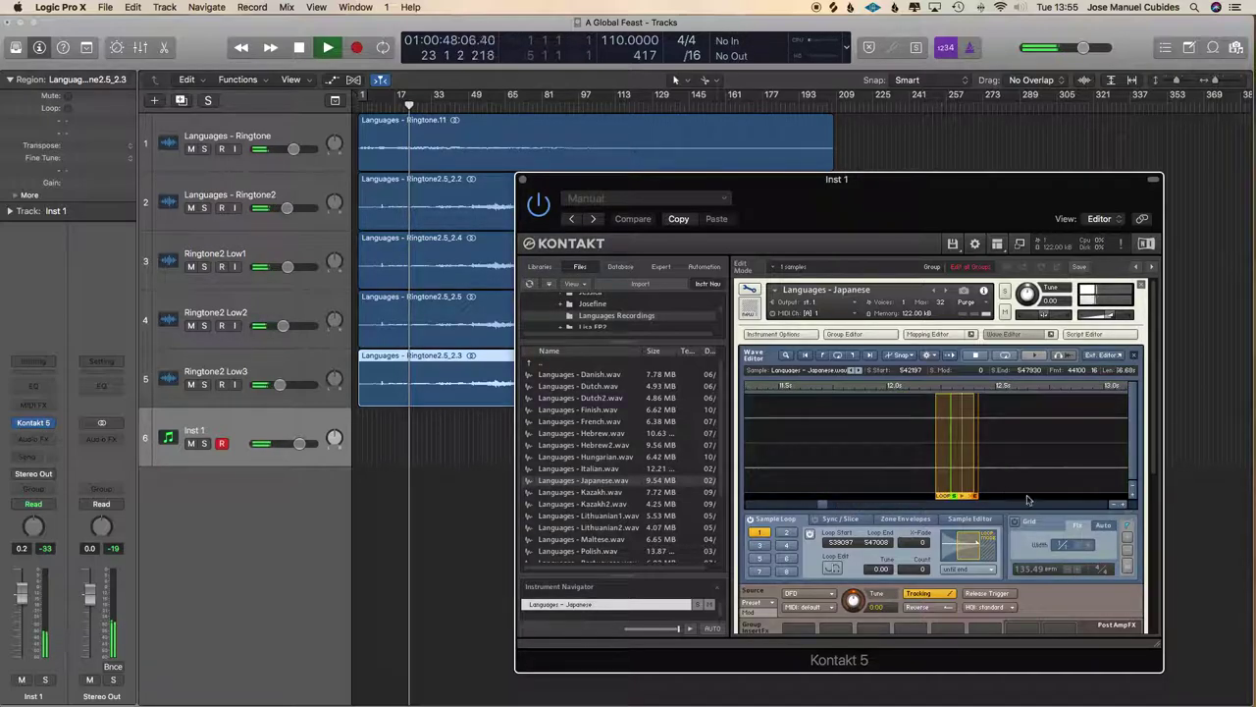
pyautogui.click(950, 493)
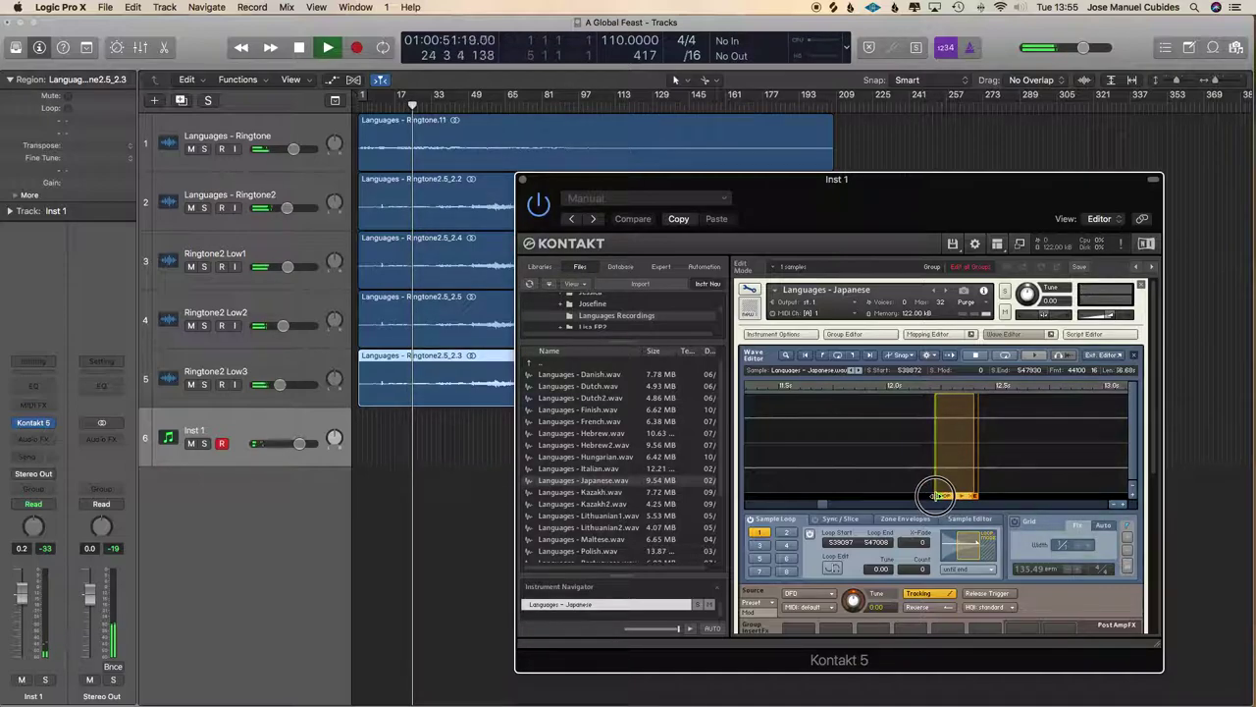
pyautogui.click(1115, 506)
pyautogui.click(1114, 507)
pyautogui.click(1115, 506)
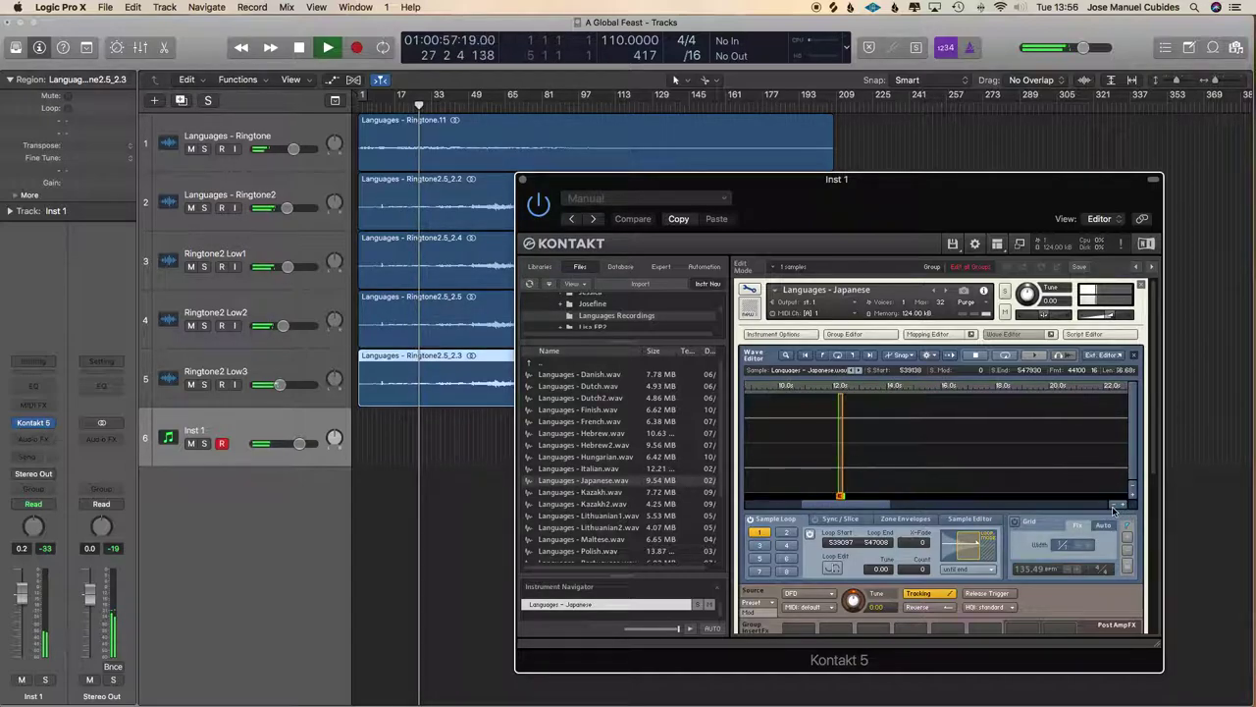
pyautogui.click(523, 181)
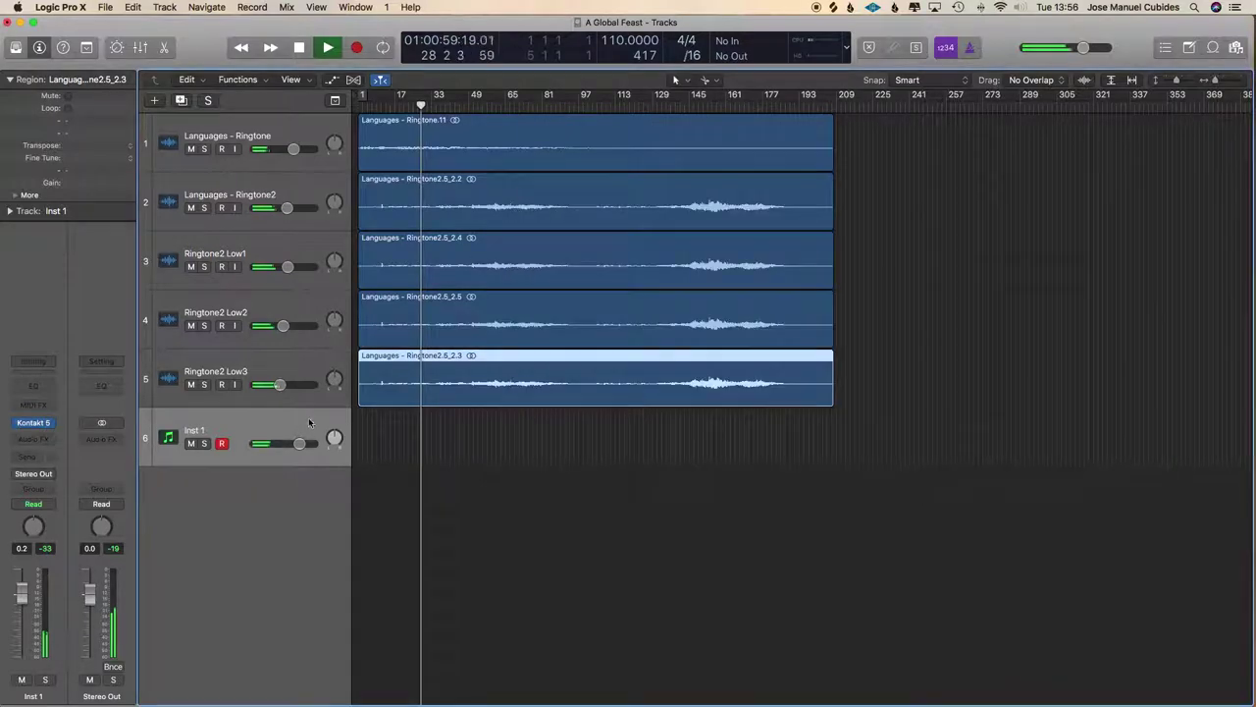
# Record a sustained MIDI note on the Inst 1 track from the project start to about bar 7.
pyautogui.press('space')
pyautogui.press('Return')
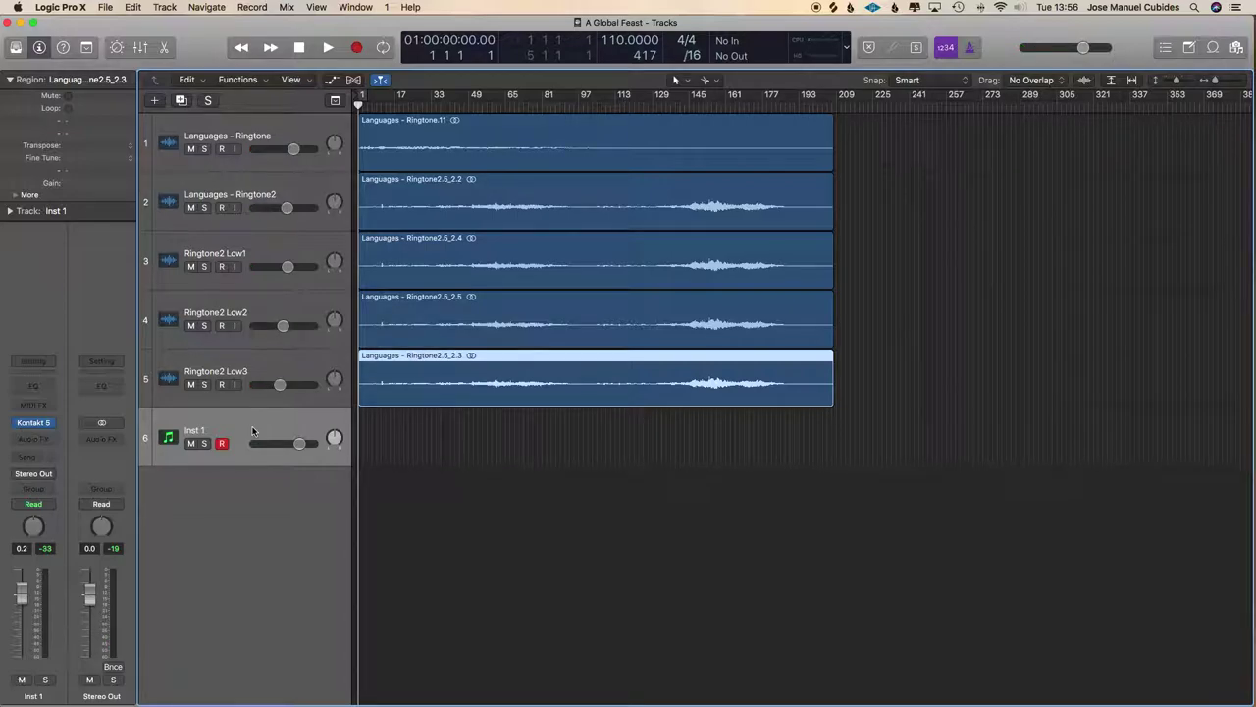
pyautogui.press('r')
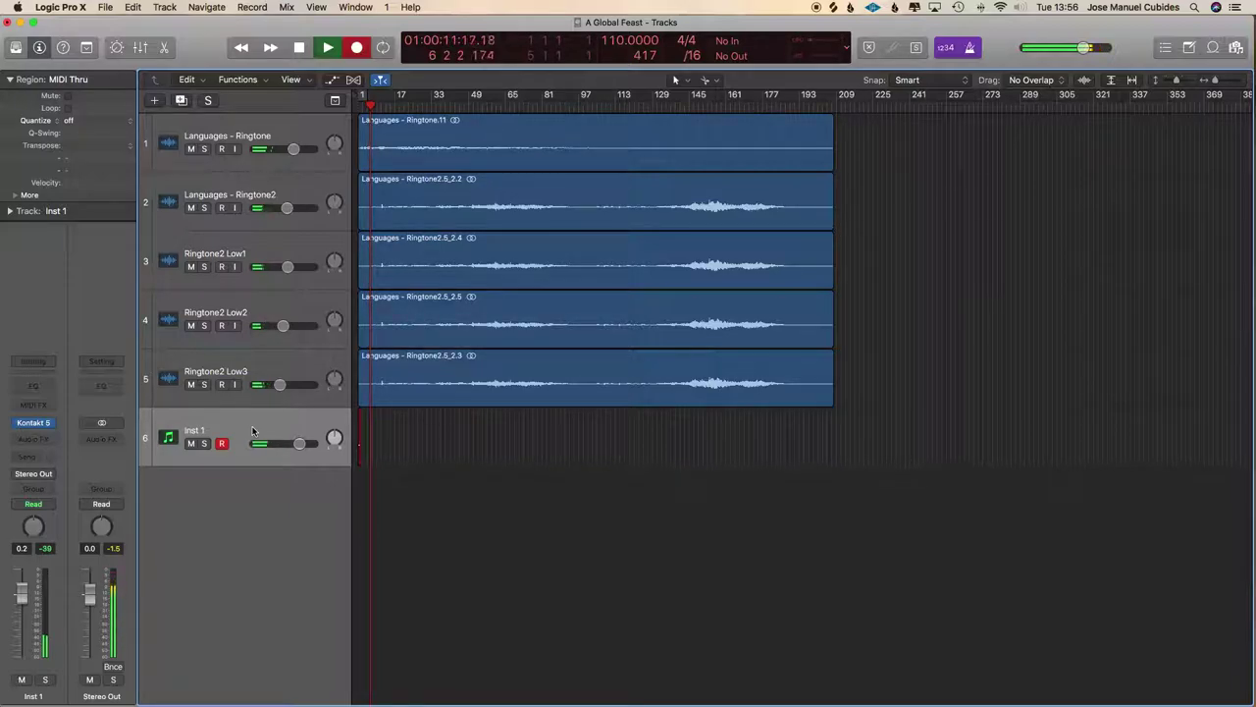
pyautogui.press('space')
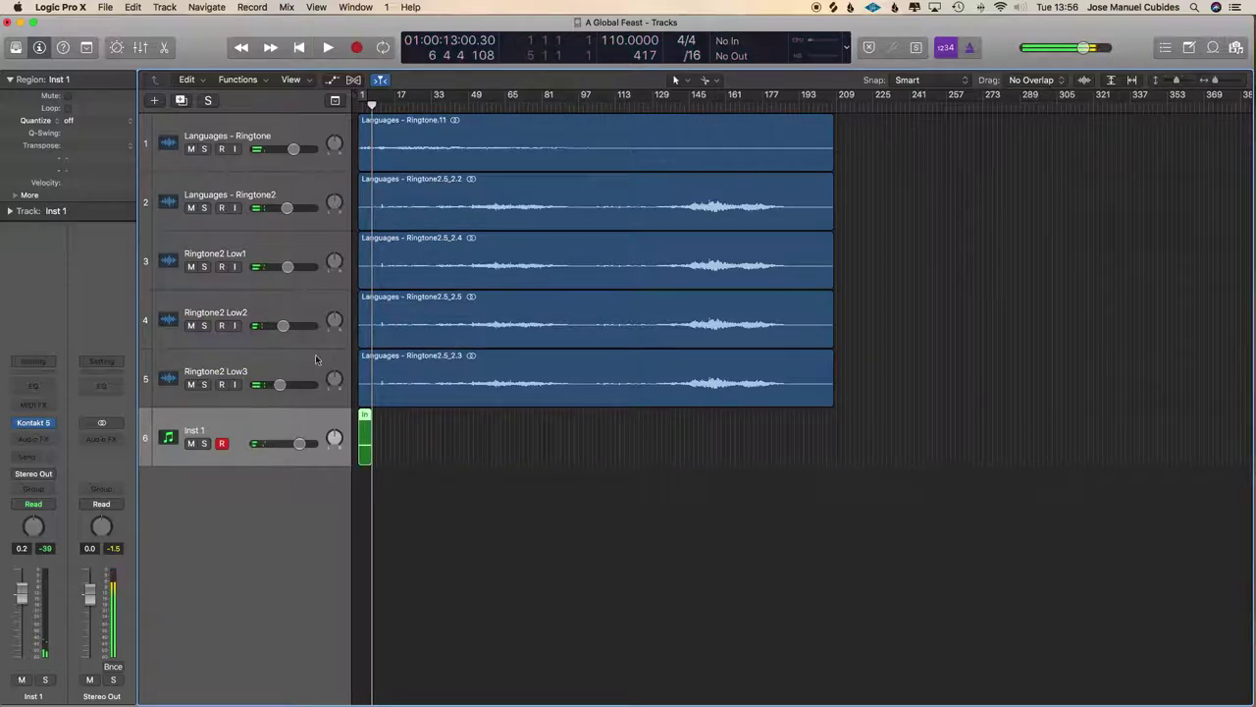
# Shorten the recorded note and its Inst 1 region in the Piano Roll so both end at bar 5, and close the editor.
pyautogui.press('p')
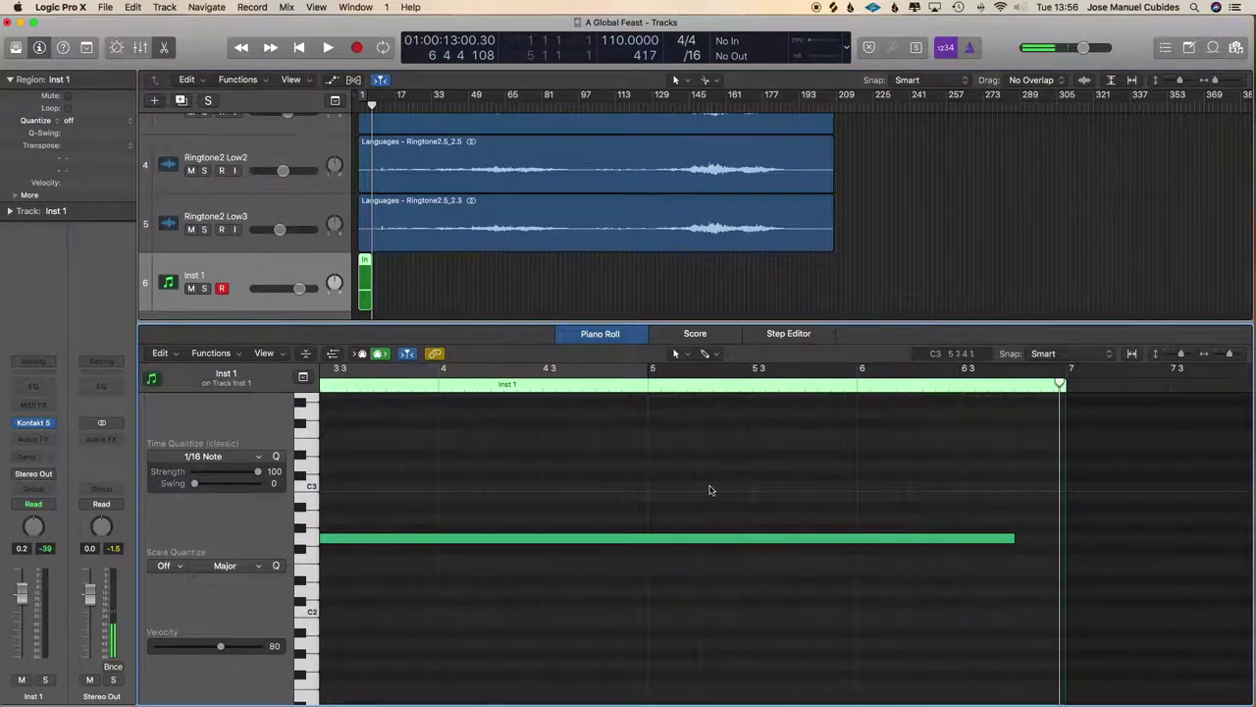
pyautogui.press('super+a')
pyautogui.hscroll(-10, 656, 494)
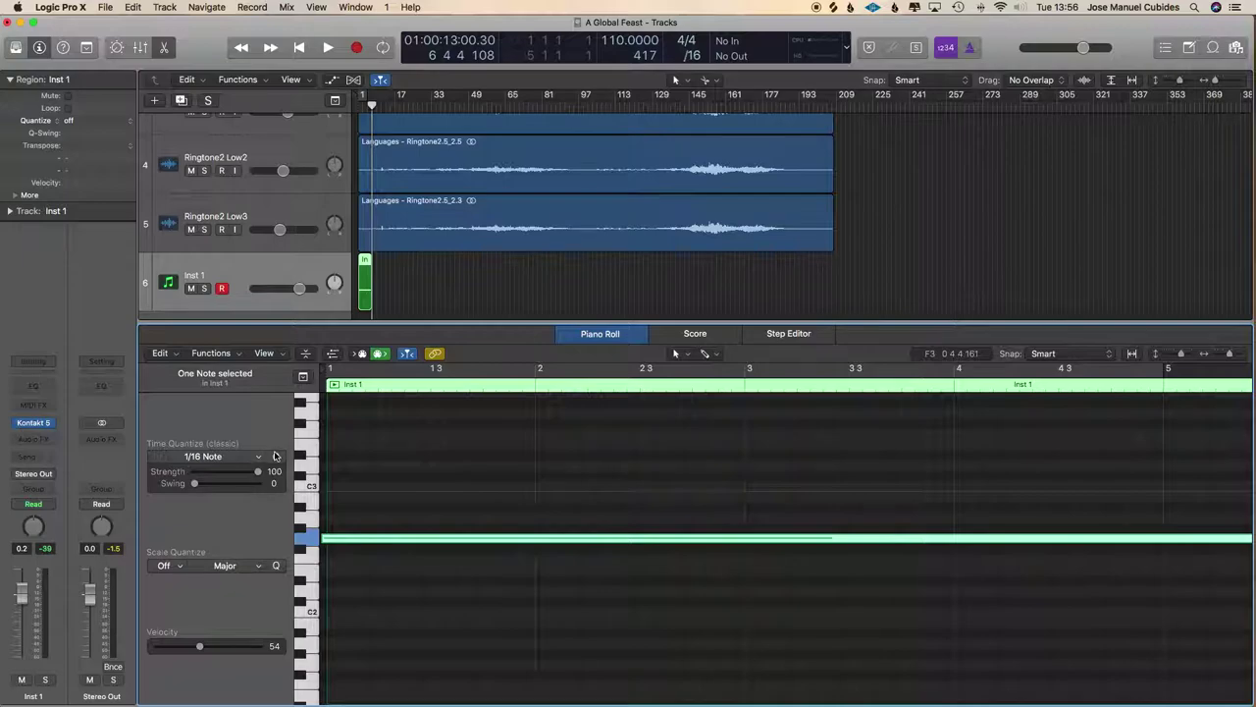
pyautogui.keyDown('ctrl'); pyautogui.keyDown('alt'); pyautogui.click(785, 587); pyautogui.keyUp('alt'); pyautogui.keyUp('ctrl')
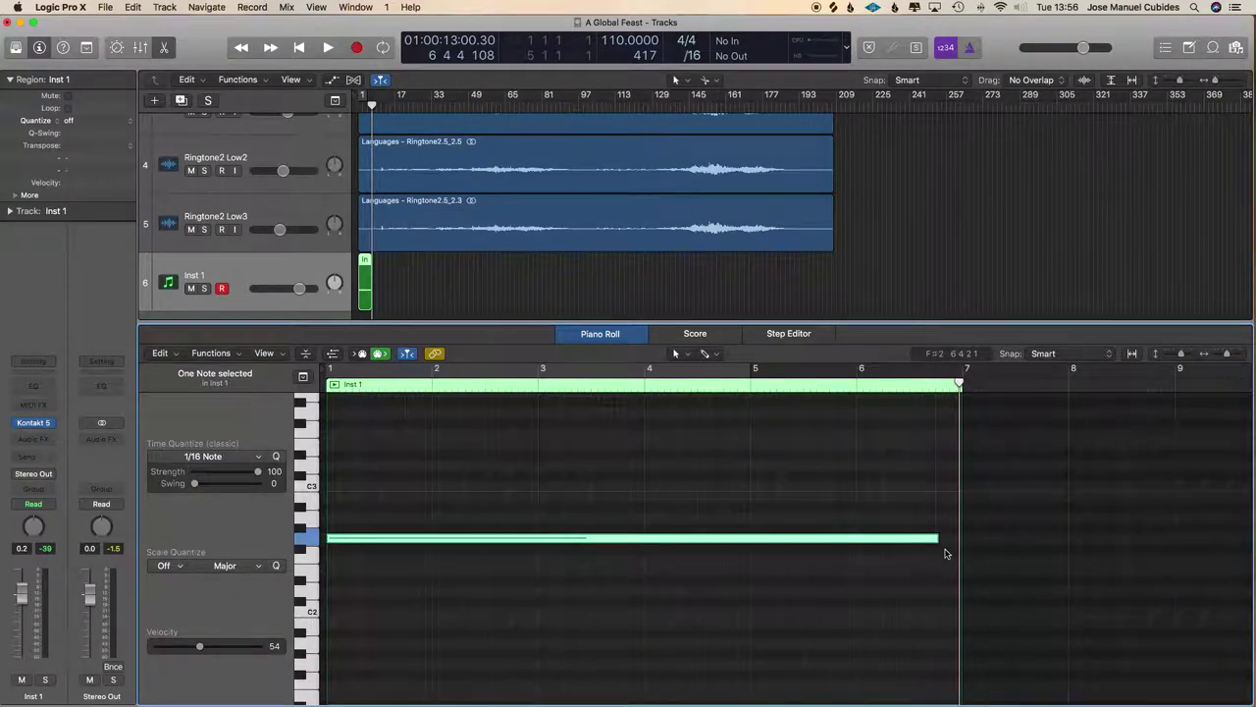
pyautogui.moveTo(936, 537); pyautogui.dragTo(752, 544)
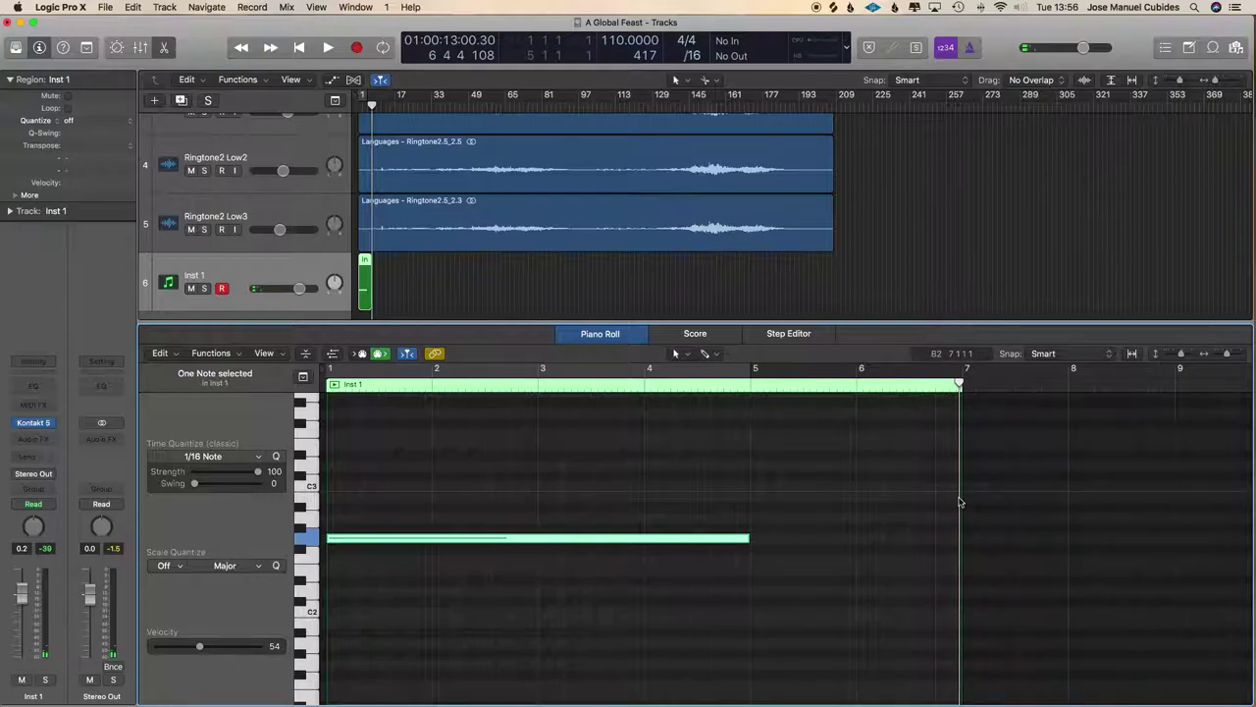
pyautogui.moveTo(958, 407); pyautogui.dragTo(750, 417)
pyautogui.click(163, 47)
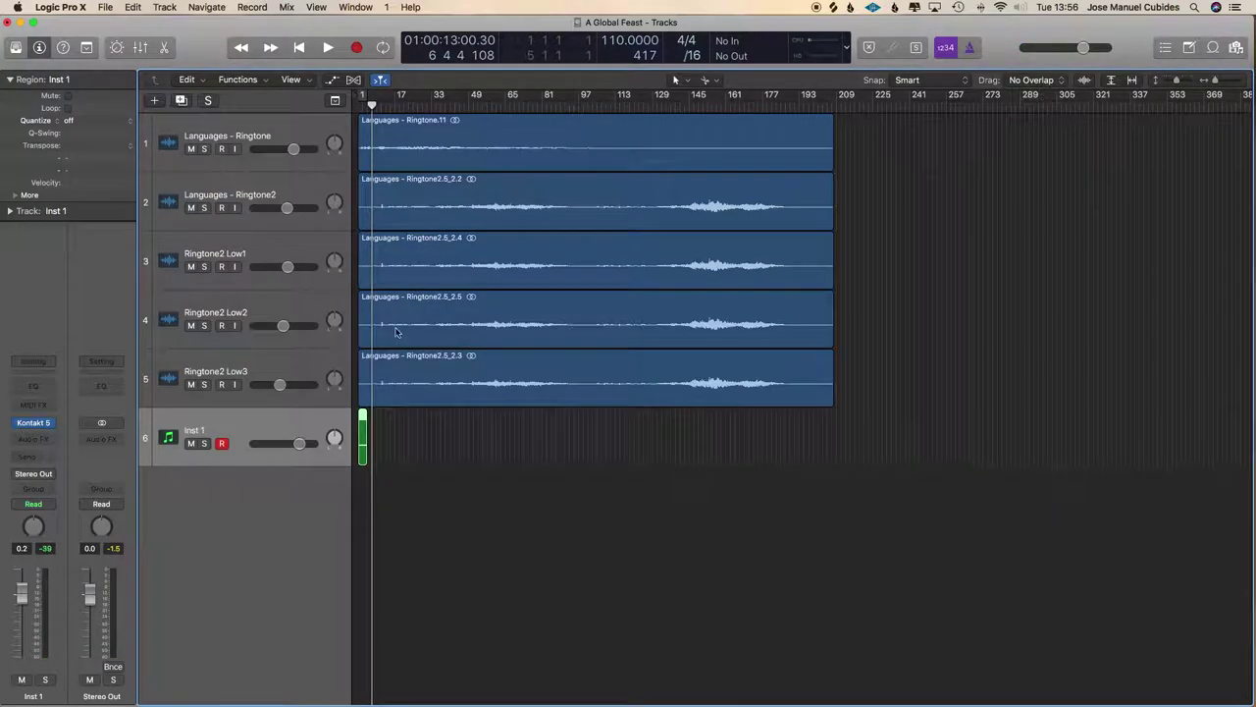
# Copy the four-bar region repeatedly along the Inst 1 track until the copies reach about bar 193.
pyautogui.moveTo(361, 436); pyautogui.dragTo(456, 439)
pyautogui.press('super+Right')
pyautogui.press('super+Right')
pyautogui.press('super+Right')
pyautogui.click(421, 440)
pyautogui.press('super+Left')
pyautogui.press('super+Left')
pyautogui.press('super+Left')
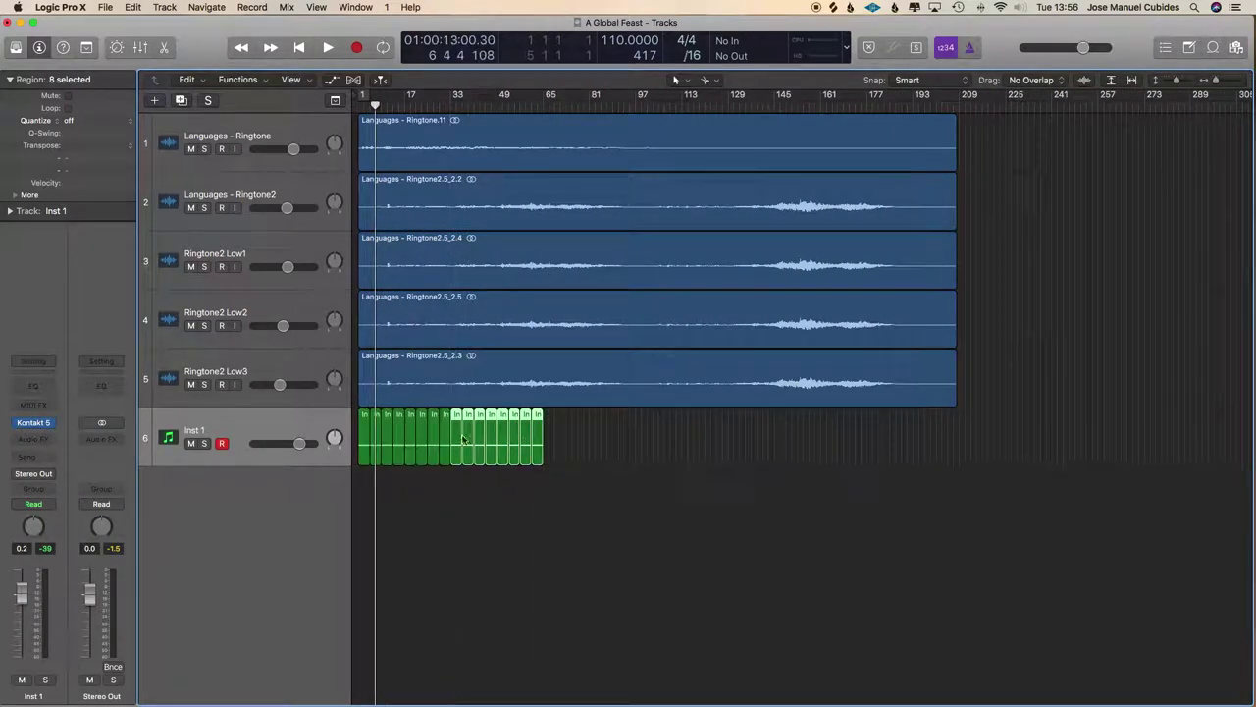
pyautogui.moveTo(639, 450); pyautogui.dragTo(731, 440)
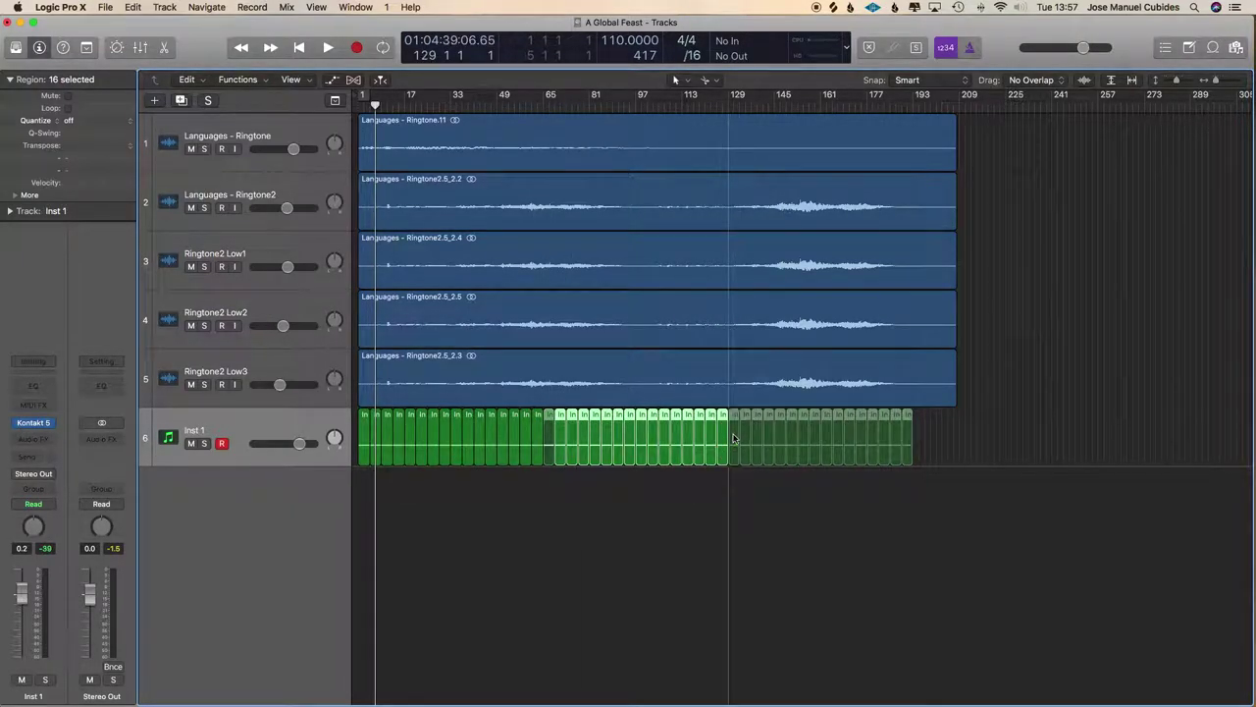
pyautogui.click(944, 438)
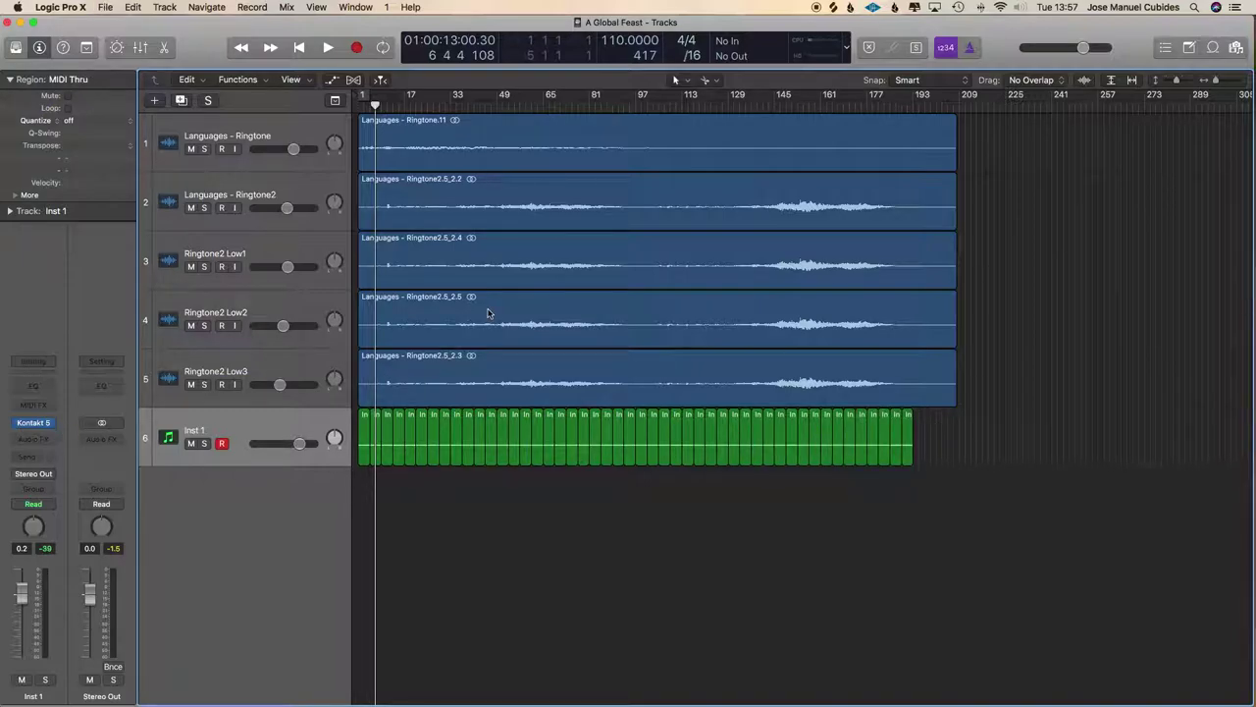
# Play from bar 28, add a Bus 1 send to the Inst 1 track and raise its level to about -1.4 dB.
pyautogui.press('Return')
pyautogui.click(436, 98)
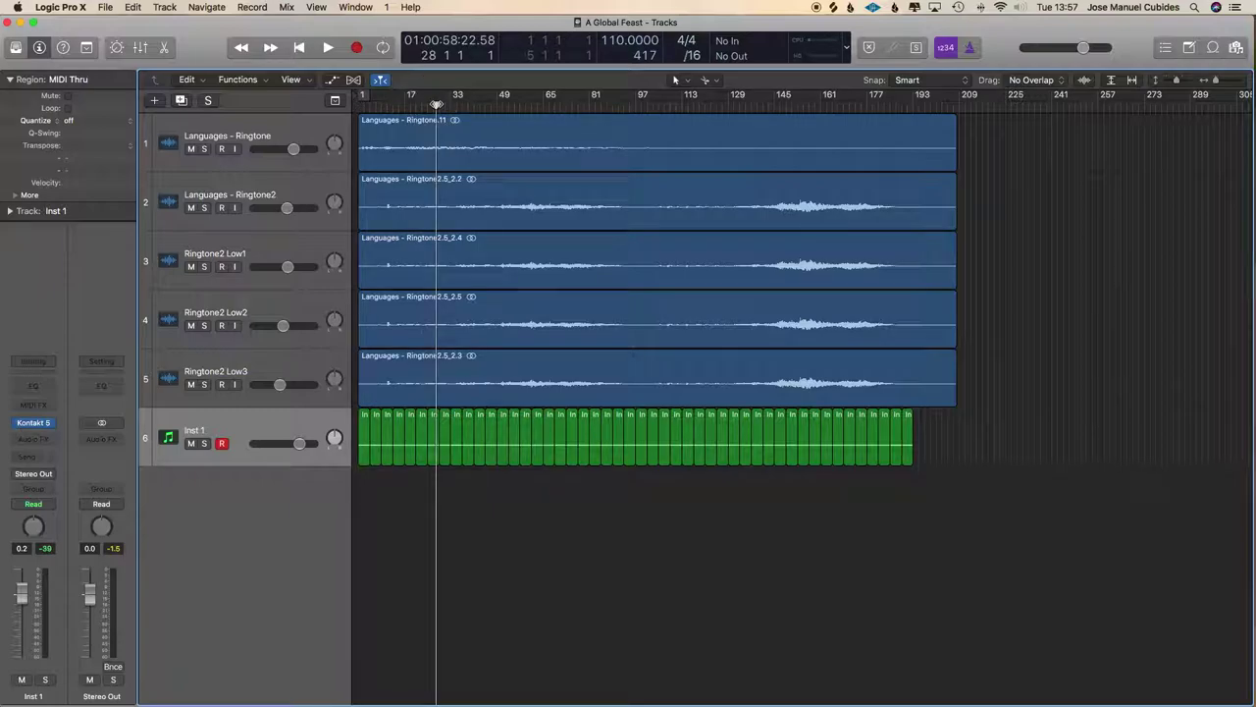
pyautogui.press('space')
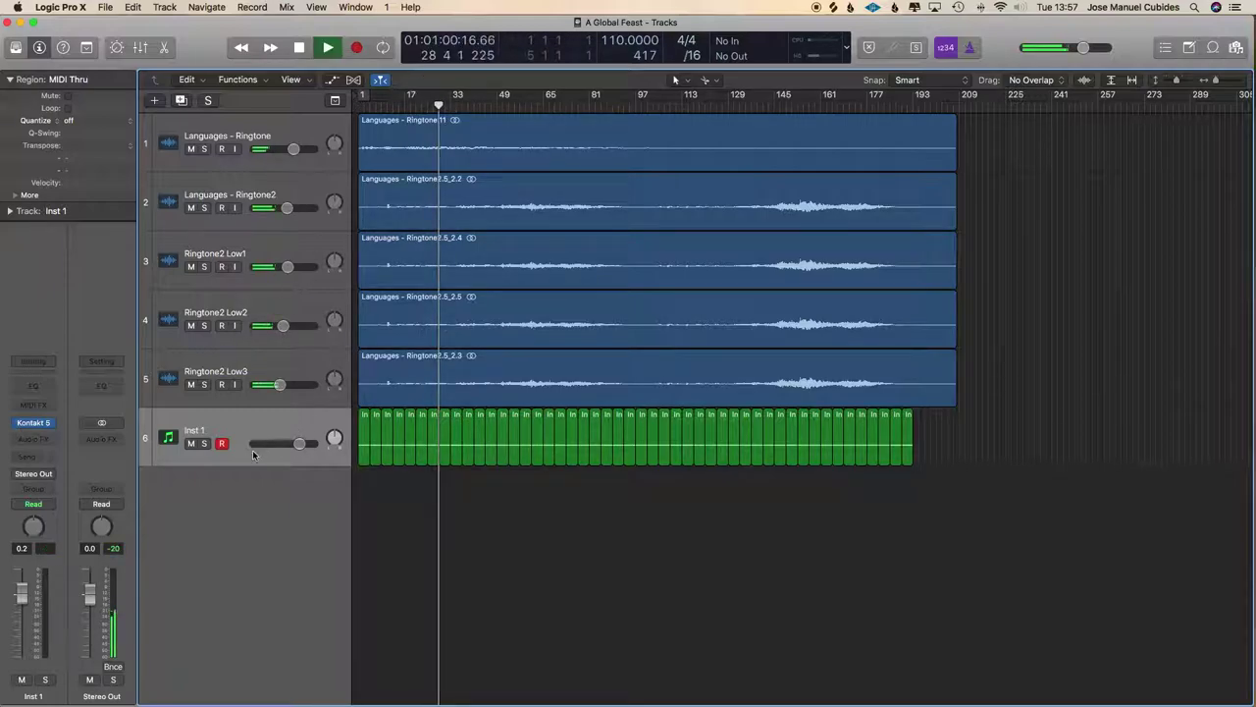
pyautogui.click(33, 458)
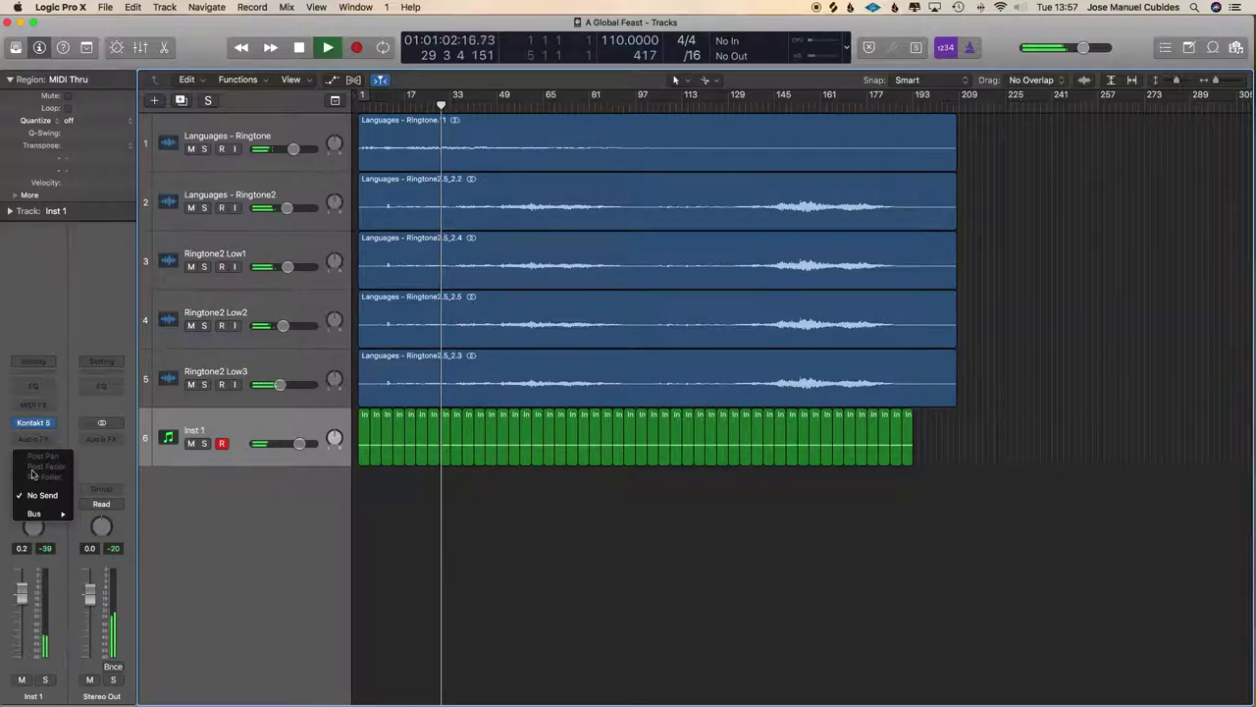
pyautogui.moveTo(35, 514)
pyautogui.click(130, 286)
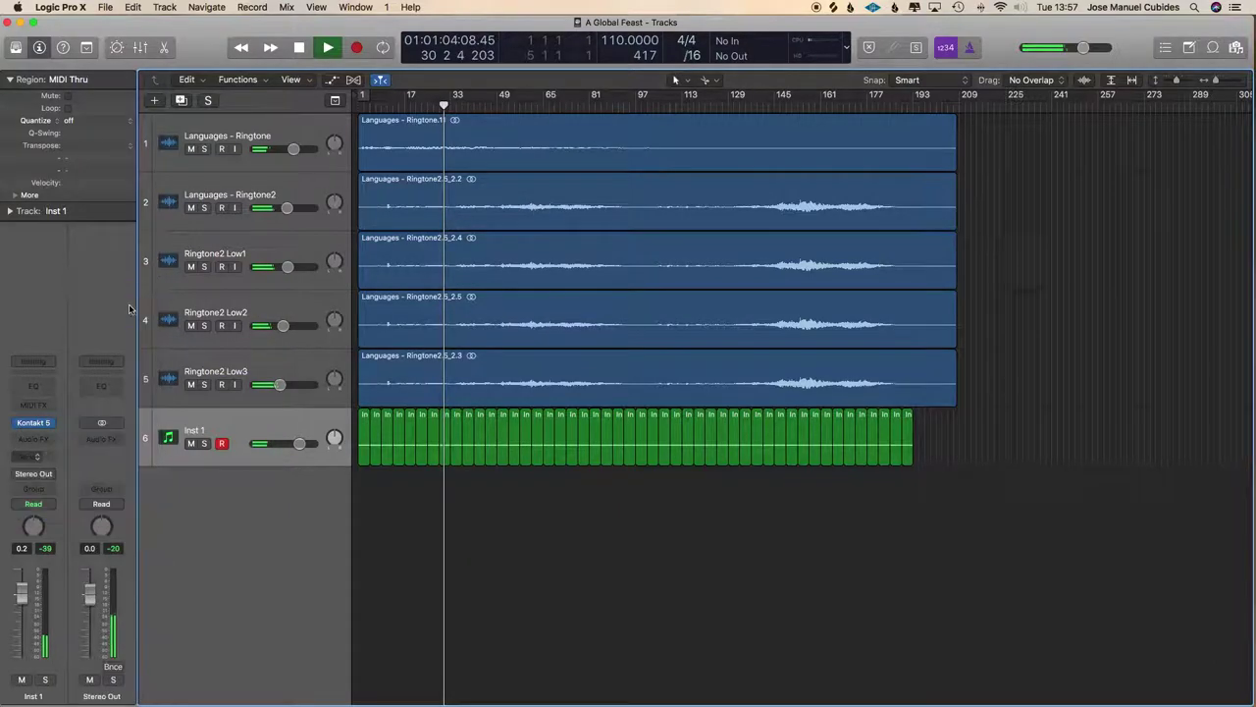
pyautogui.moveTo(46, 436); pyautogui.dragTo(39, 343)
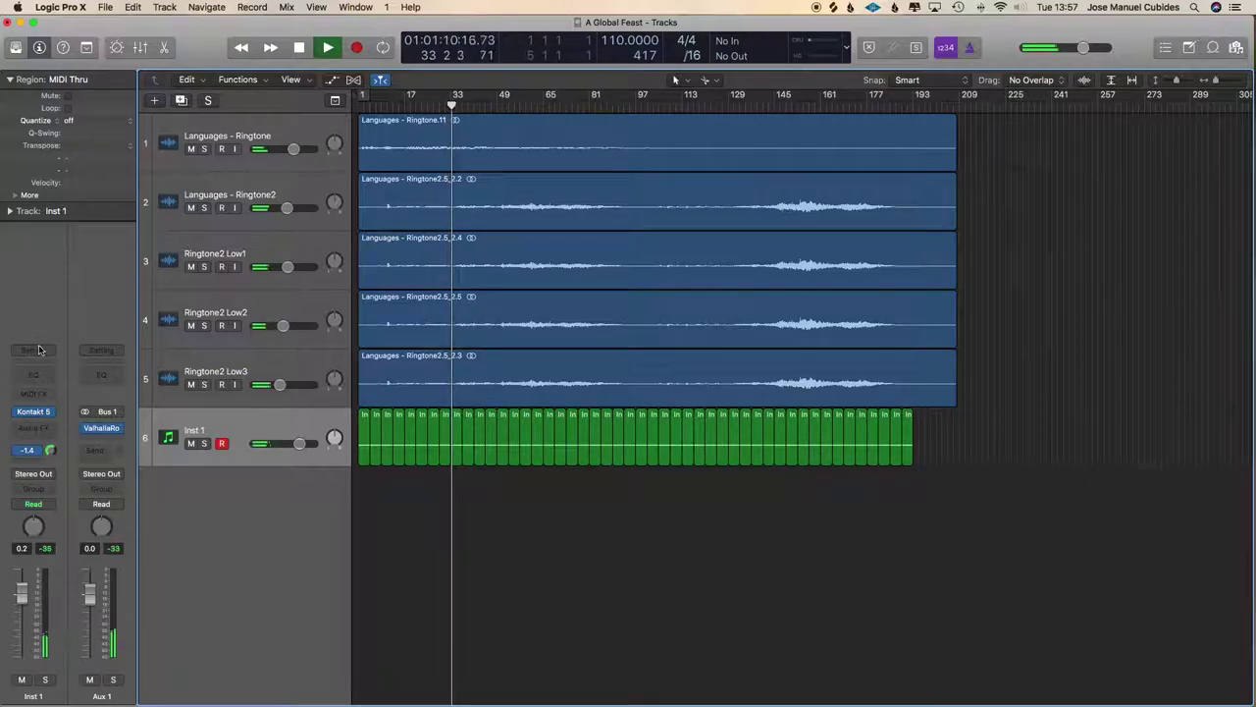
pyautogui.moveTo(52, 452)
pyautogui.mouseDown()
pyautogui.moveTo(51, 435)
pyautogui.moveTo(51, 451)
pyautogui.mouseUp()
# Insert iZotope Nectar 3 in stereo on the Inst 1 track and remove its Compressor 1 and EQ 1 modules.
pyautogui.click(29, 428)
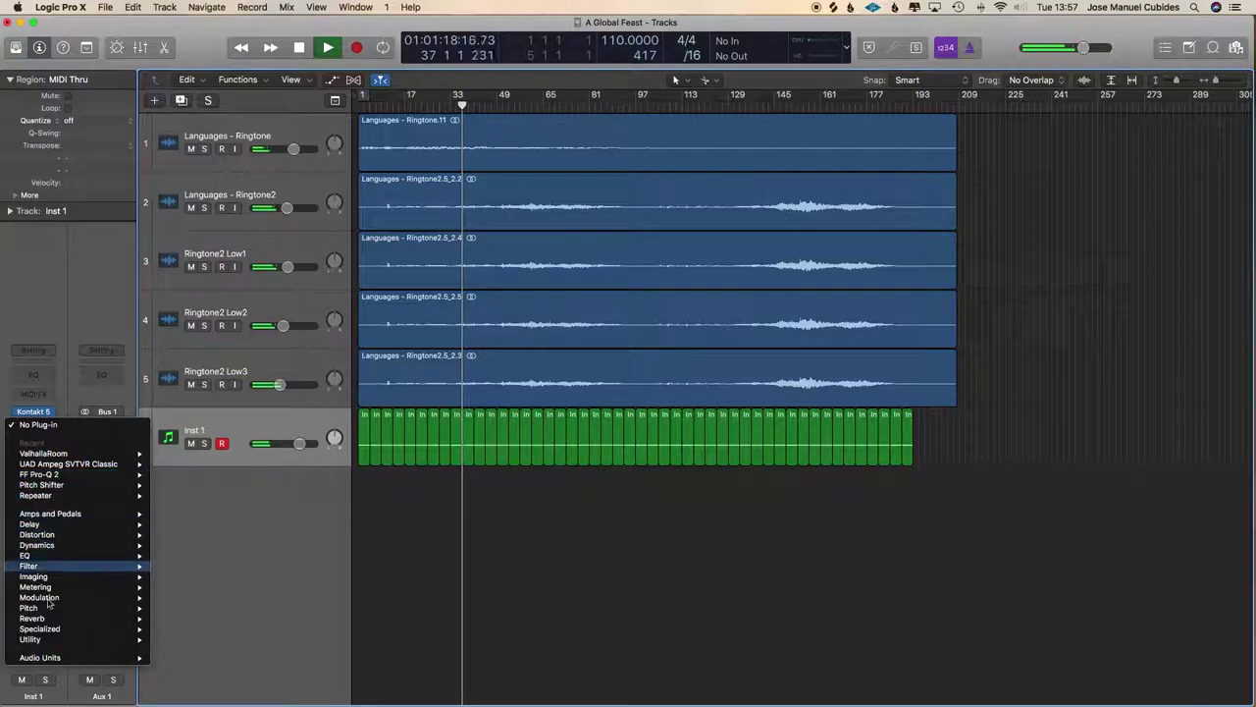
pyautogui.moveTo(123, 658)
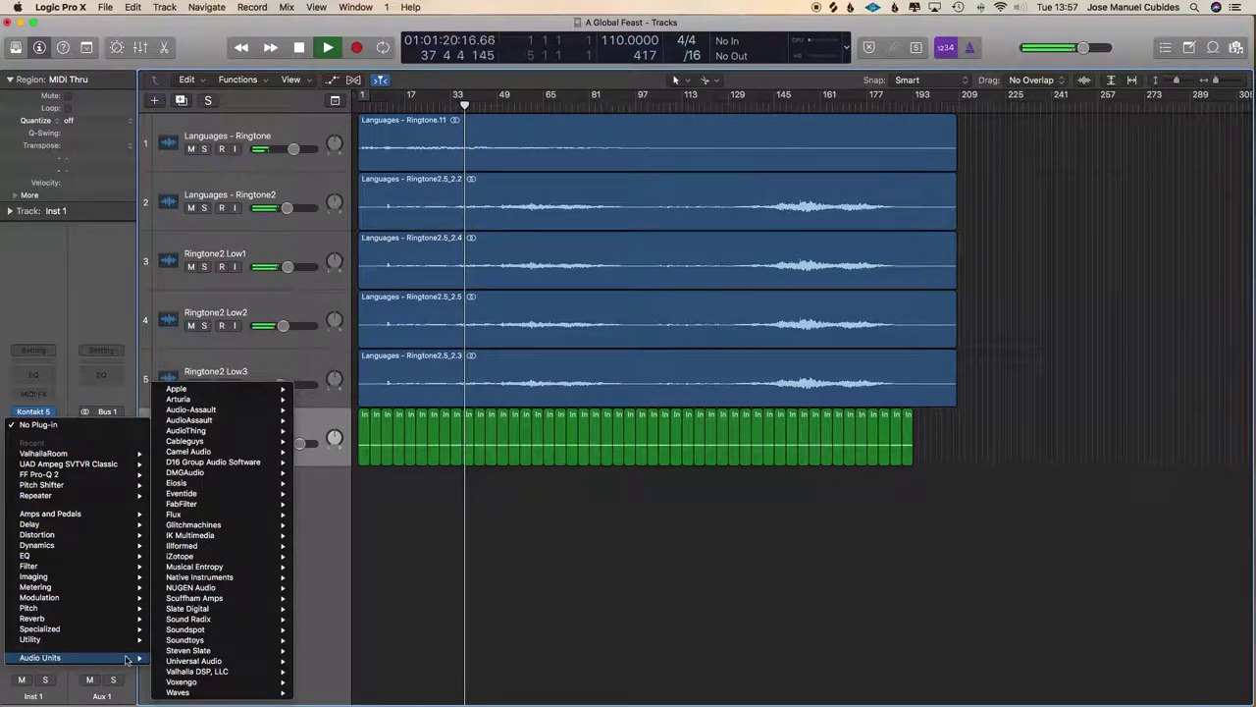
pyautogui.moveTo(220, 613)
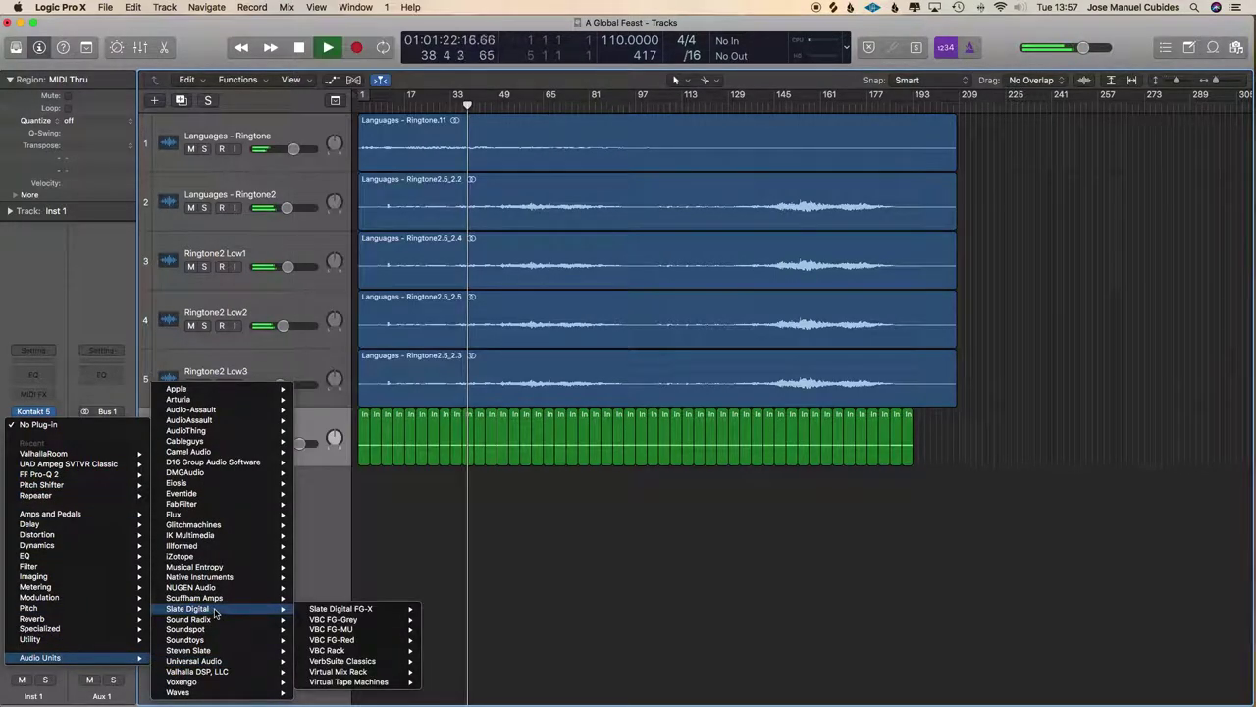
pyautogui.moveTo(211, 558)
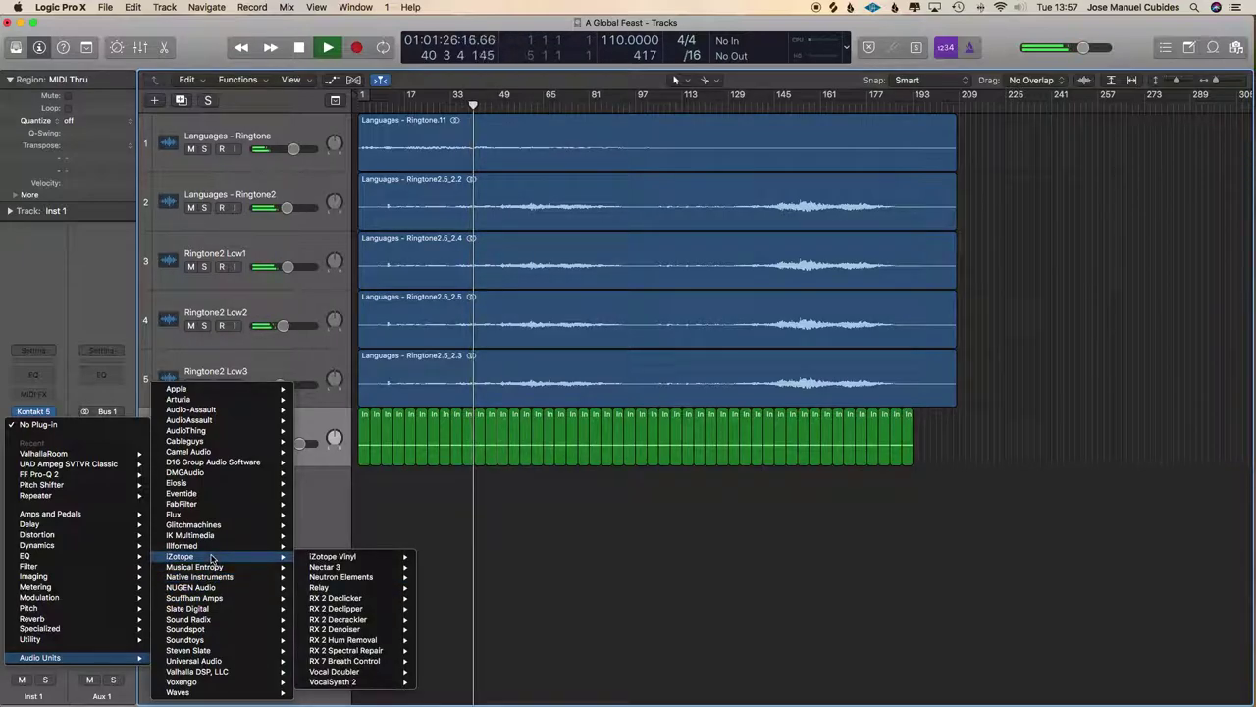
pyautogui.moveTo(342, 567)
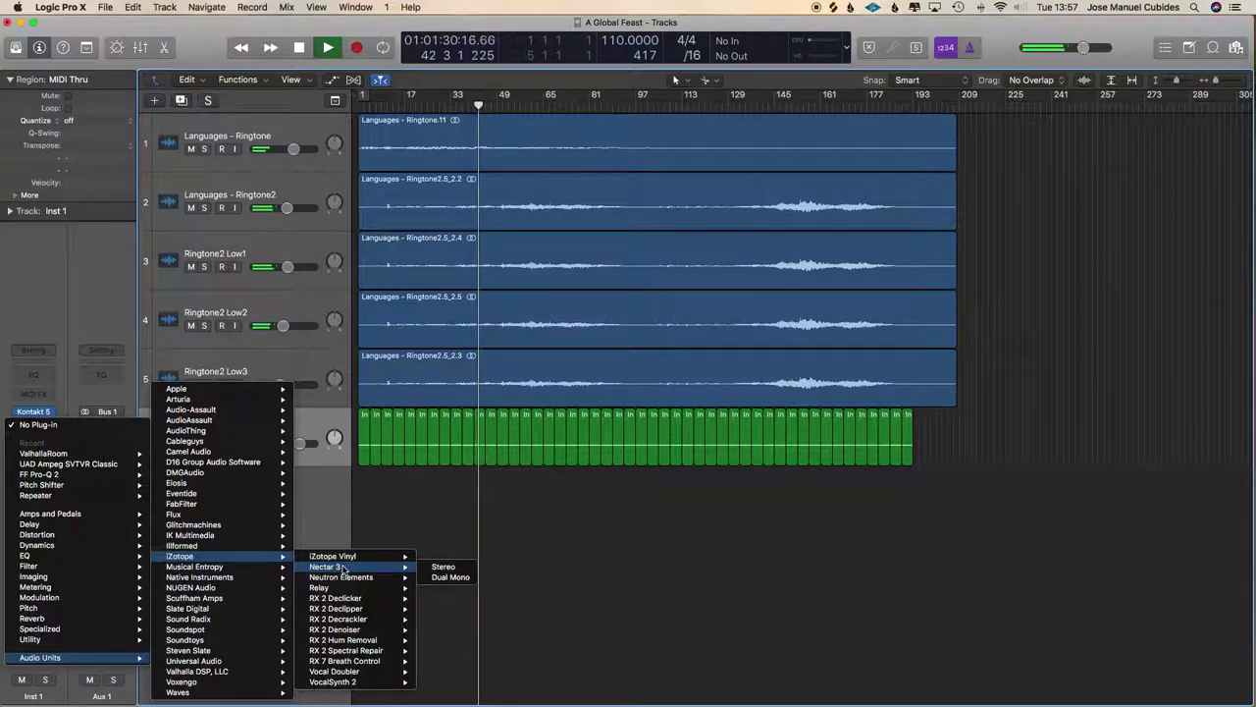
pyautogui.click(441, 567)
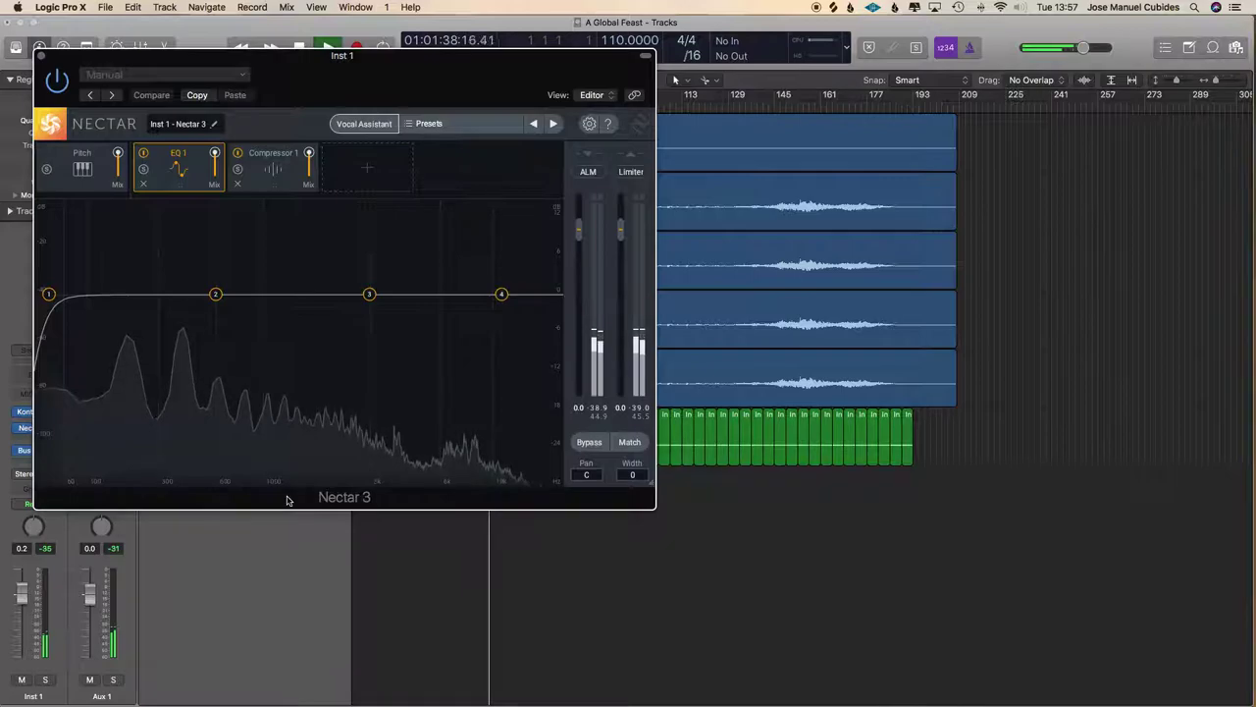
pyautogui.click(236, 185)
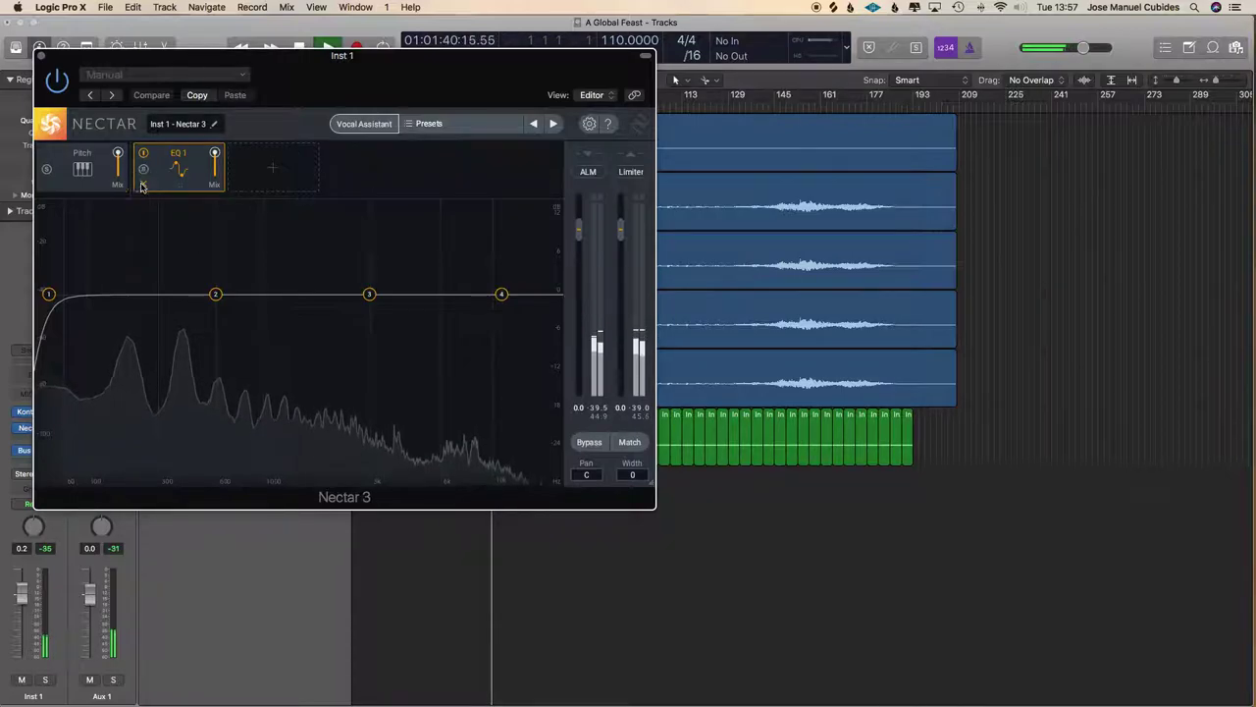
pyautogui.click(143, 184)
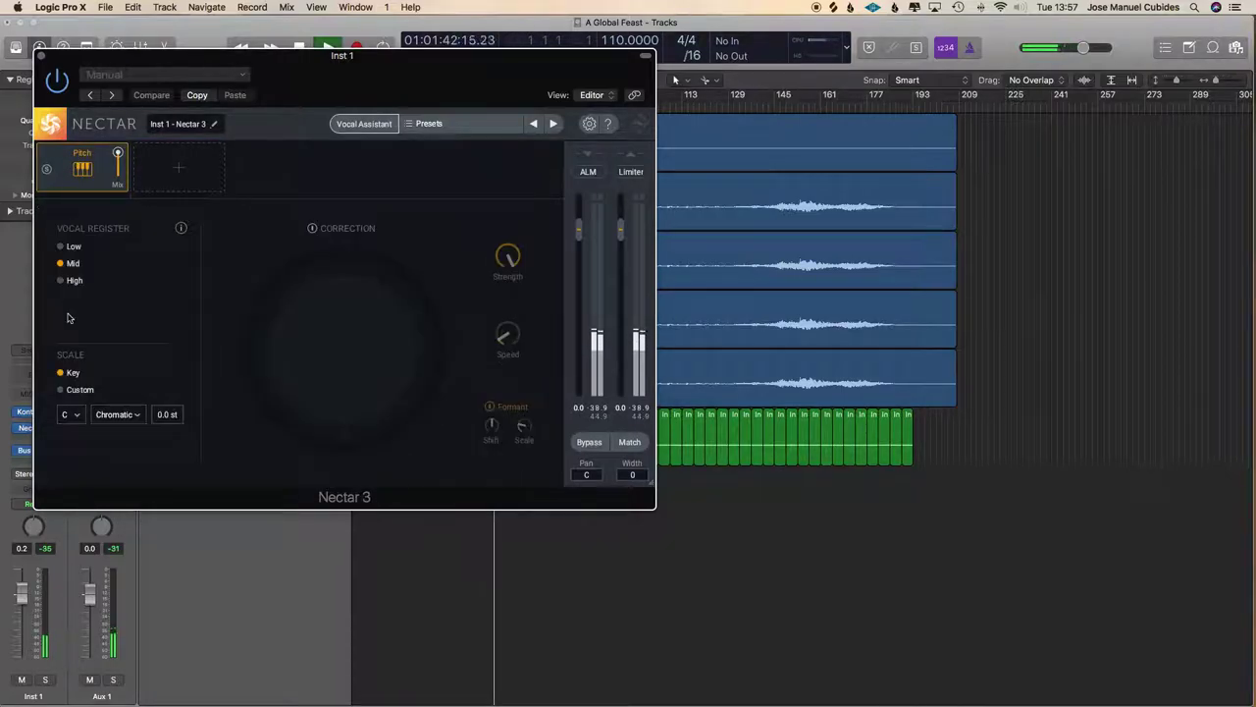
# Enable pitch correction in Nectar 3 and restrict it to a custom scale that contains only the note F.
pyautogui.click(324, 229)
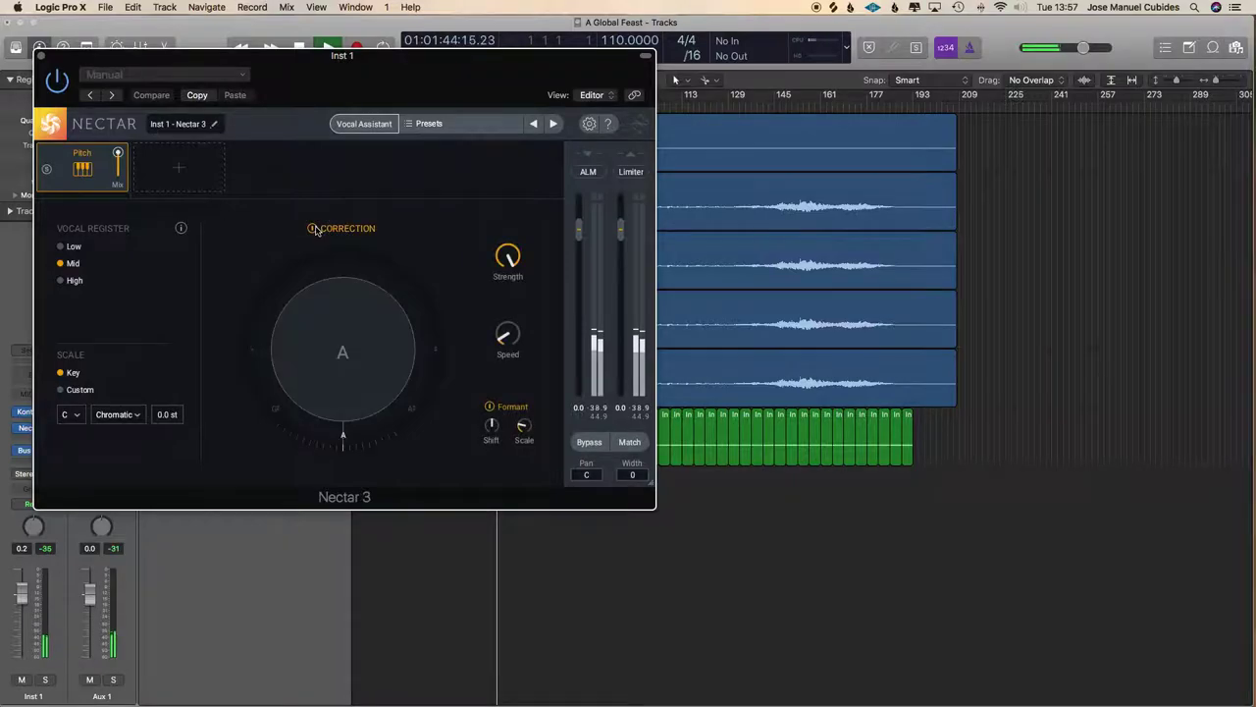
pyautogui.click(79, 388)
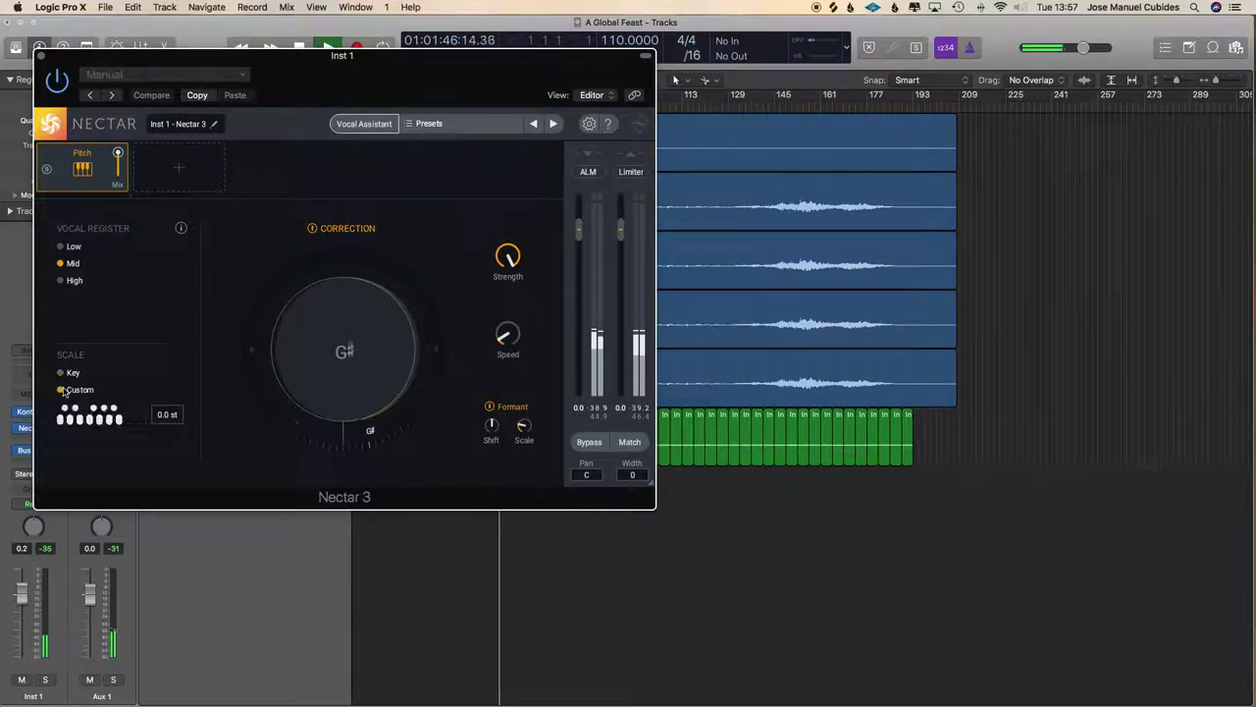
pyautogui.click(70, 420)
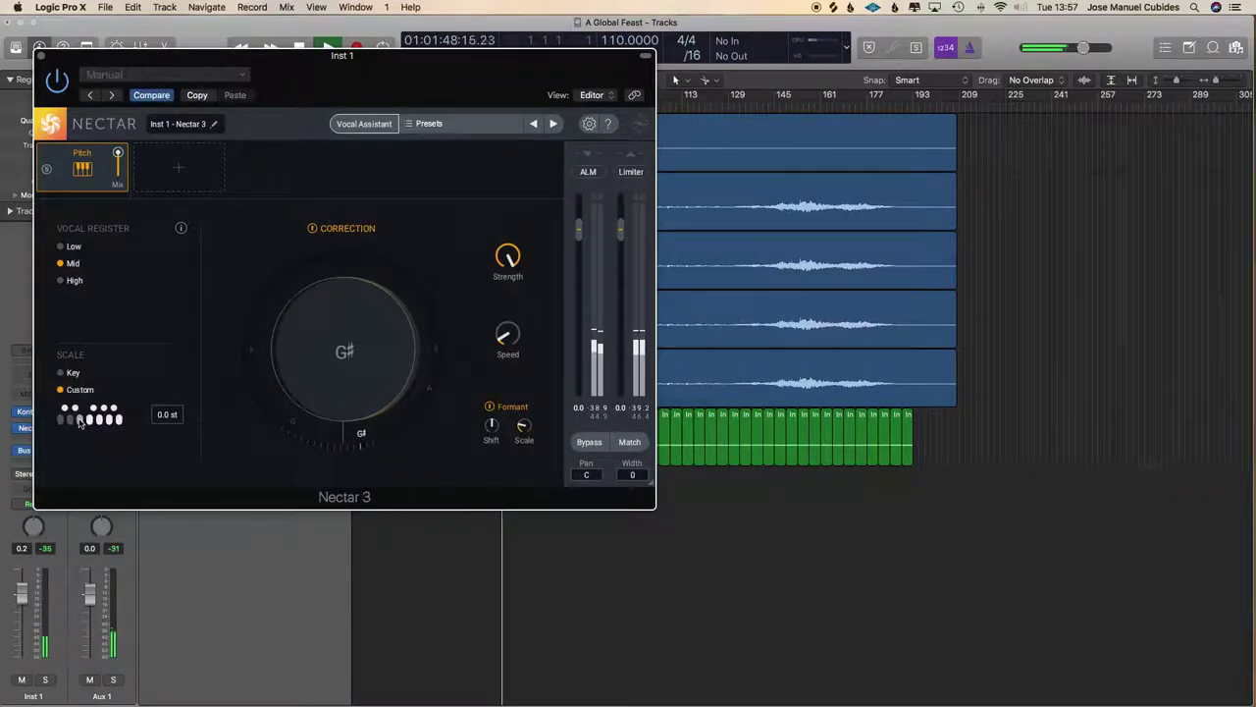
pyautogui.click(74, 411)
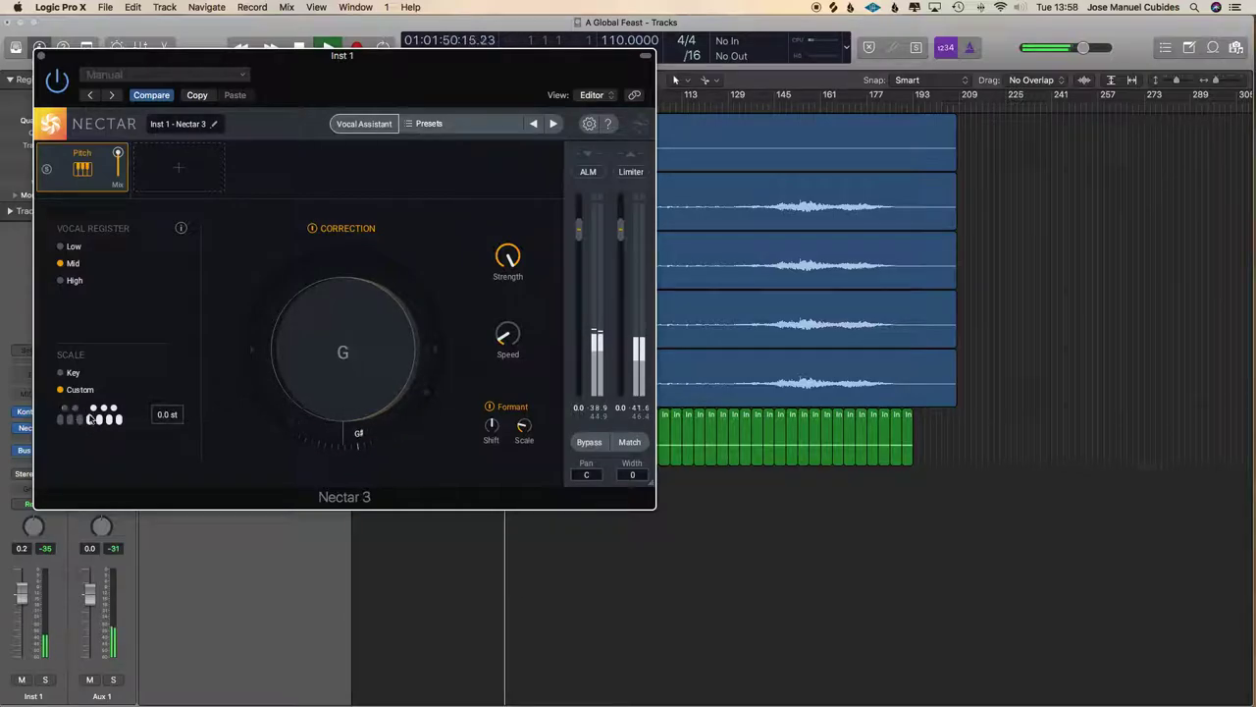
pyautogui.click(95, 409)
pyautogui.click(100, 419)
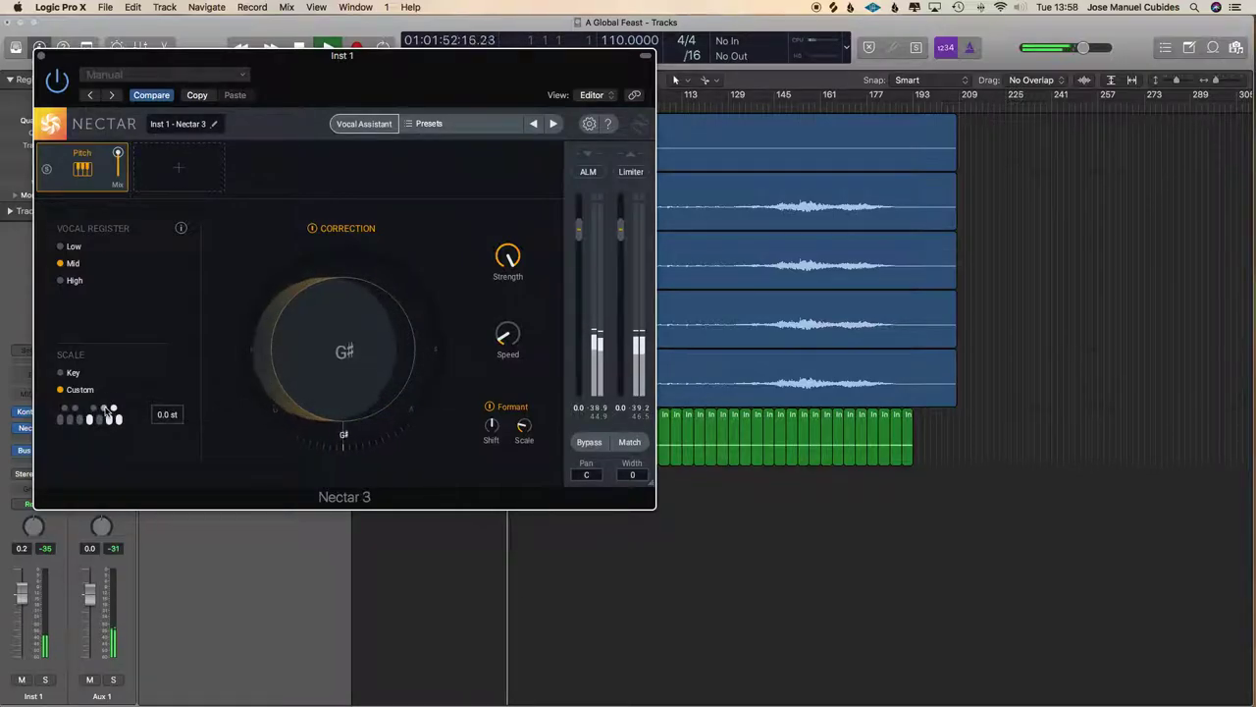
pyautogui.click(104, 409)
pyautogui.click(109, 419)
pyautogui.click(114, 409)
pyautogui.click(118, 419)
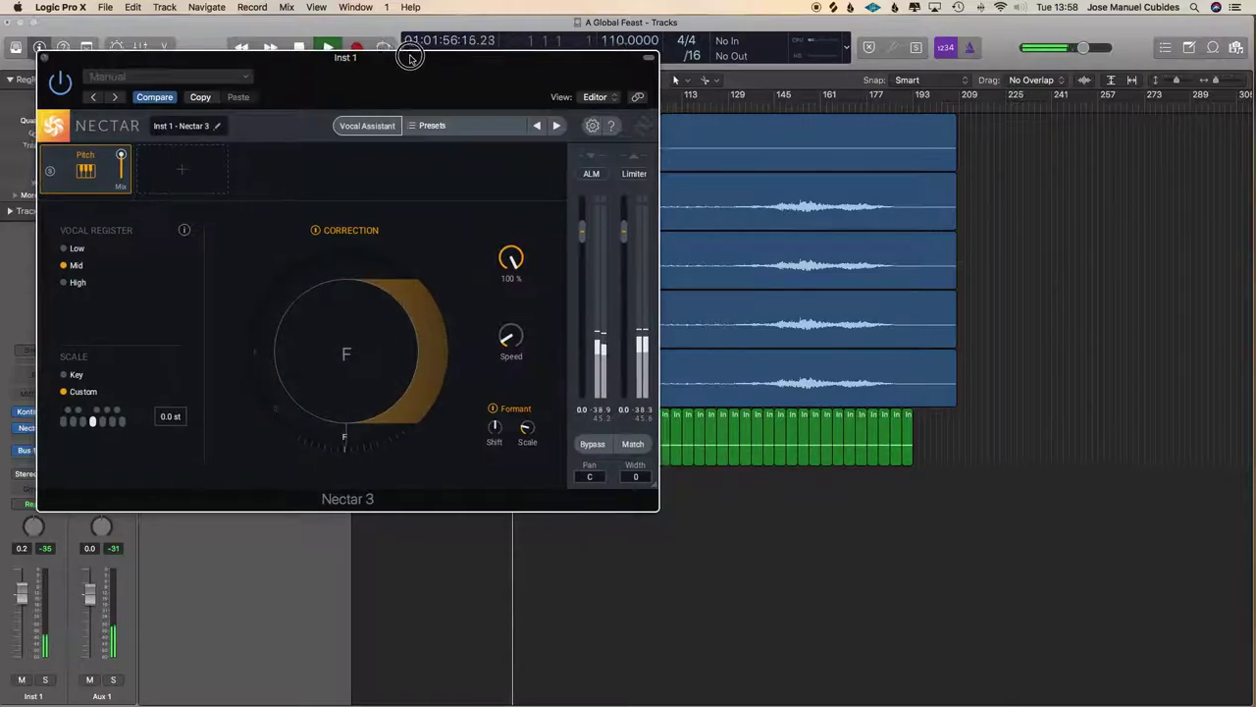
# Solo the Inst 1 track, raise Nectar's formant shift to about 4.42 st along with the formant scale, and close the plug-in.
pyautogui.moveTo(430, 60); pyautogui.dragTo(997, 142)
pyautogui.click(205, 443)
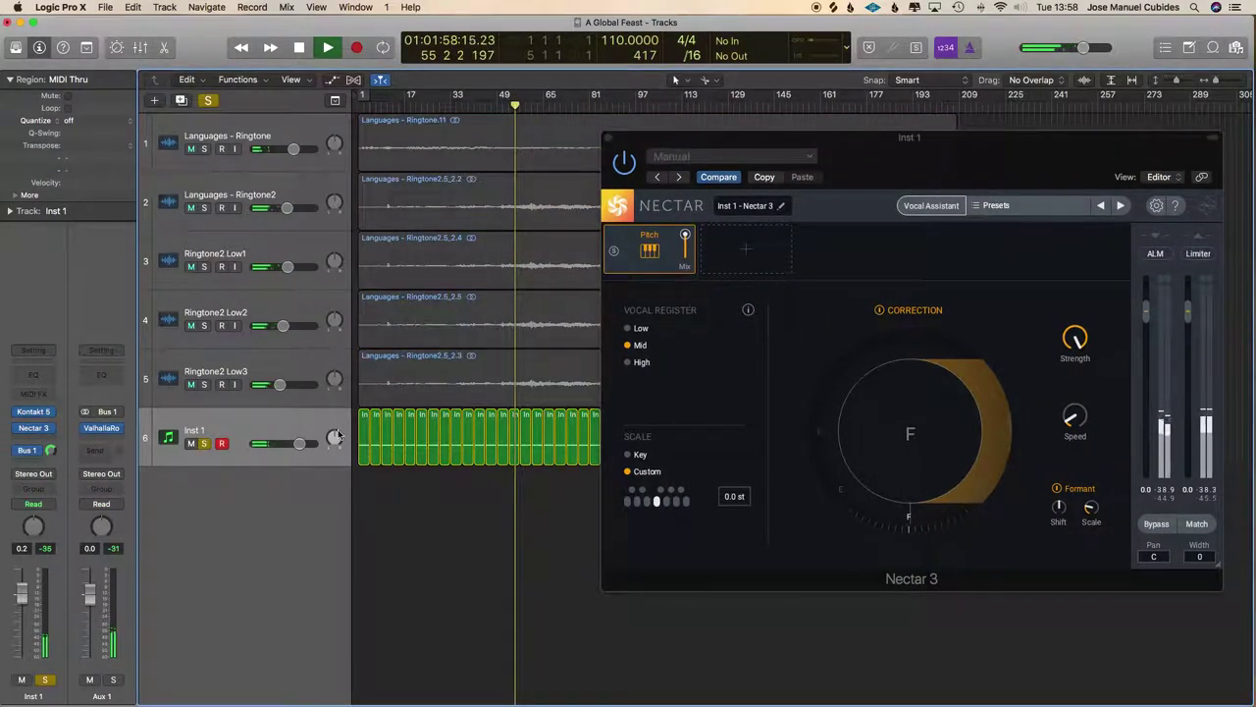
pyautogui.moveTo(907, 141); pyautogui.dragTo(684, 76)
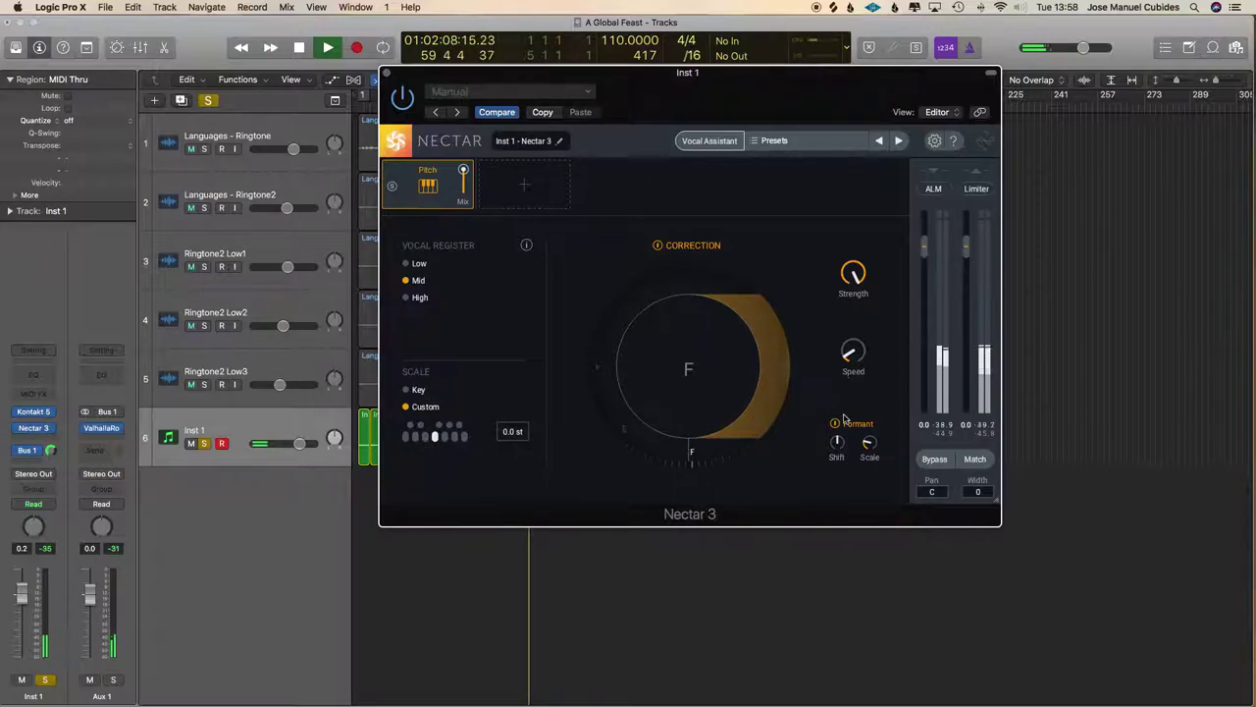
pyautogui.moveTo(869, 447); pyautogui.dragTo(837, 412)
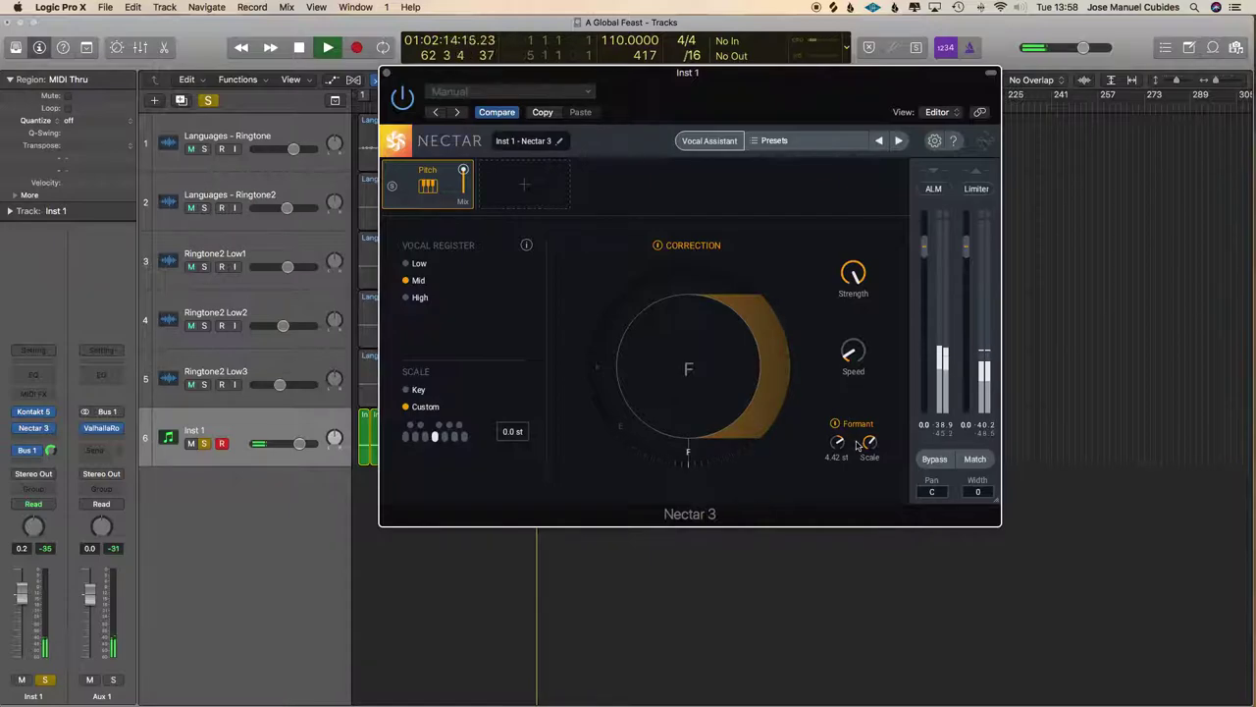
pyautogui.click(386, 74)
# Insert Soundtoys Little AlterBoy in stereo on the Inst 1 track after Nectar 3.
pyautogui.click(26, 451)
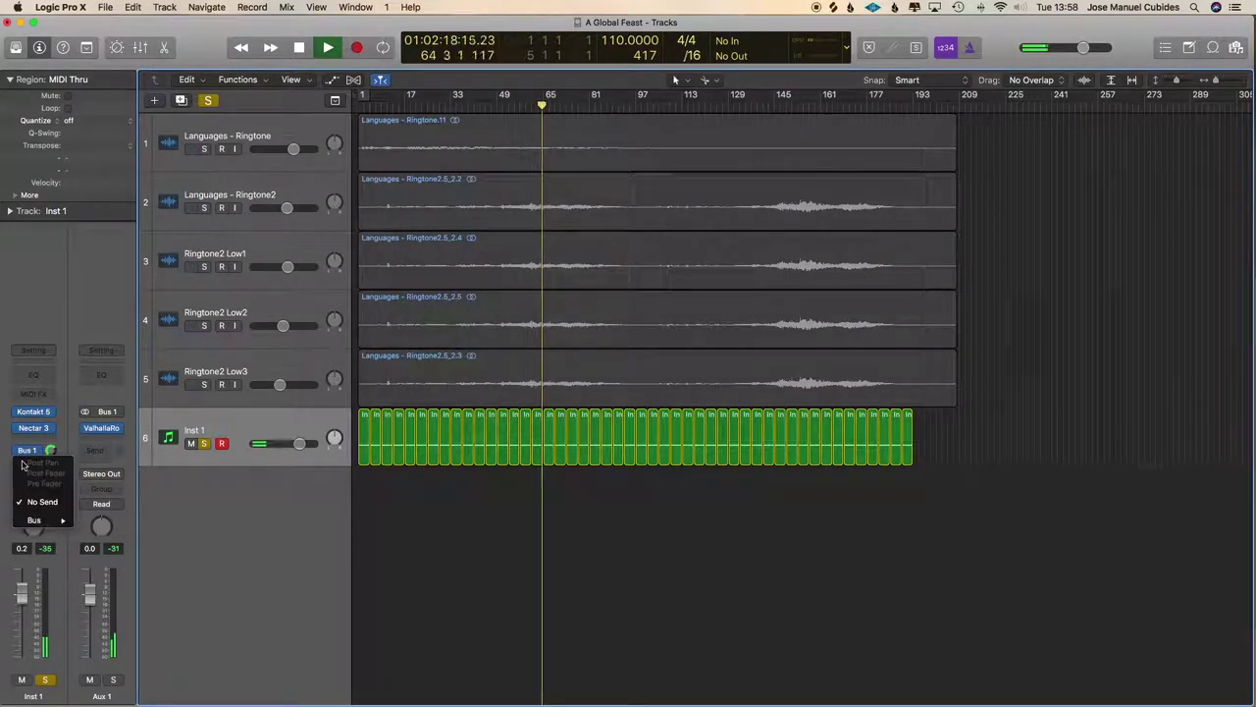
pyautogui.click(27, 464)
pyautogui.click(28, 439)
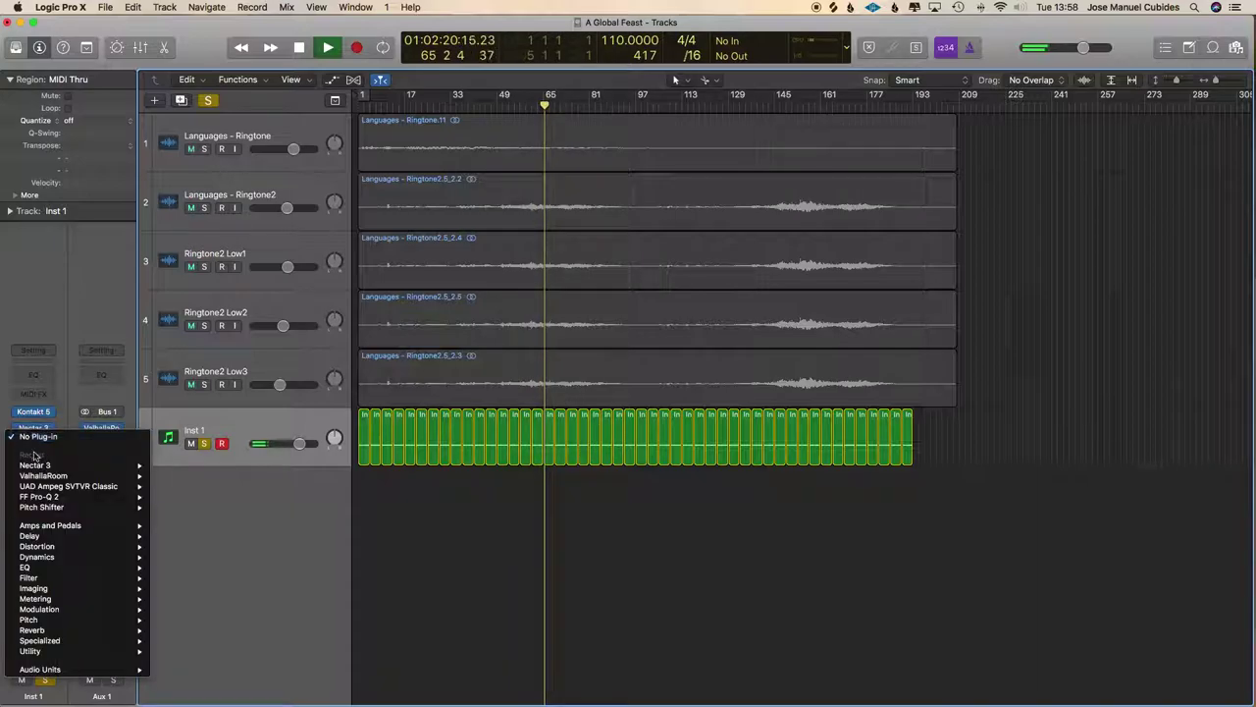
pyautogui.moveTo(51, 671)
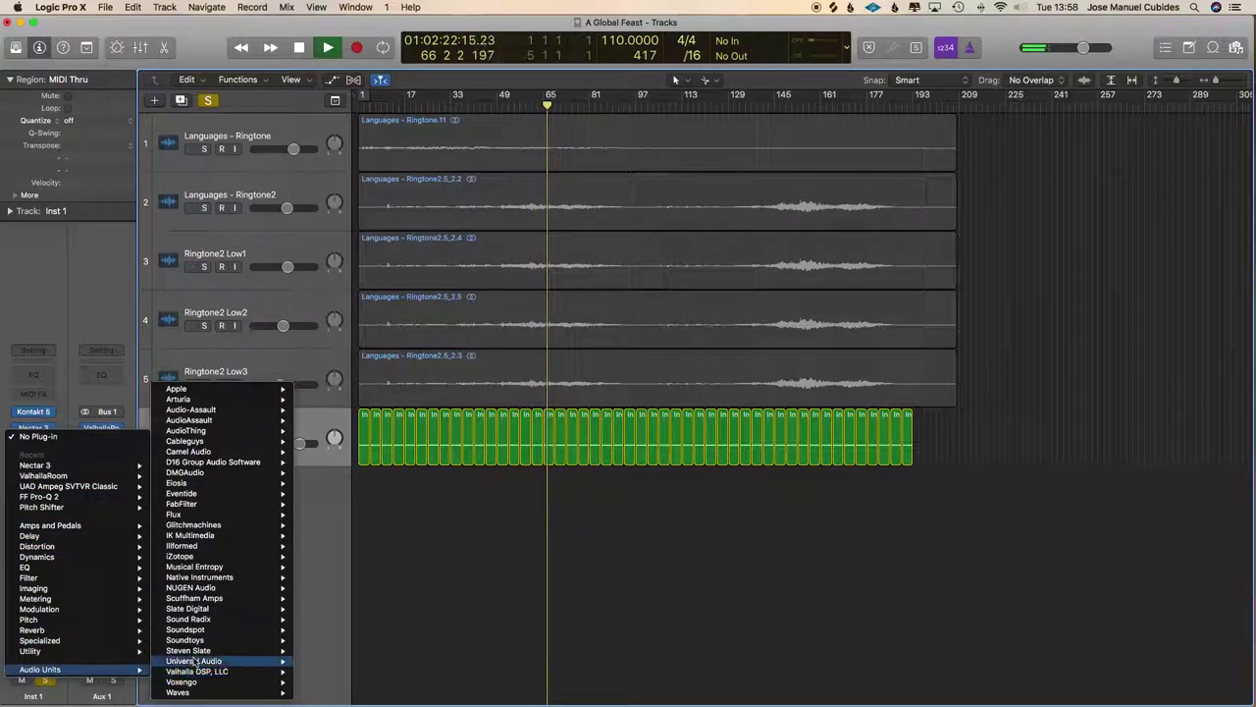
pyautogui.moveTo(197, 640)
pyautogui.moveTo(334, 642)
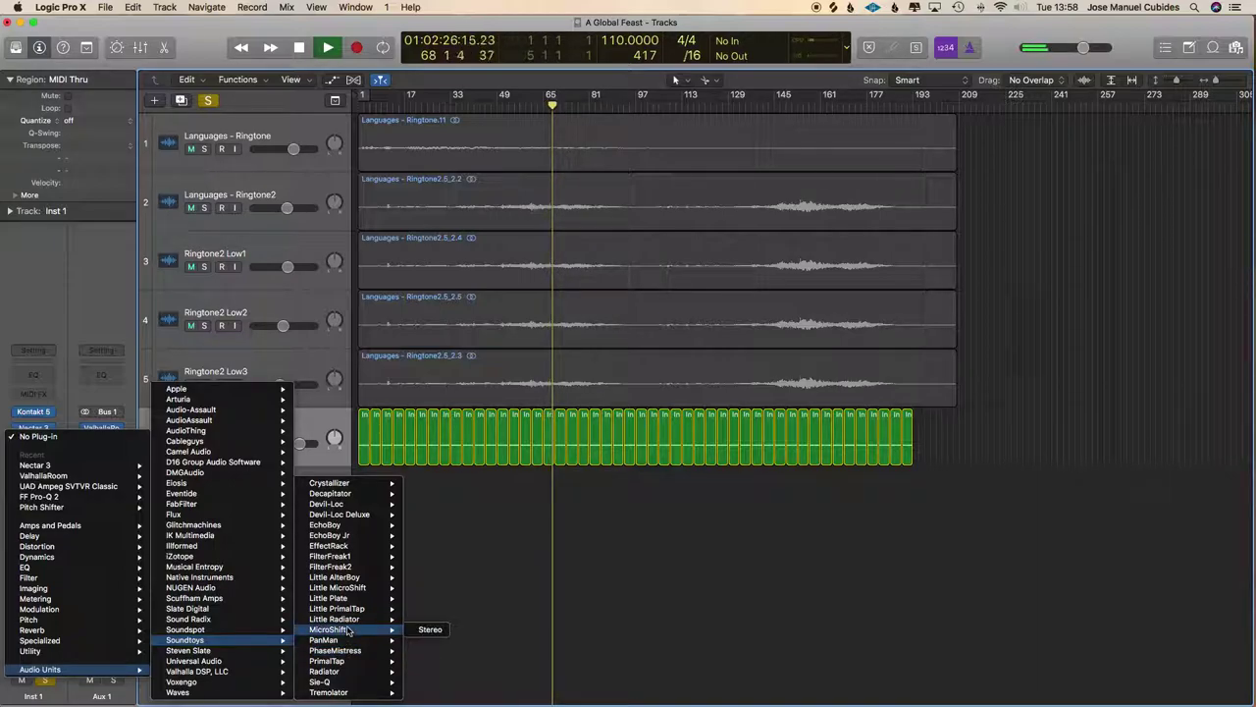
pyautogui.moveTo(358, 577)
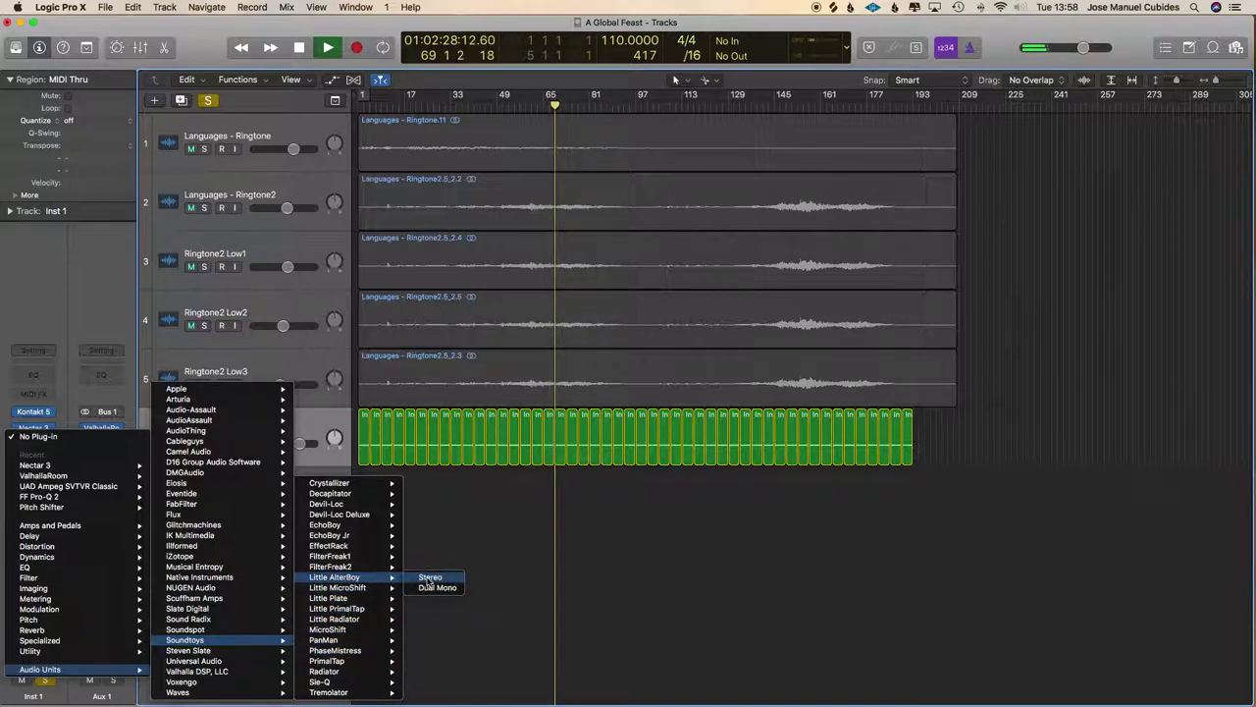
pyautogui.click(428, 579)
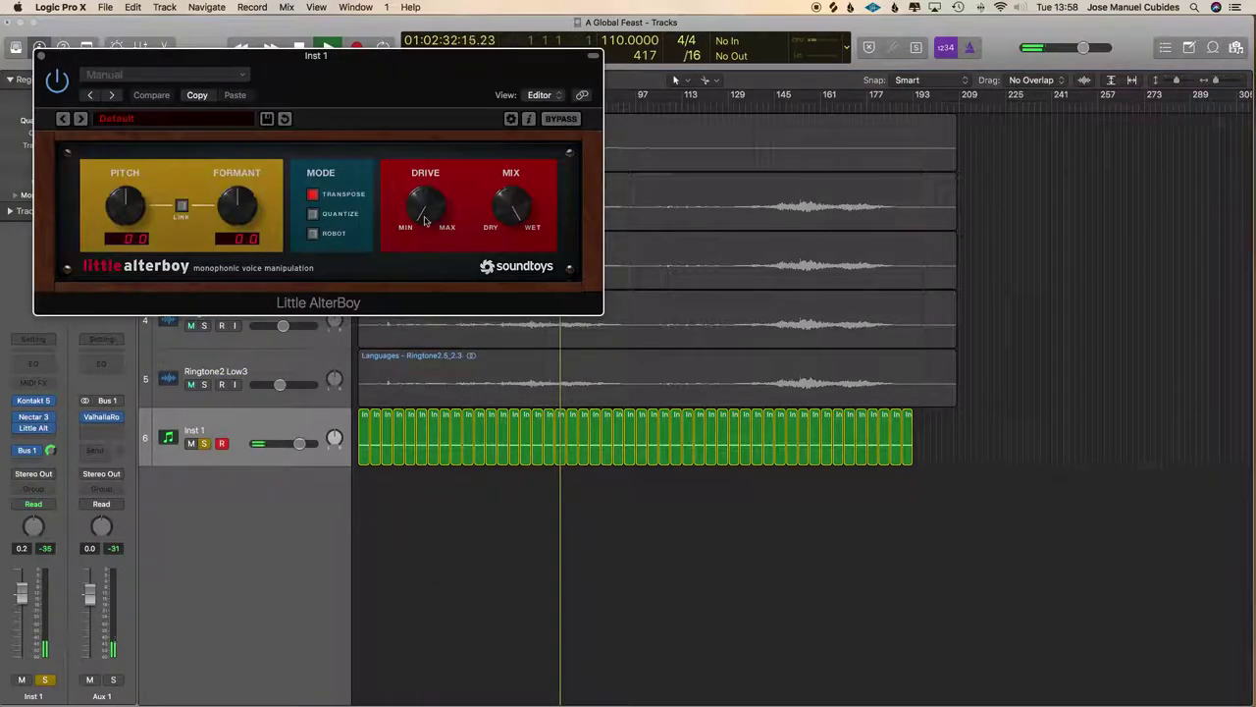
# Set Little AlterBoy's formant to -12.0 in Quantize mode and raise its drive slightly.
pyautogui.moveTo(231, 217); pyautogui.dragTo(234, 298)
pyautogui.click(312, 213)
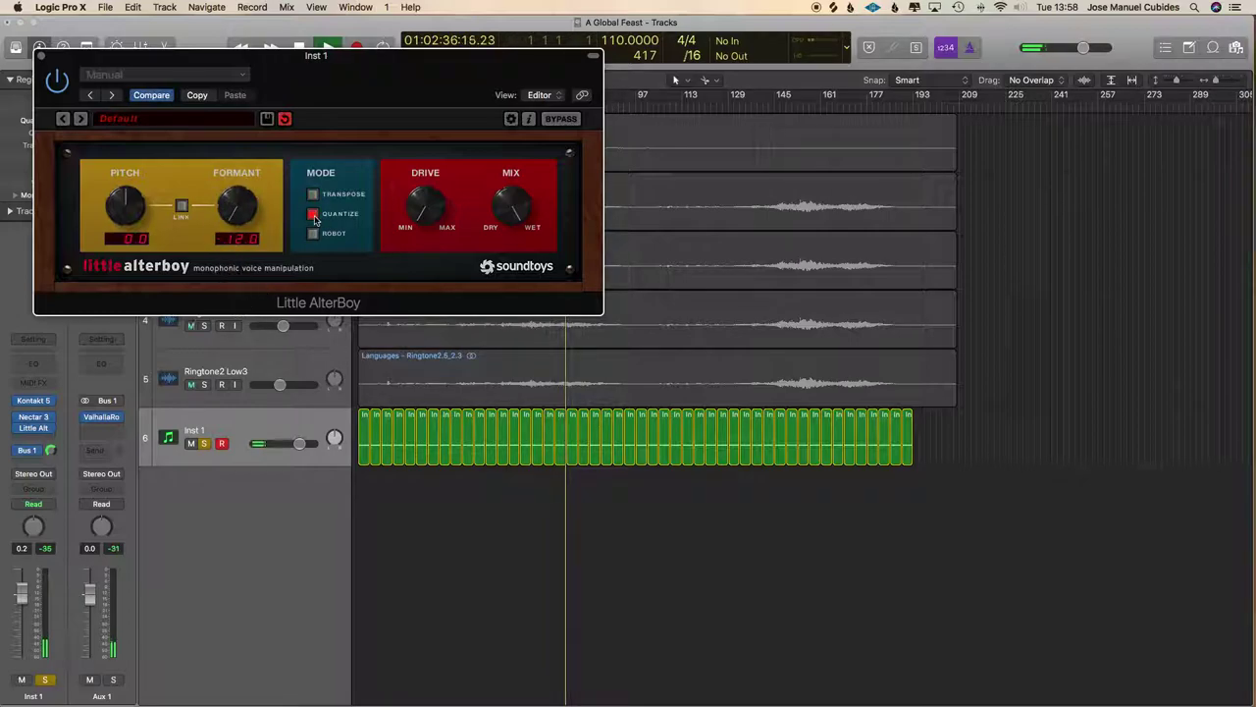
pyautogui.moveTo(122, 218); pyautogui.dragTo(108, 191)
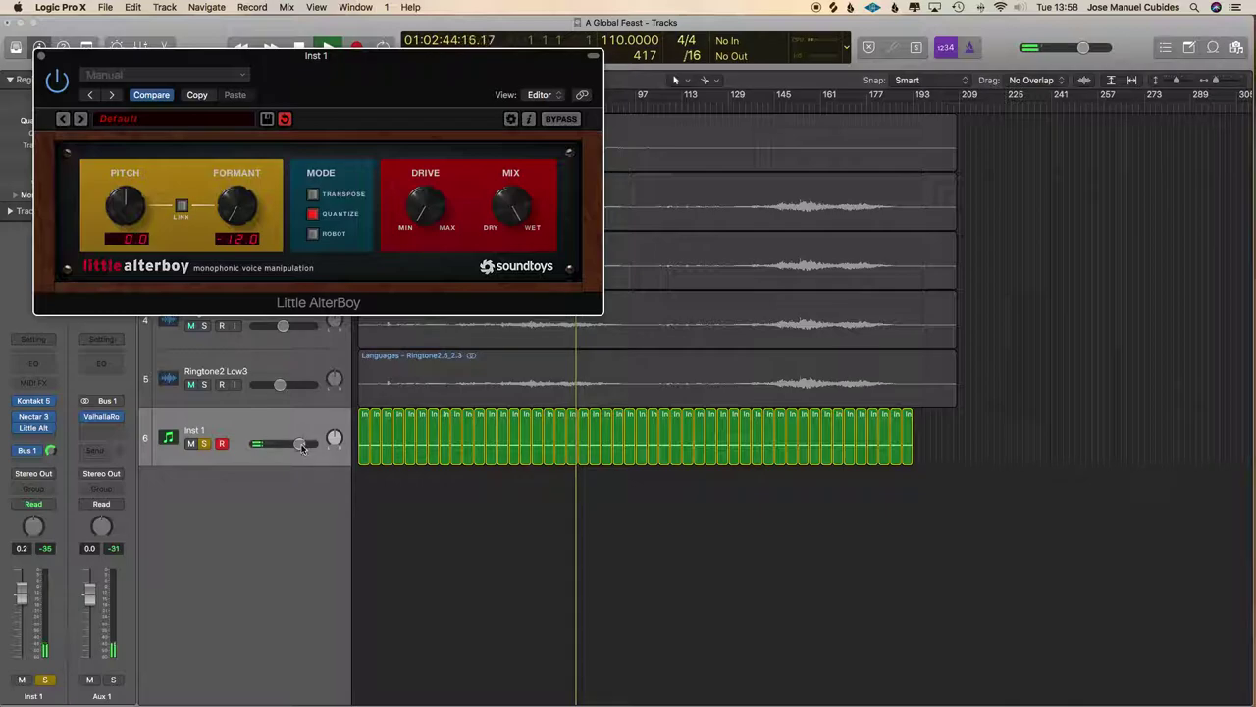
pyautogui.moveTo(300, 444); pyautogui.dragTo(301, 444)
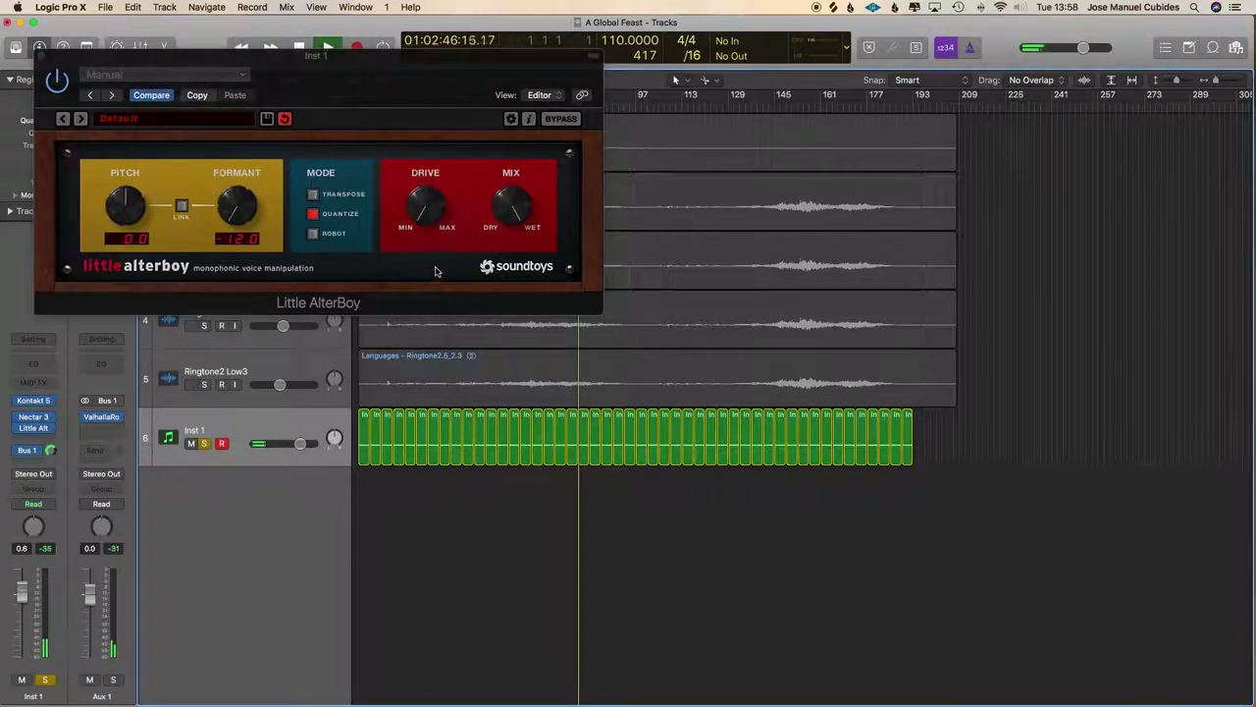
pyautogui.moveTo(411, 215)
pyautogui.mouseDown()
pyautogui.moveTo(409, 162)
pyautogui.moveTo(402, 200)
pyautogui.mouseUp()
# Unsolo Inst 1, raise its volume to about +1.1 dB, and close the Kontakt and Little AlterBoy windows.
pyautogui.click(204, 443)
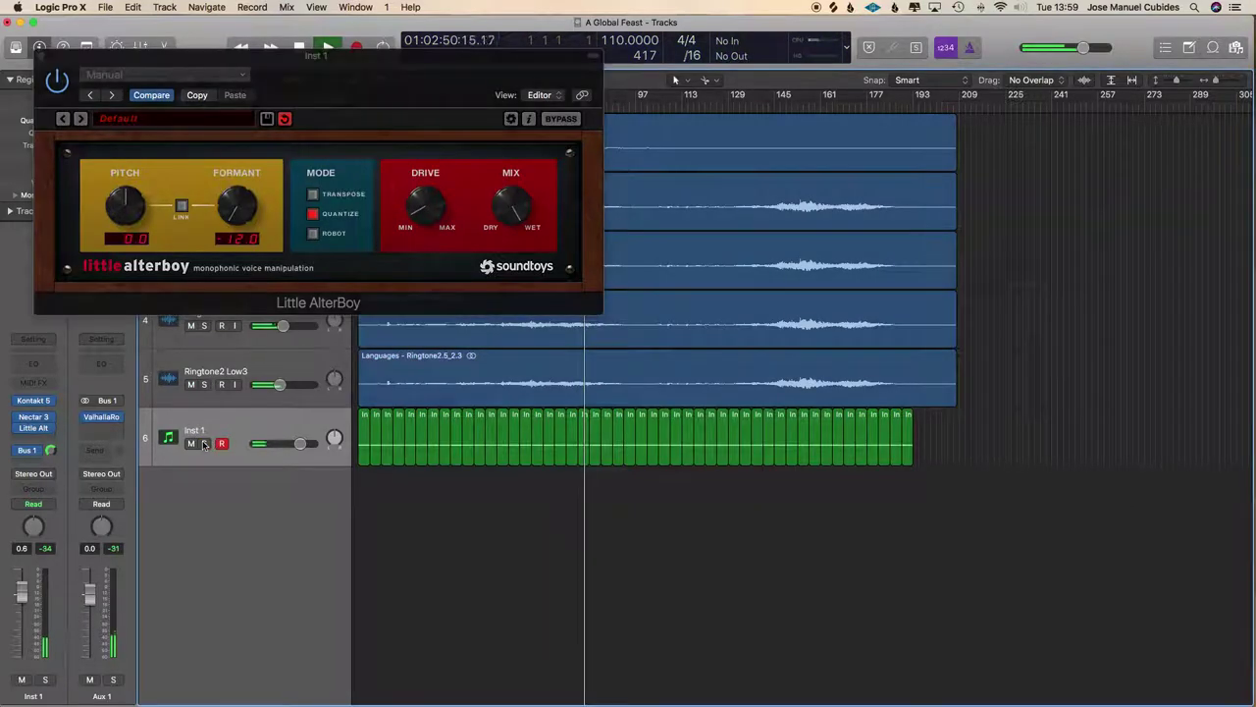
pyautogui.moveTo(301, 444); pyautogui.dragTo(304, 445)
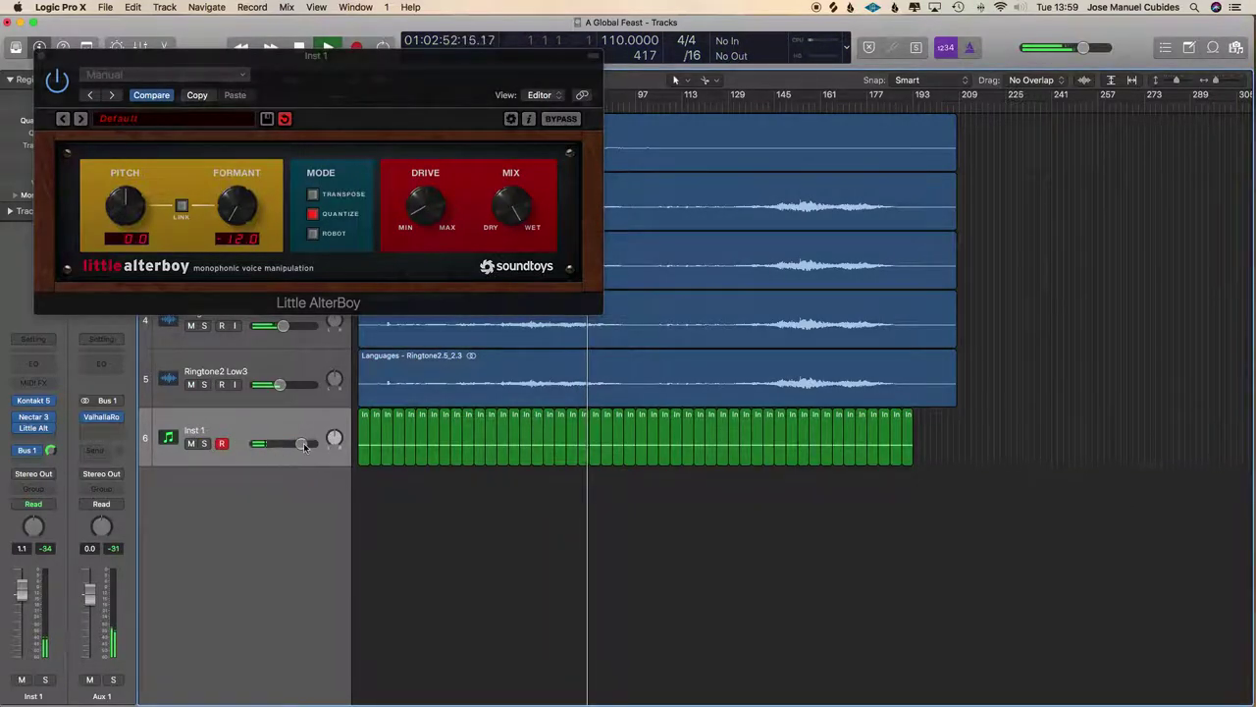
pyautogui.click(34, 402)
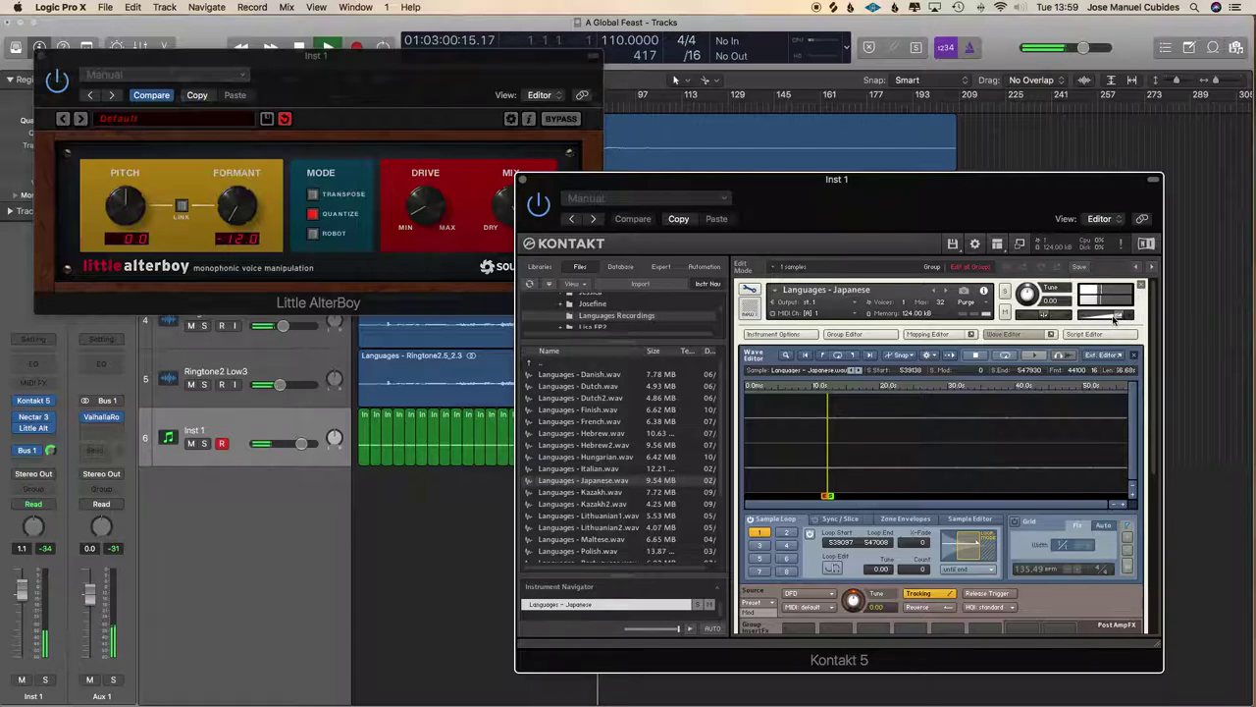
pyautogui.click(522, 181)
pyautogui.click(36, 56)
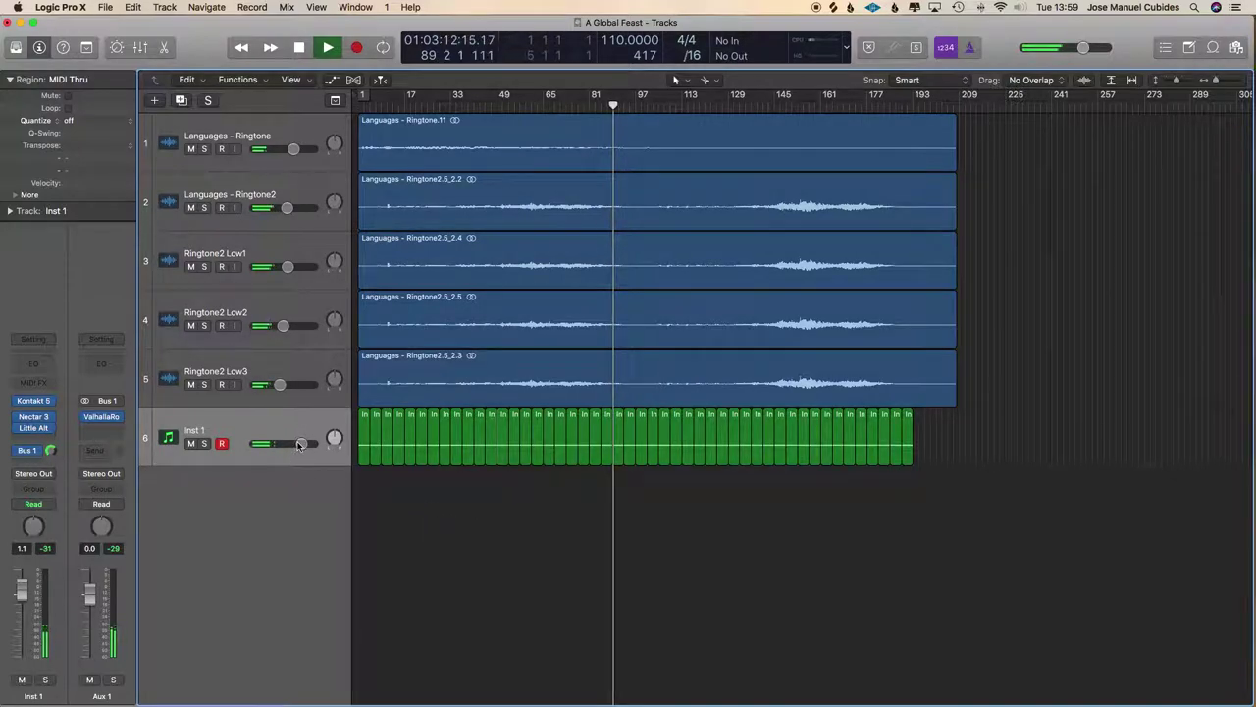
# Show automation on the tracks and enlarge the track height to make room for editing the Inst 1 volume.
pyautogui.click(332, 80)
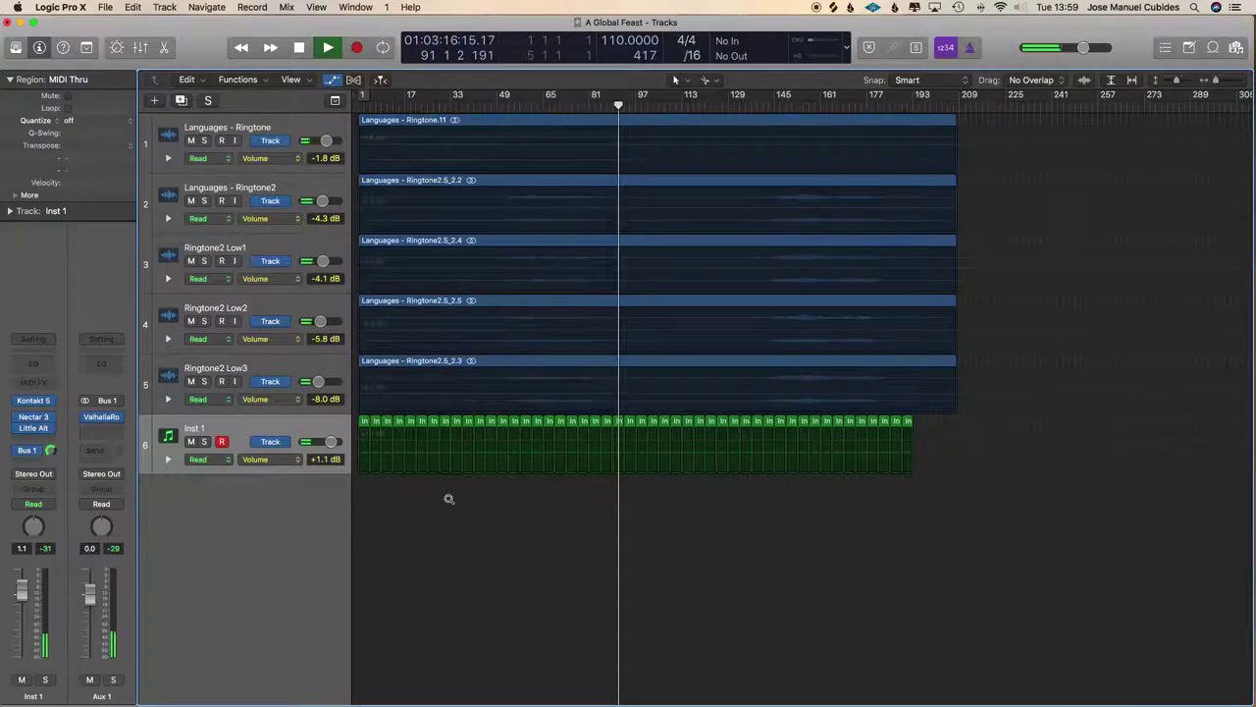
pyautogui.press('super+Down')
pyautogui.press('super+Down')
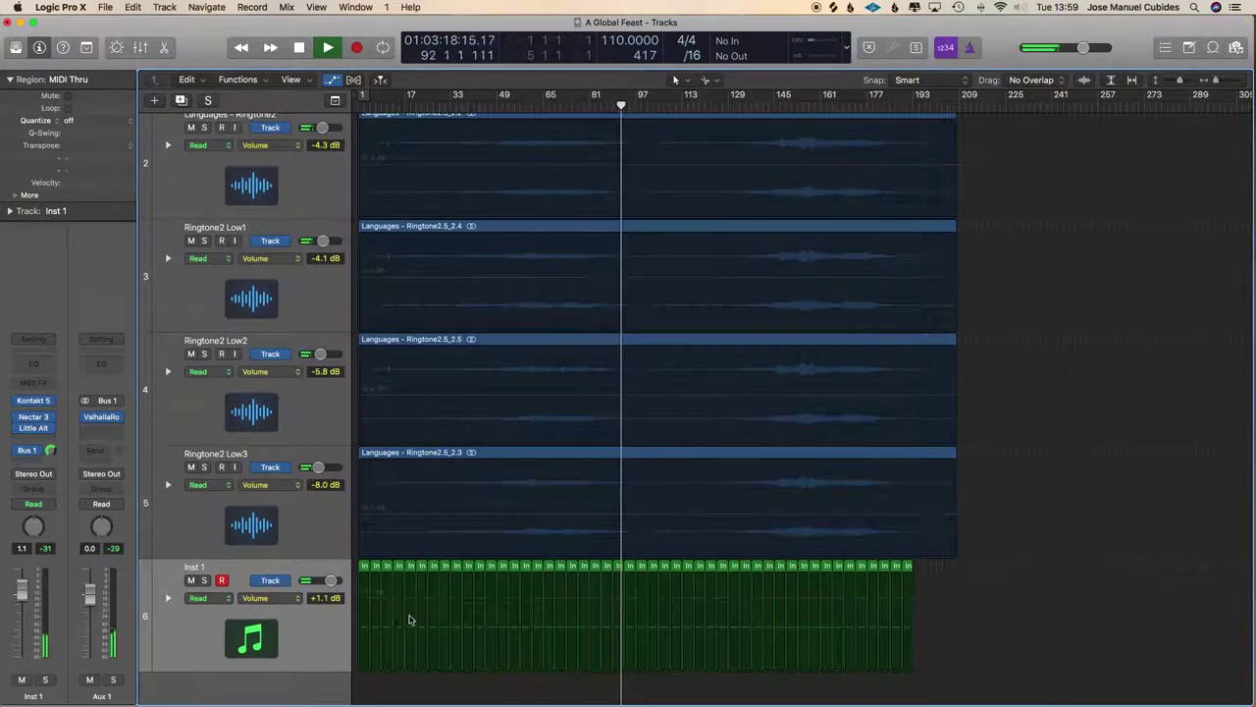
# Try a drawn volume fade-in on Inst 1 from -∞ to +1.1 dB at about bar 31, and delete the automation.
pyautogui.click(407, 600)
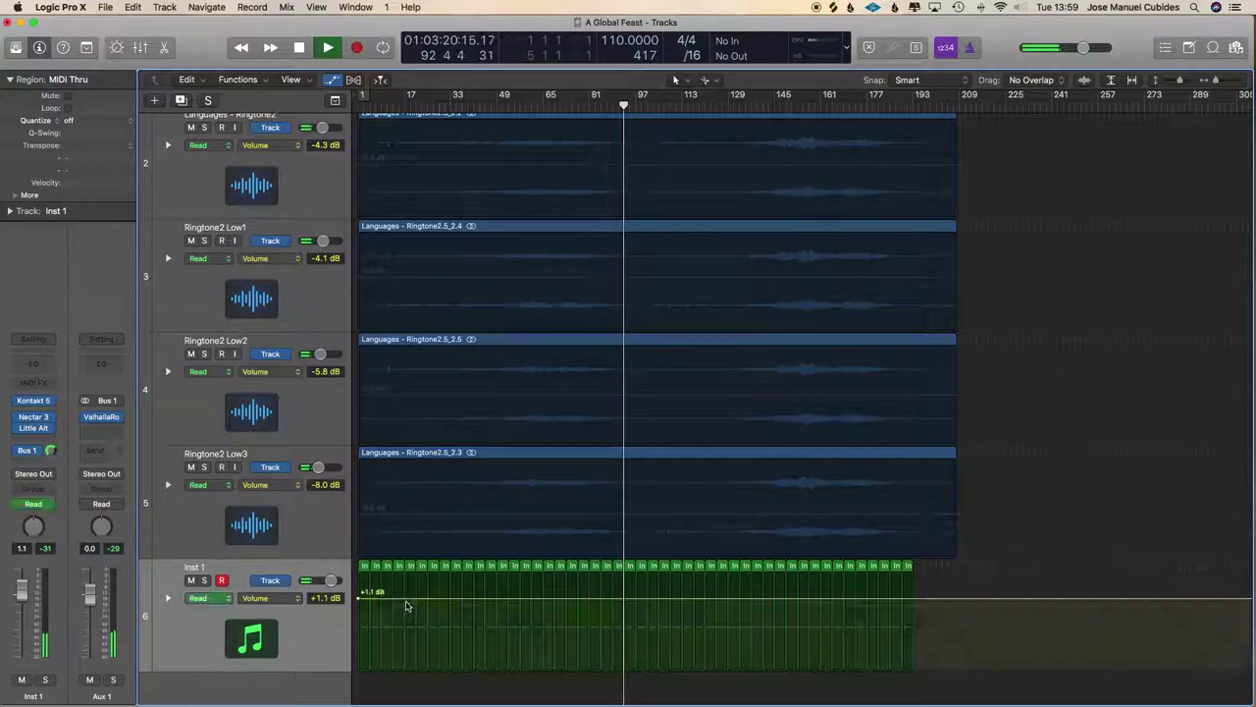
pyautogui.click(448, 599)
pyautogui.moveTo(359, 600); pyautogui.dragTo(360, 668)
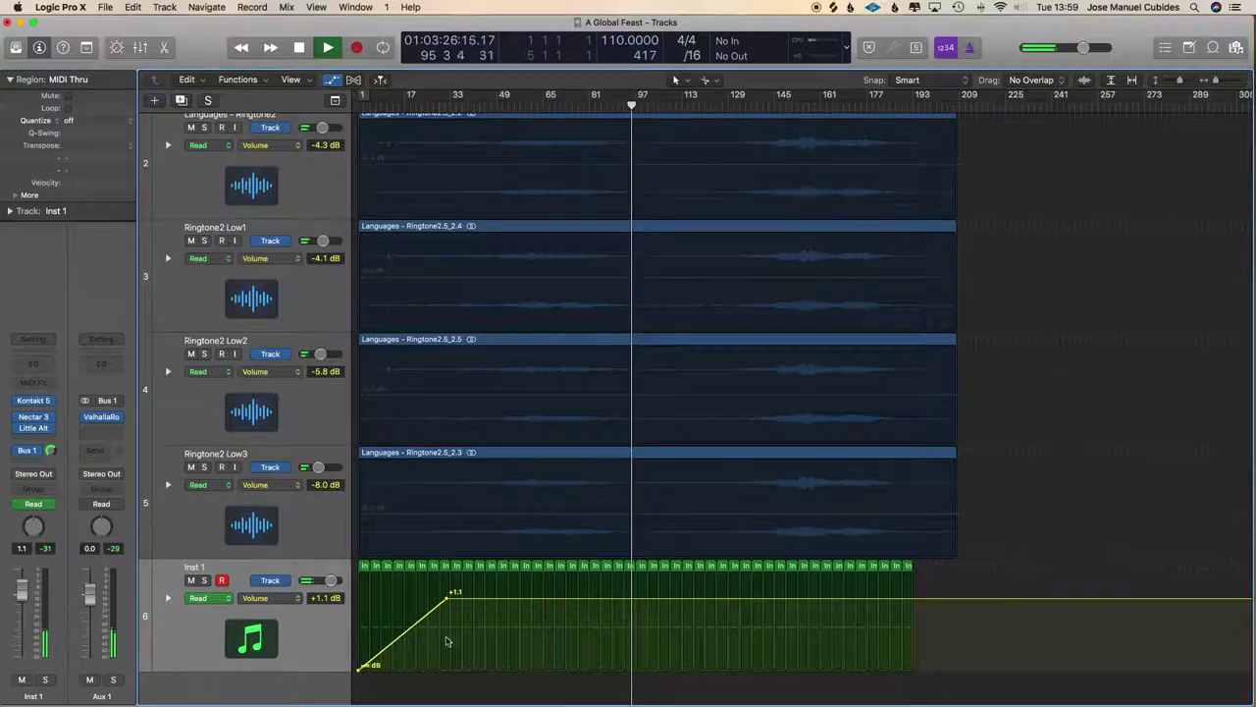
pyautogui.click(446, 600)
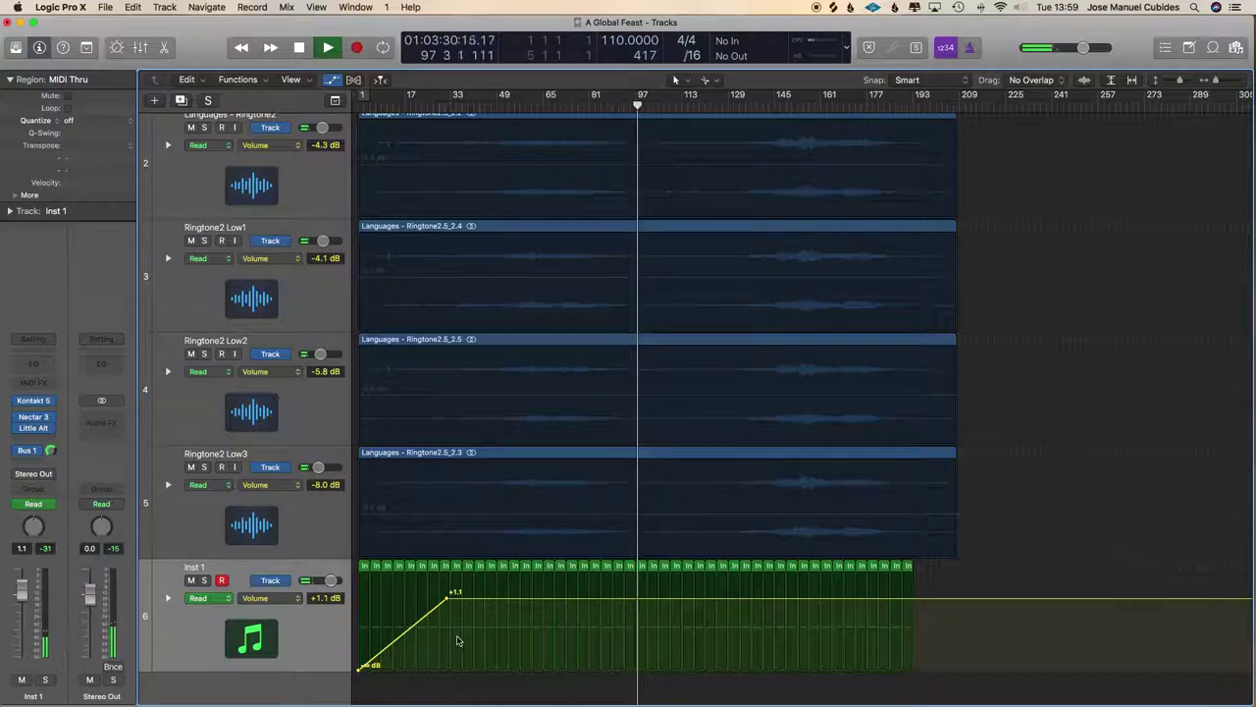
pyautogui.press('Delete')
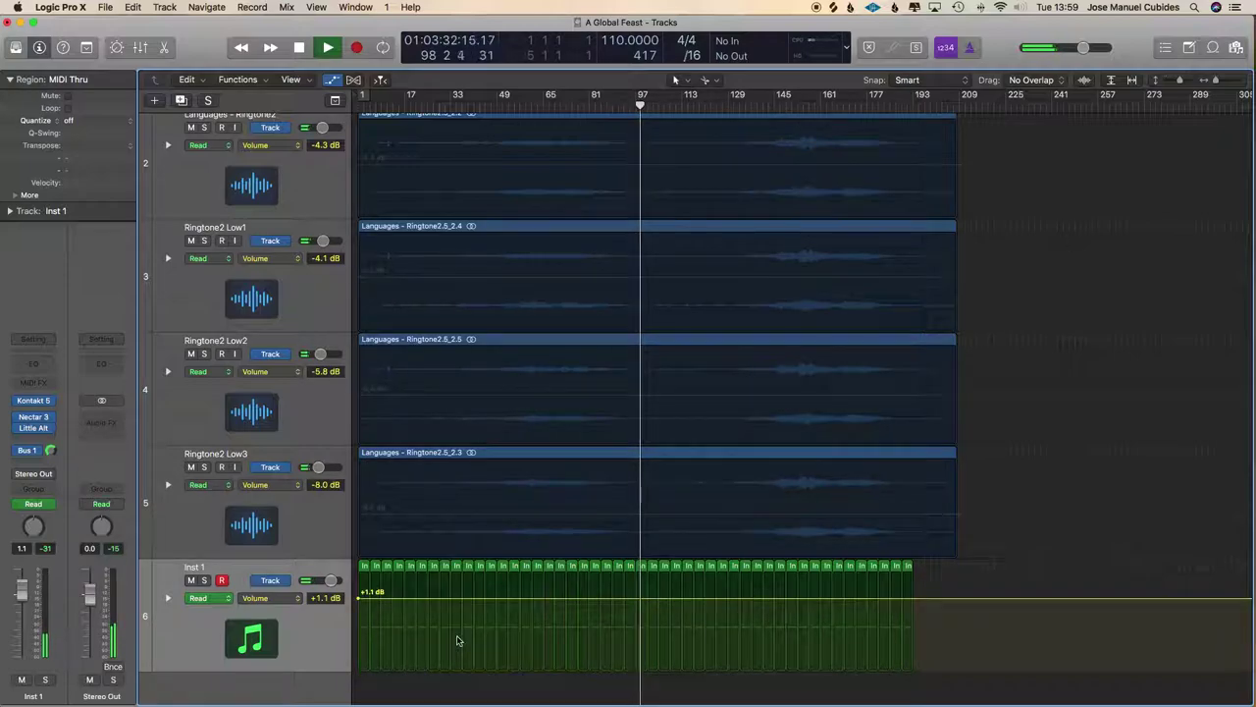
pyautogui.press('Delete')
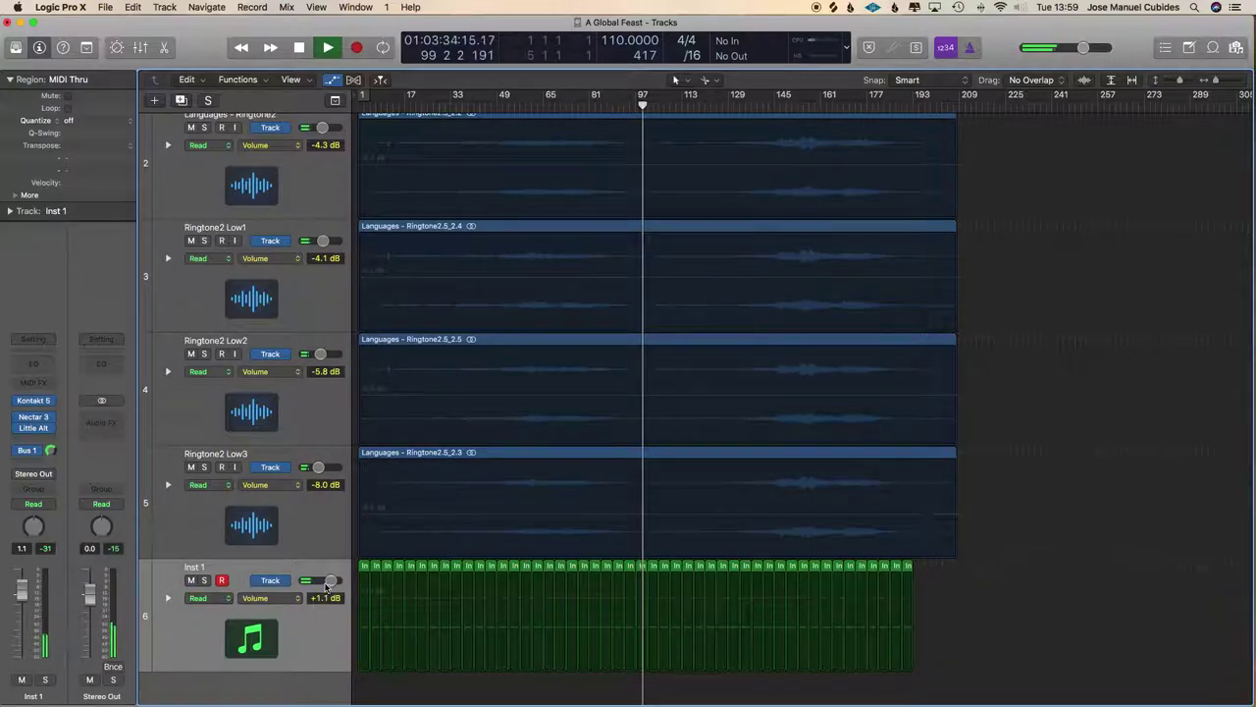
# Stop playback at the project start, lower the Inst 1 volume to -∞ dB and set its automation mode to Latch.
pyautogui.press('space')
pyautogui.press('Return')
pyautogui.moveTo(327, 583); pyautogui.dragTo(194, 579)
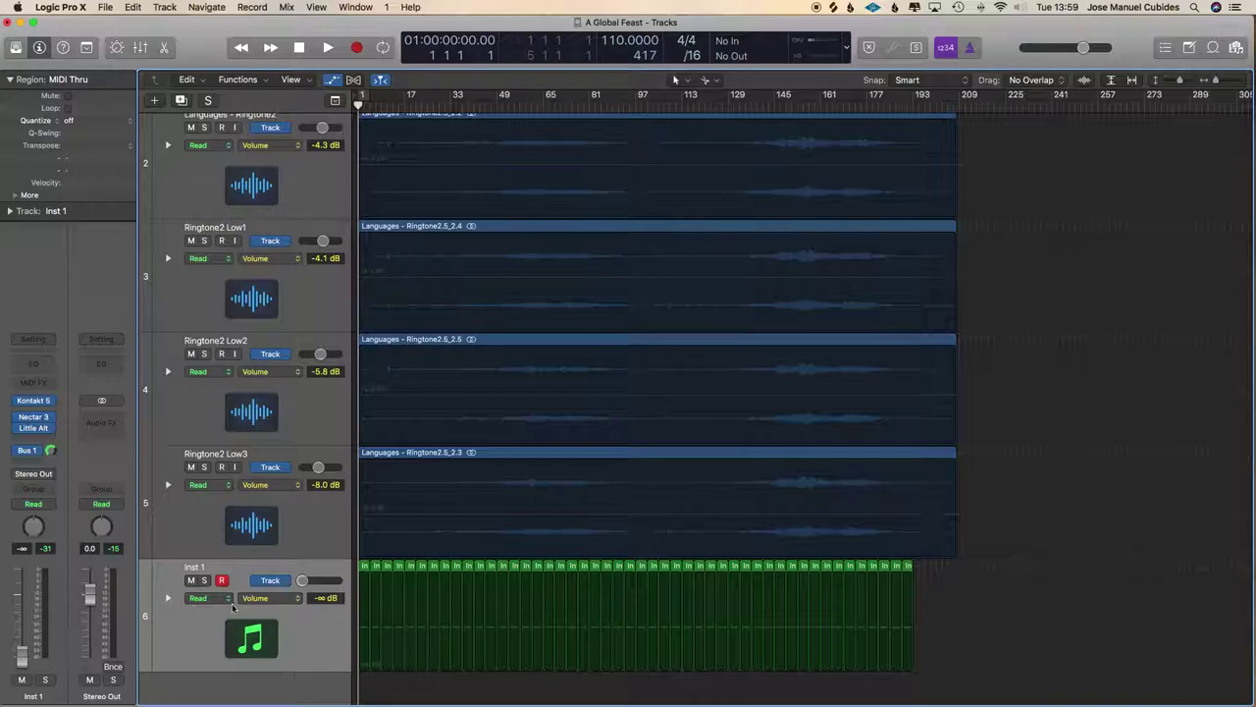
pyautogui.click(211, 597)
pyautogui.click(203, 617)
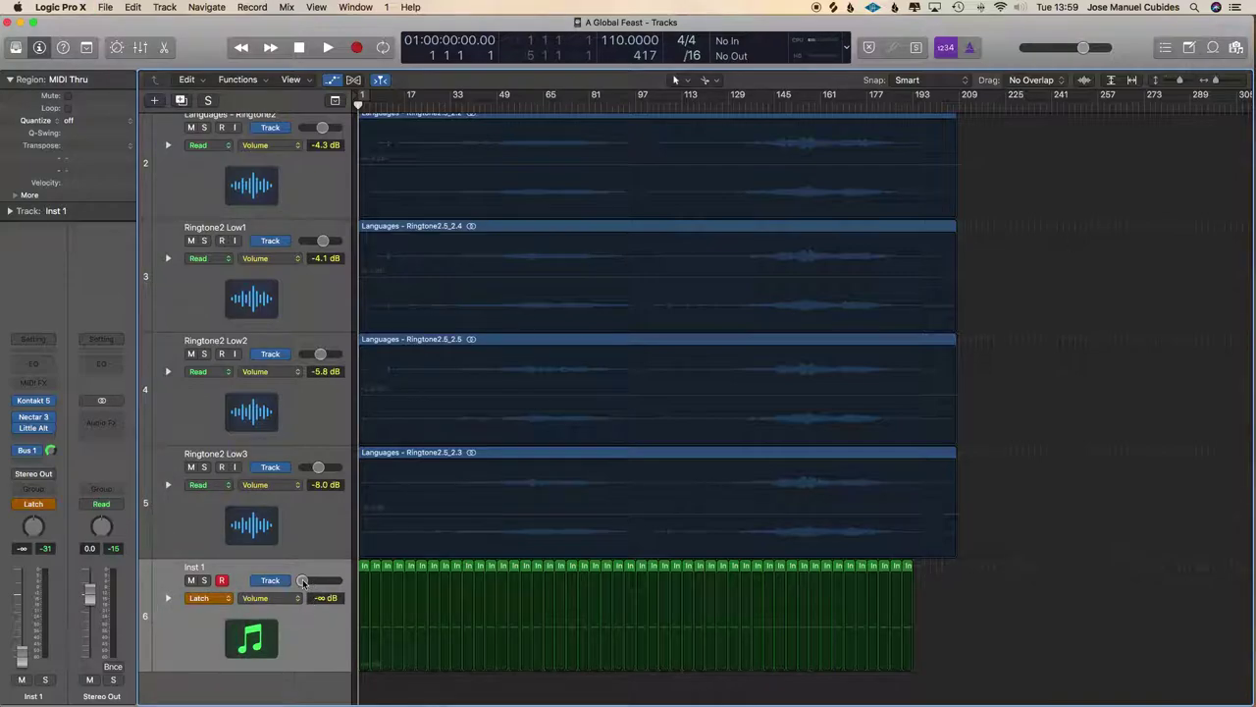
# Record a gradual Inst 1 volume fade-in during playback, from -∞ dB to about +4.0 dB by around bar 62.
pyautogui.moveTo(302, 581); pyautogui.dragTo(317, 583)
pyautogui.click(302, 580)
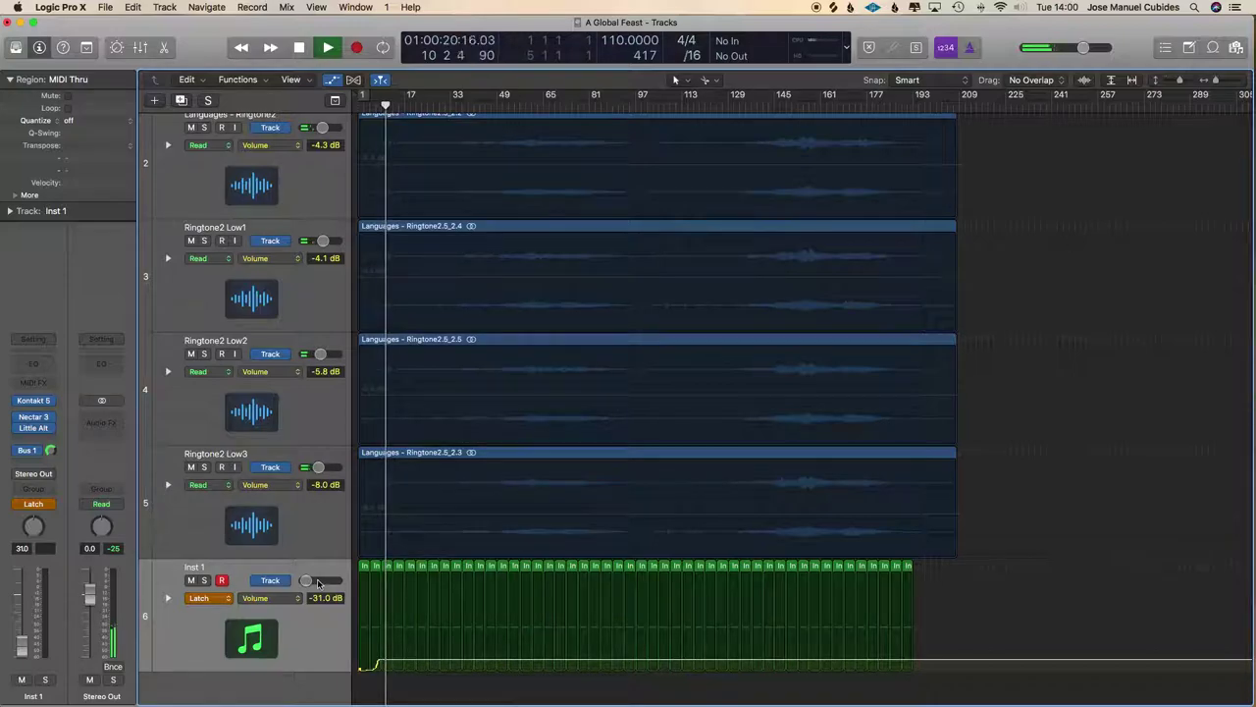
pyautogui.moveTo(317, 583); pyautogui.dragTo(316, 582)
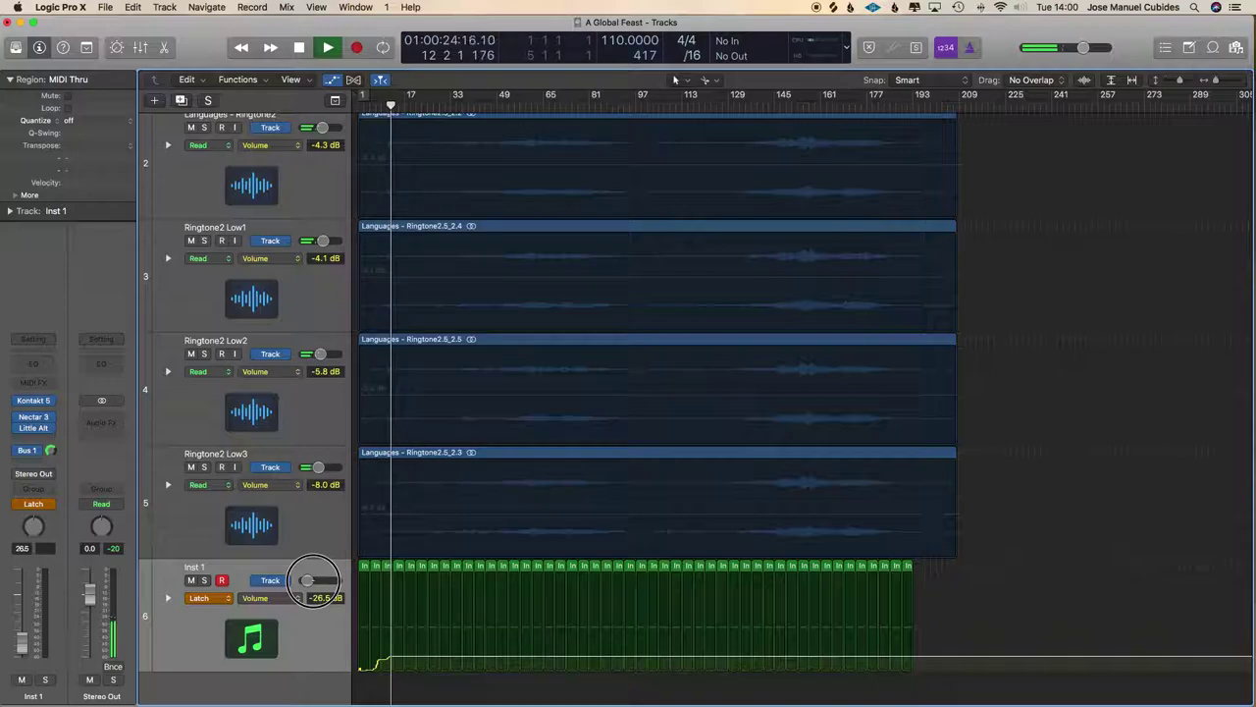
pyautogui.moveTo(315, 582); pyautogui.dragTo(324, 583)
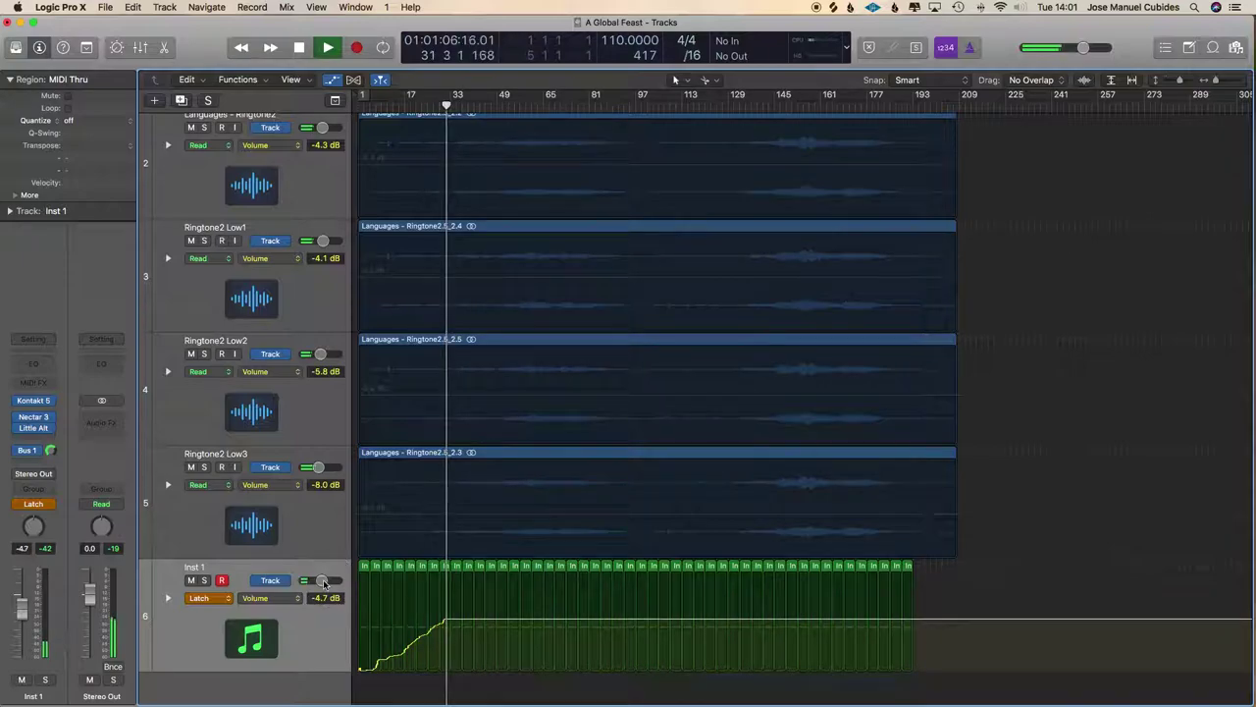
pyautogui.moveTo(323, 583); pyautogui.dragTo(335, 581)
pyautogui.scroll(1, 327, 583)
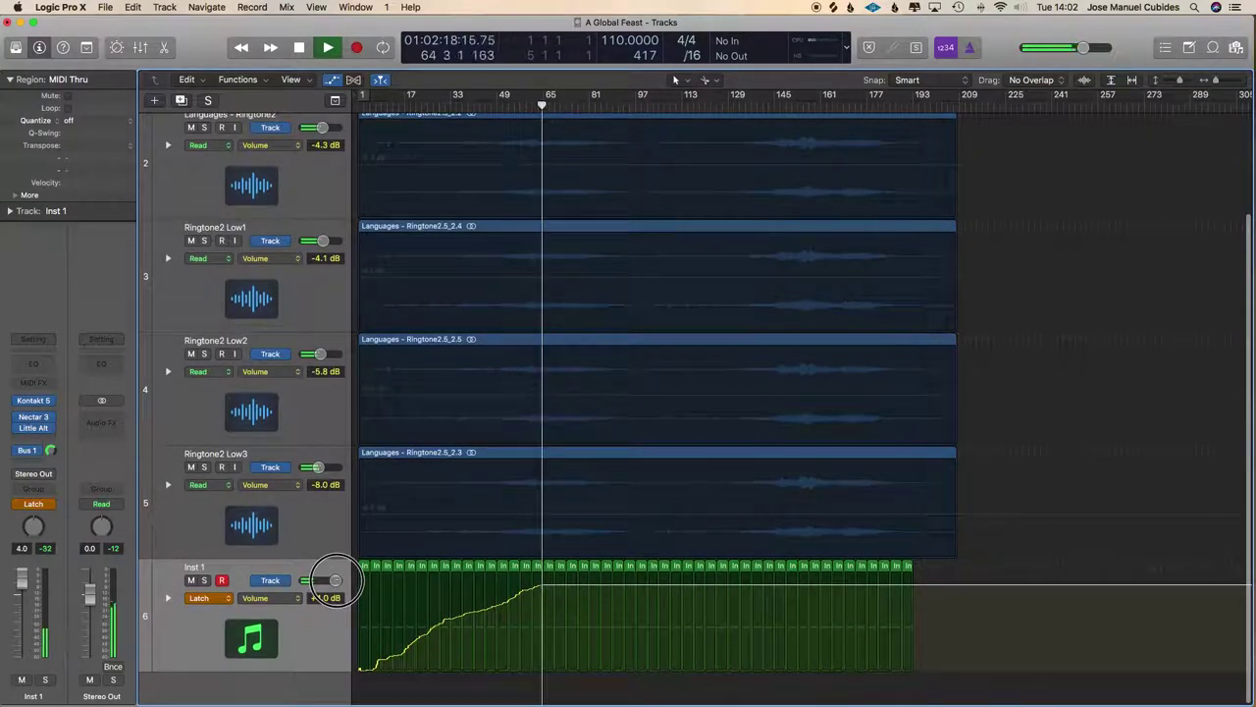
# Record an Inst 1 volume dip and return to +6.0 dB by about bar 121, and raise its Bus 1 send to +6.0 dB.
pyautogui.moveTo(336, 582); pyautogui.dragTo(331, 580)
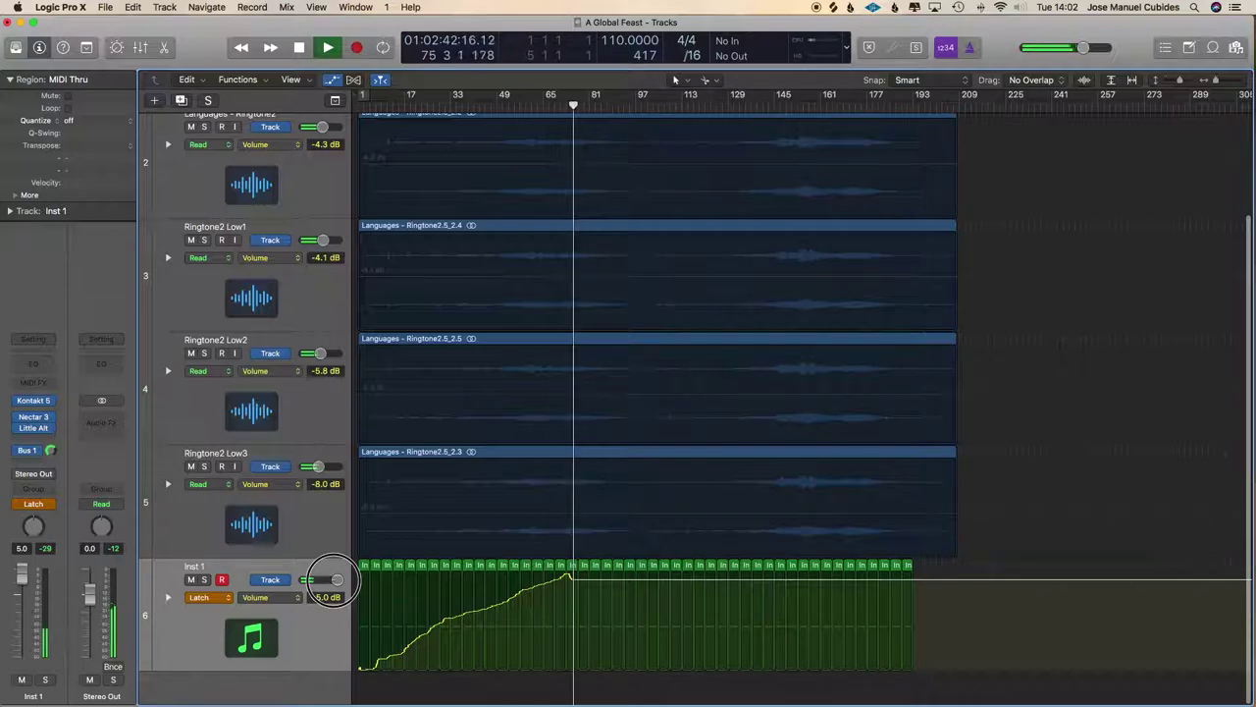
pyautogui.moveTo(333, 580)
pyautogui.mouseDown()
pyautogui.moveTo(316, 580)
pyautogui.moveTo(340, 582)
pyautogui.mouseUp()
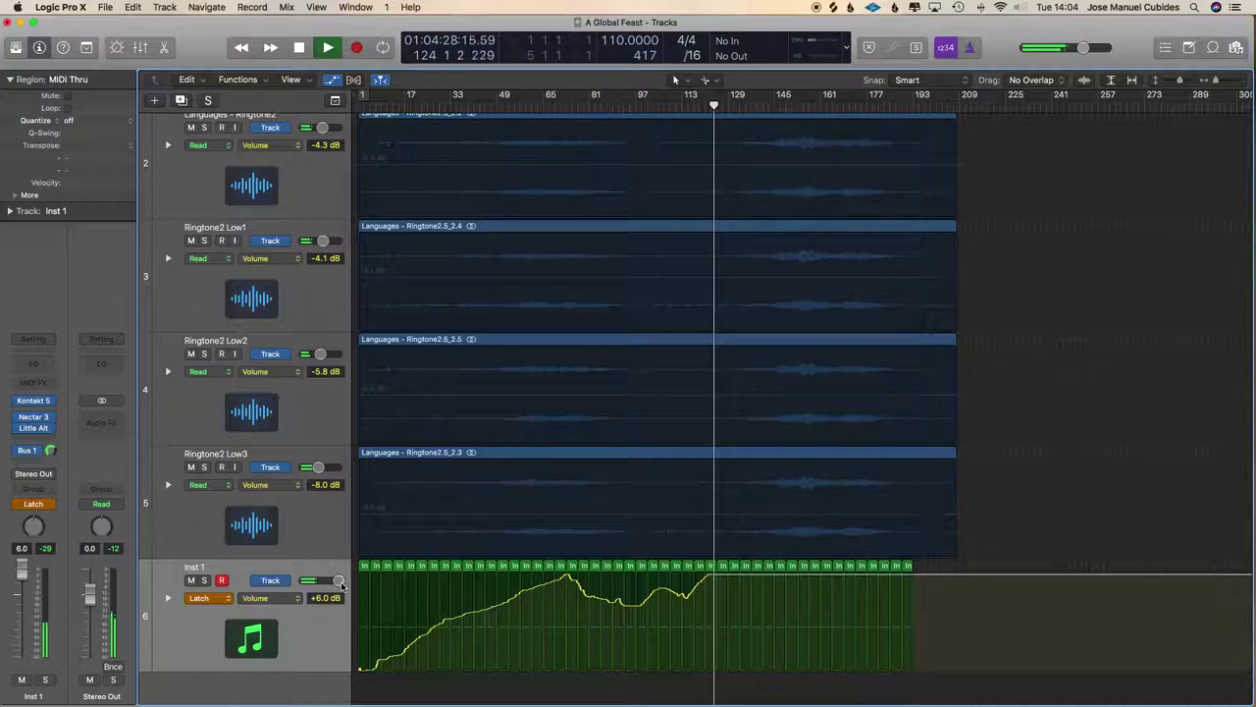
pyautogui.click(50, 449)
pyautogui.moveTo(50, 449); pyautogui.dragTo(54, 407)
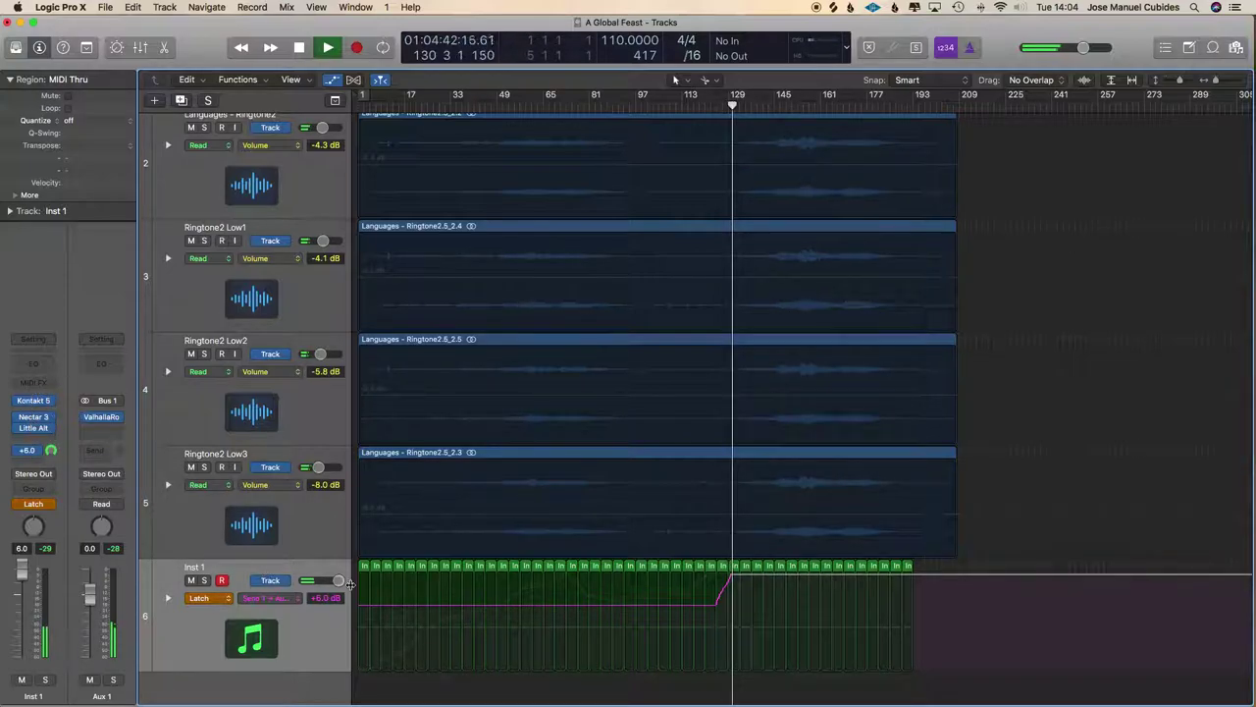
# Record brief Inst 1 volume dips near bars 140 and 156, returning to +6.0 dB after each.
pyautogui.moveTo(337, 583)
pyautogui.mouseDown()
pyautogui.moveTo(318, 581)
pyautogui.moveTo(340, 579)
pyautogui.mouseUp()
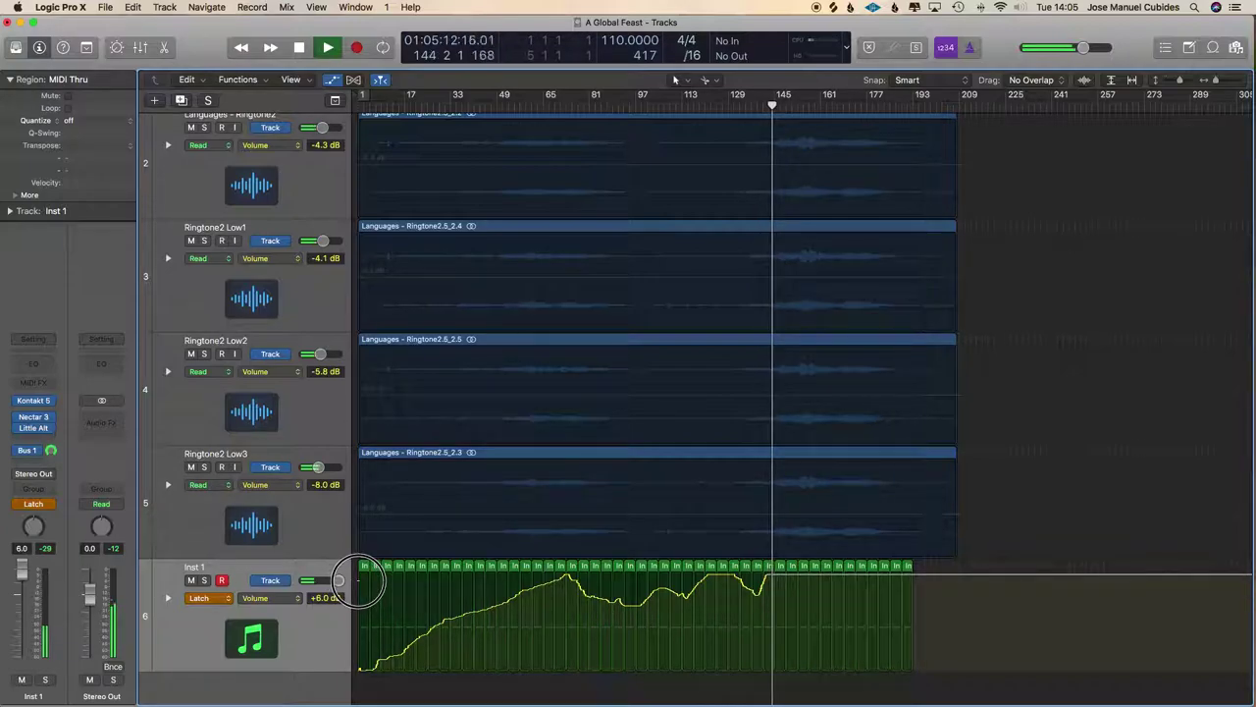
pyautogui.moveTo(338, 580)
pyautogui.mouseDown()
pyautogui.moveTo(314, 581)
pyautogui.moveTo(335, 581)
pyautogui.mouseUp()
pyautogui.moveTo(339, 580); pyautogui.dragTo(359, 583)
pyautogui.scroll(1, 359, 586)
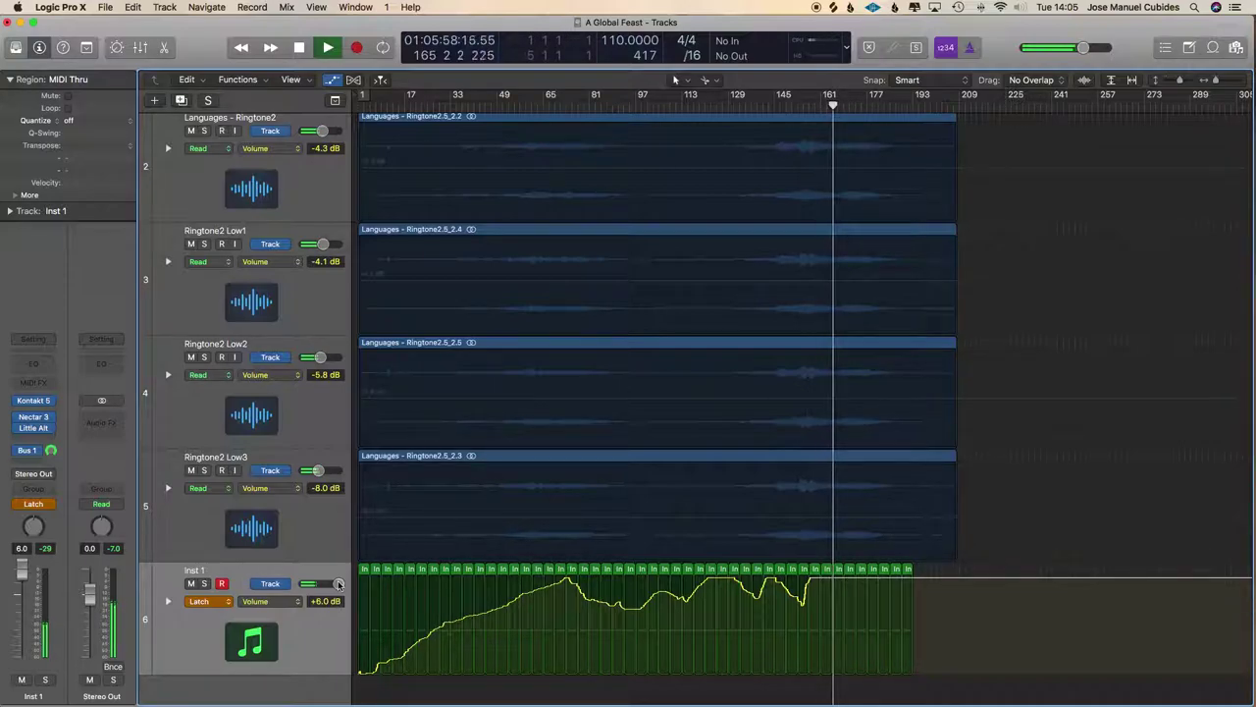
# Record a further Inst 1 volume dip, lower it to +1.6 dB by the end of its regions, and stop playback.
pyautogui.moveTo(342, 585); pyautogui.dragTo(328, 585)
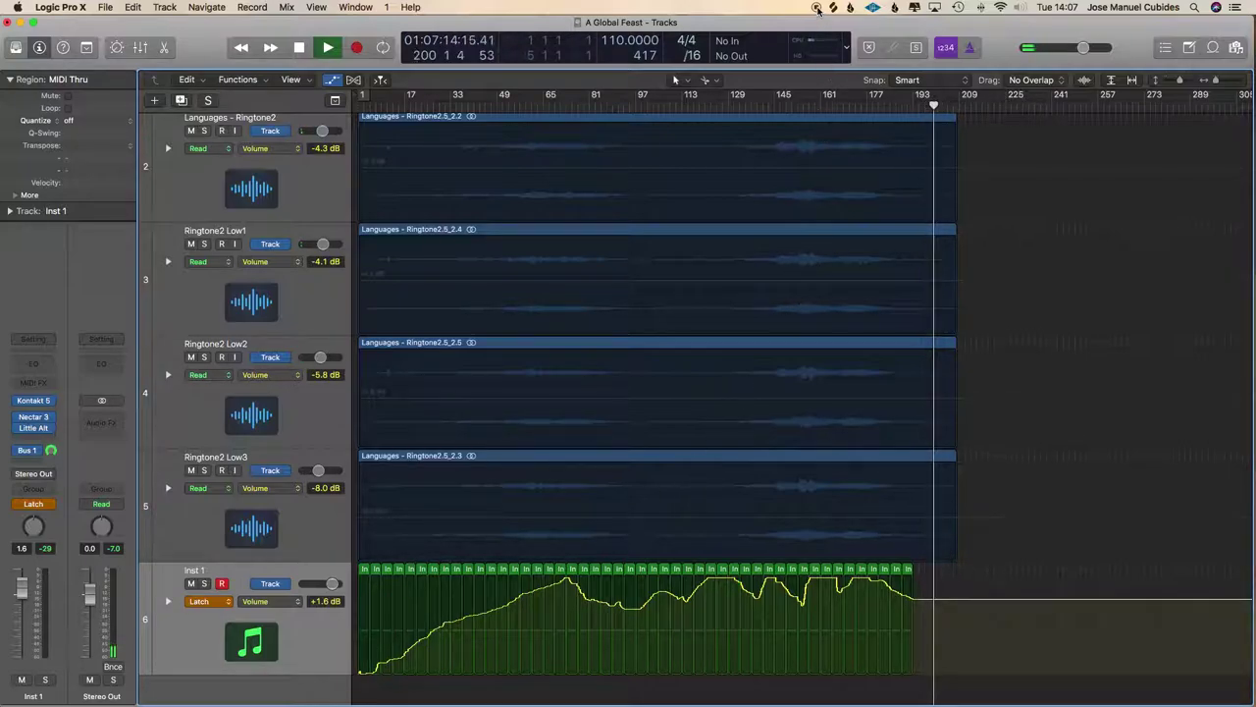
pyautogui.press('space')
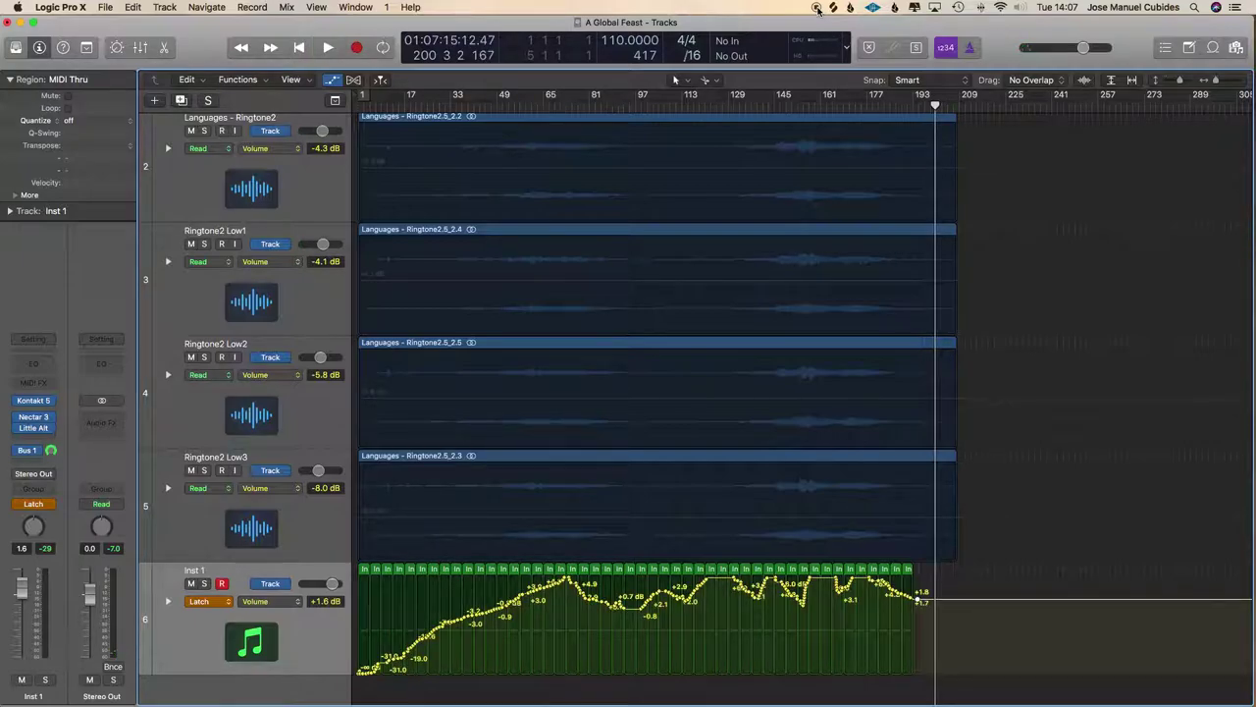
pyautogui.click(816, 7)
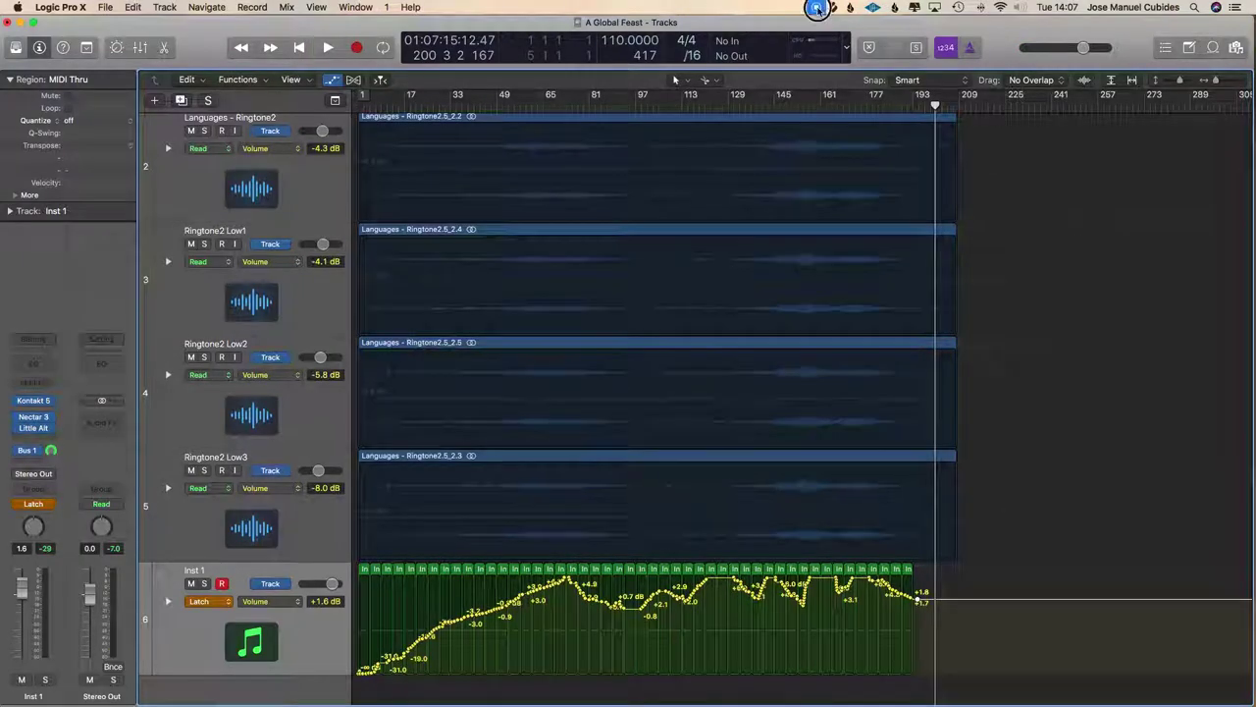